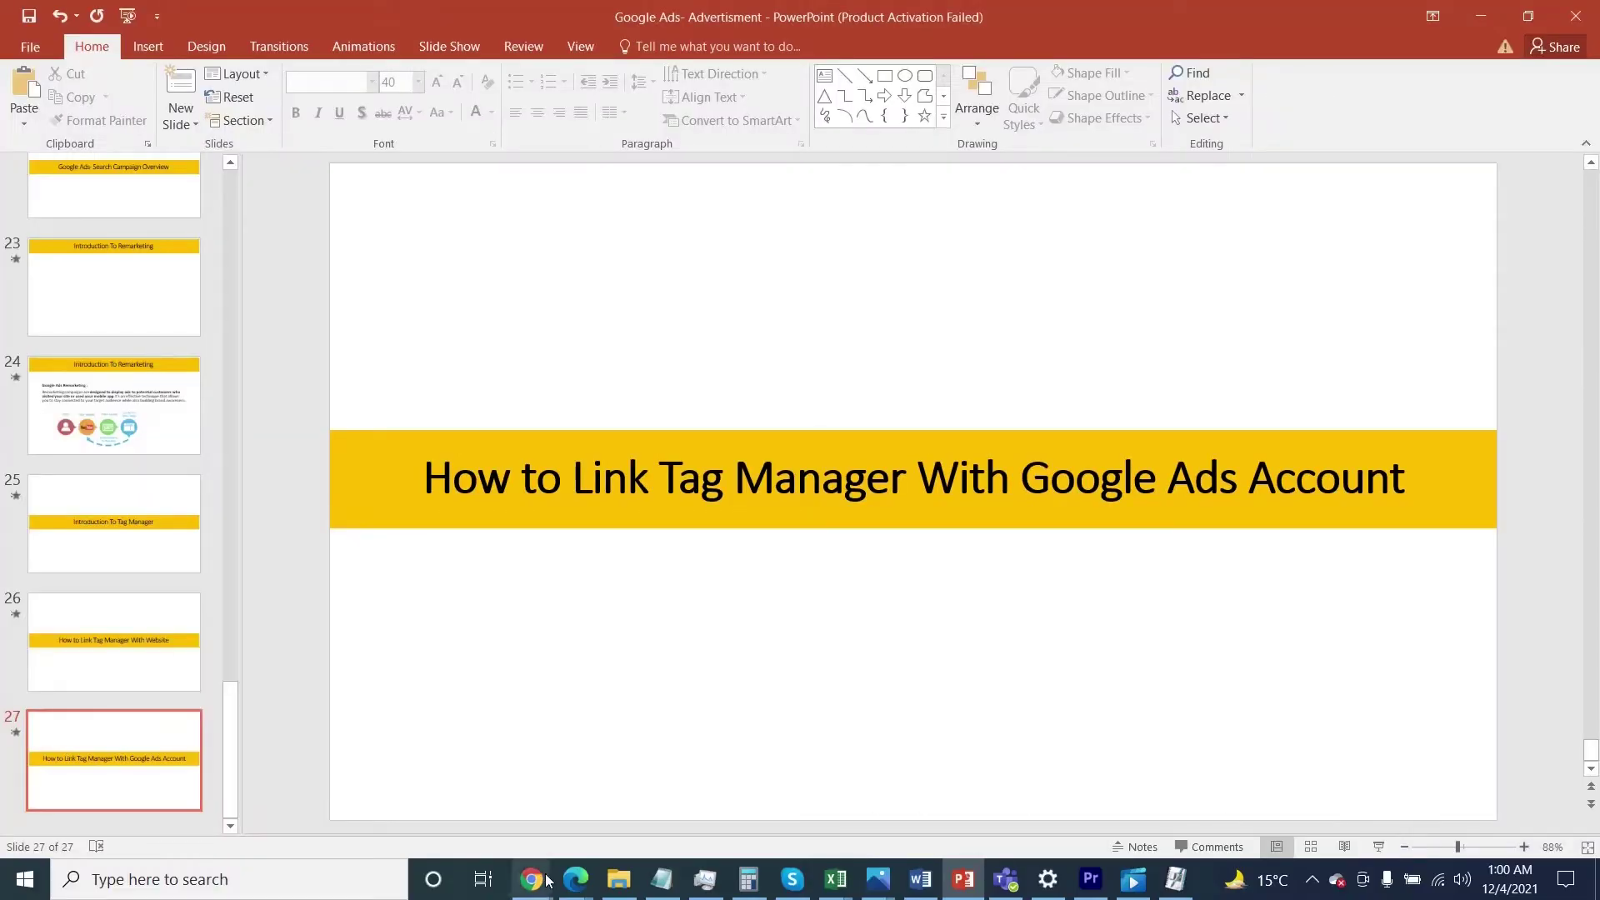
In the Chrome Google Ads tab, back out of the unfinished search campaign draft to All campaigns.
mouse_move(575, 879)
click(422, 817)
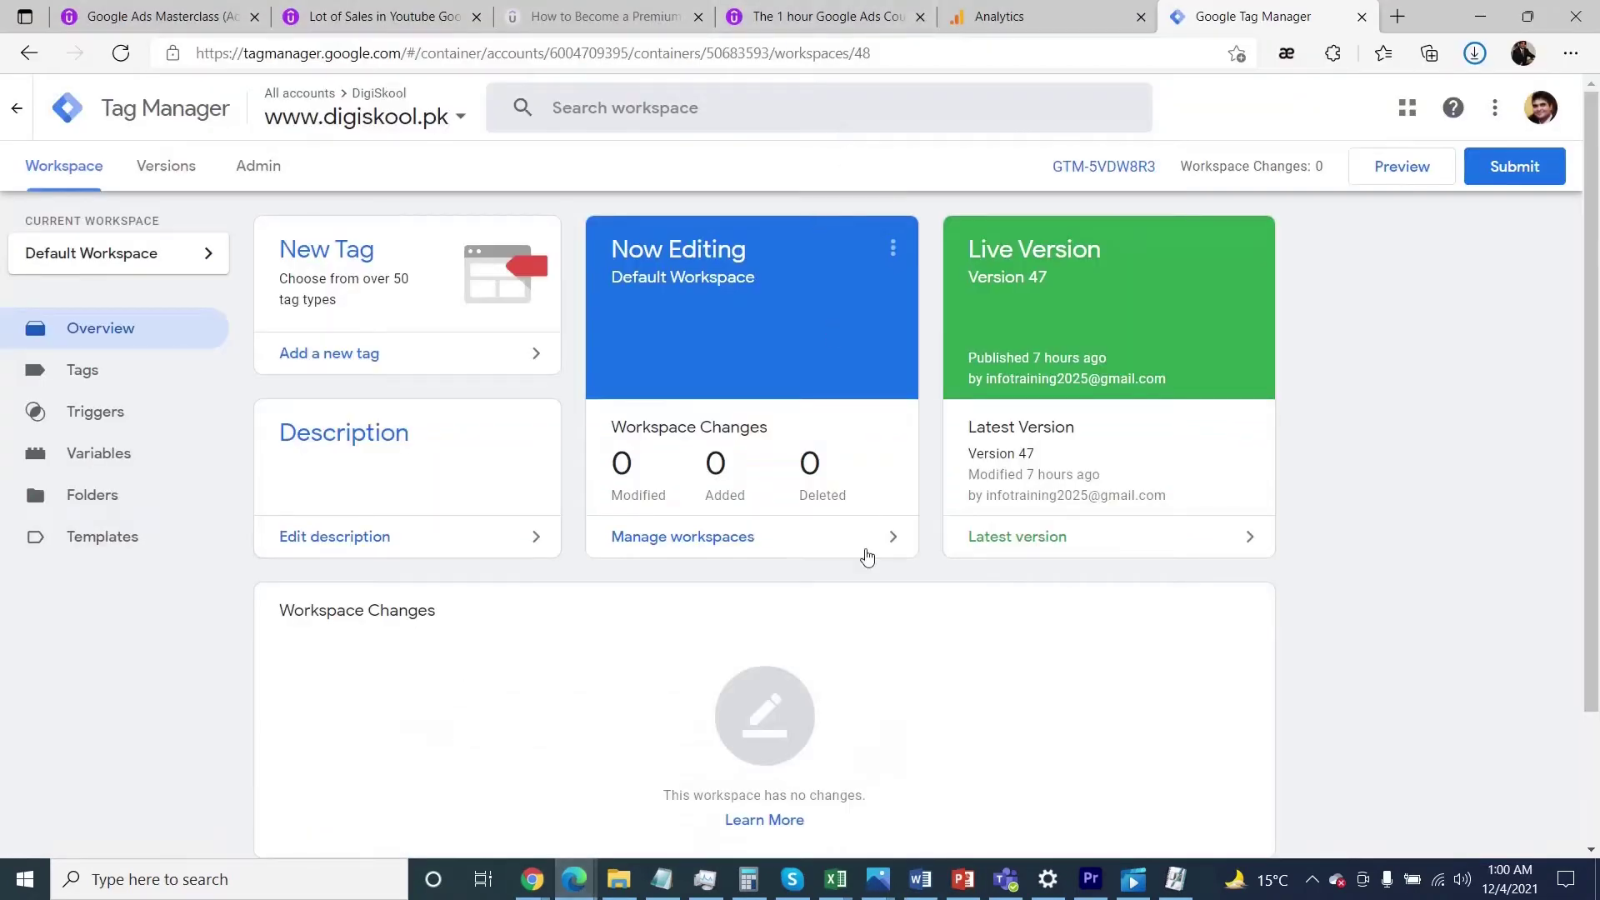
mouse_move(532, 879)
click(418, 828)
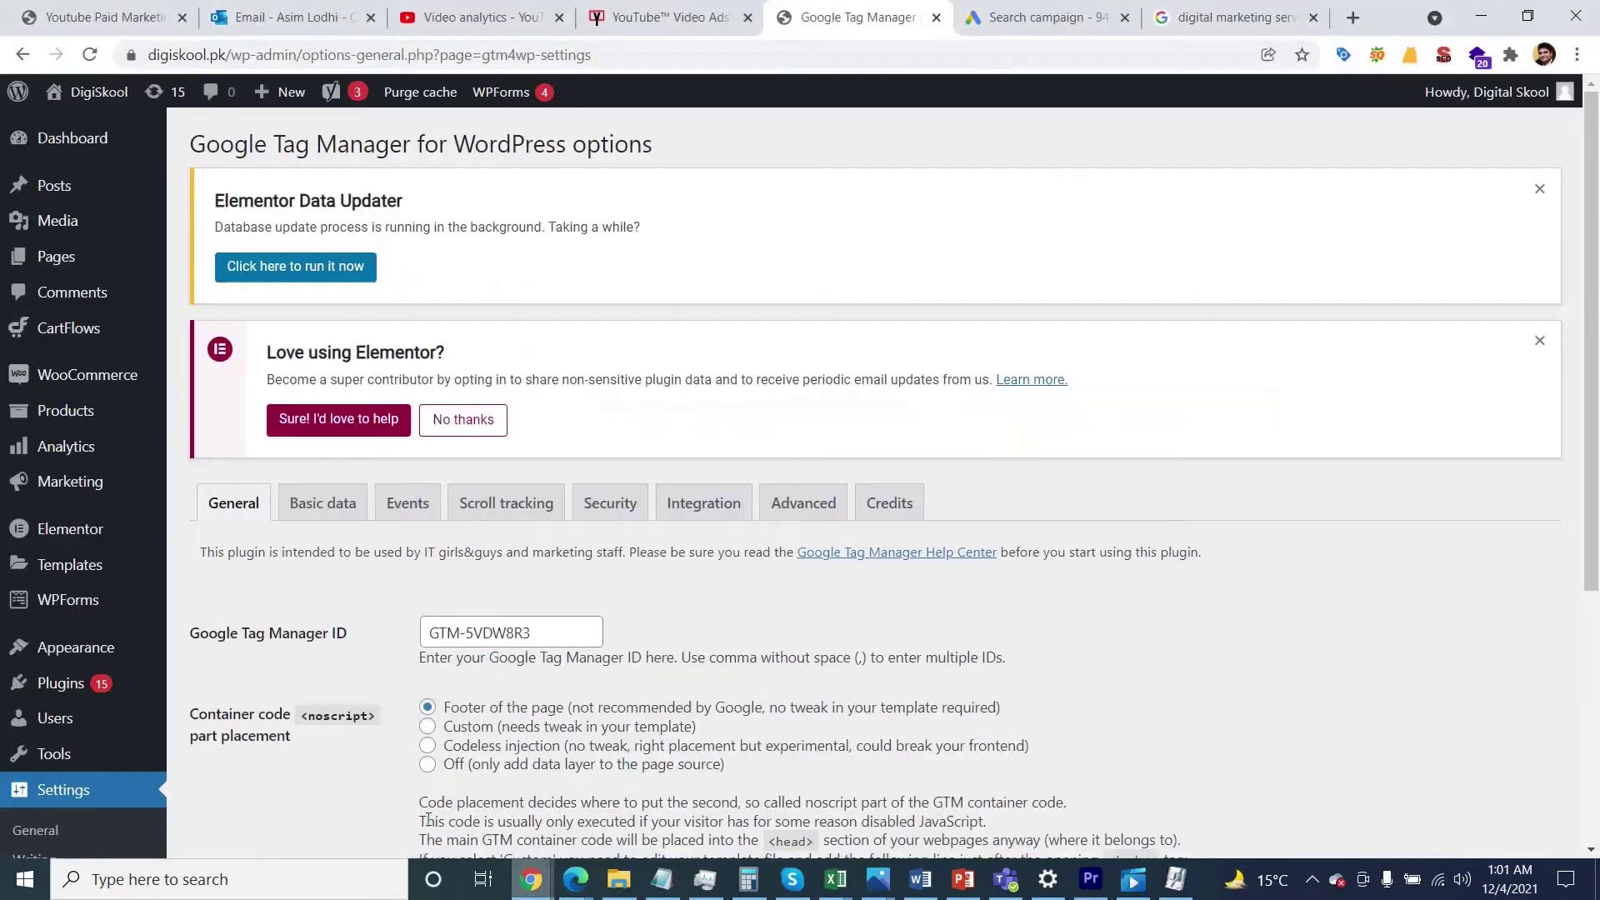
click(1047, 17)
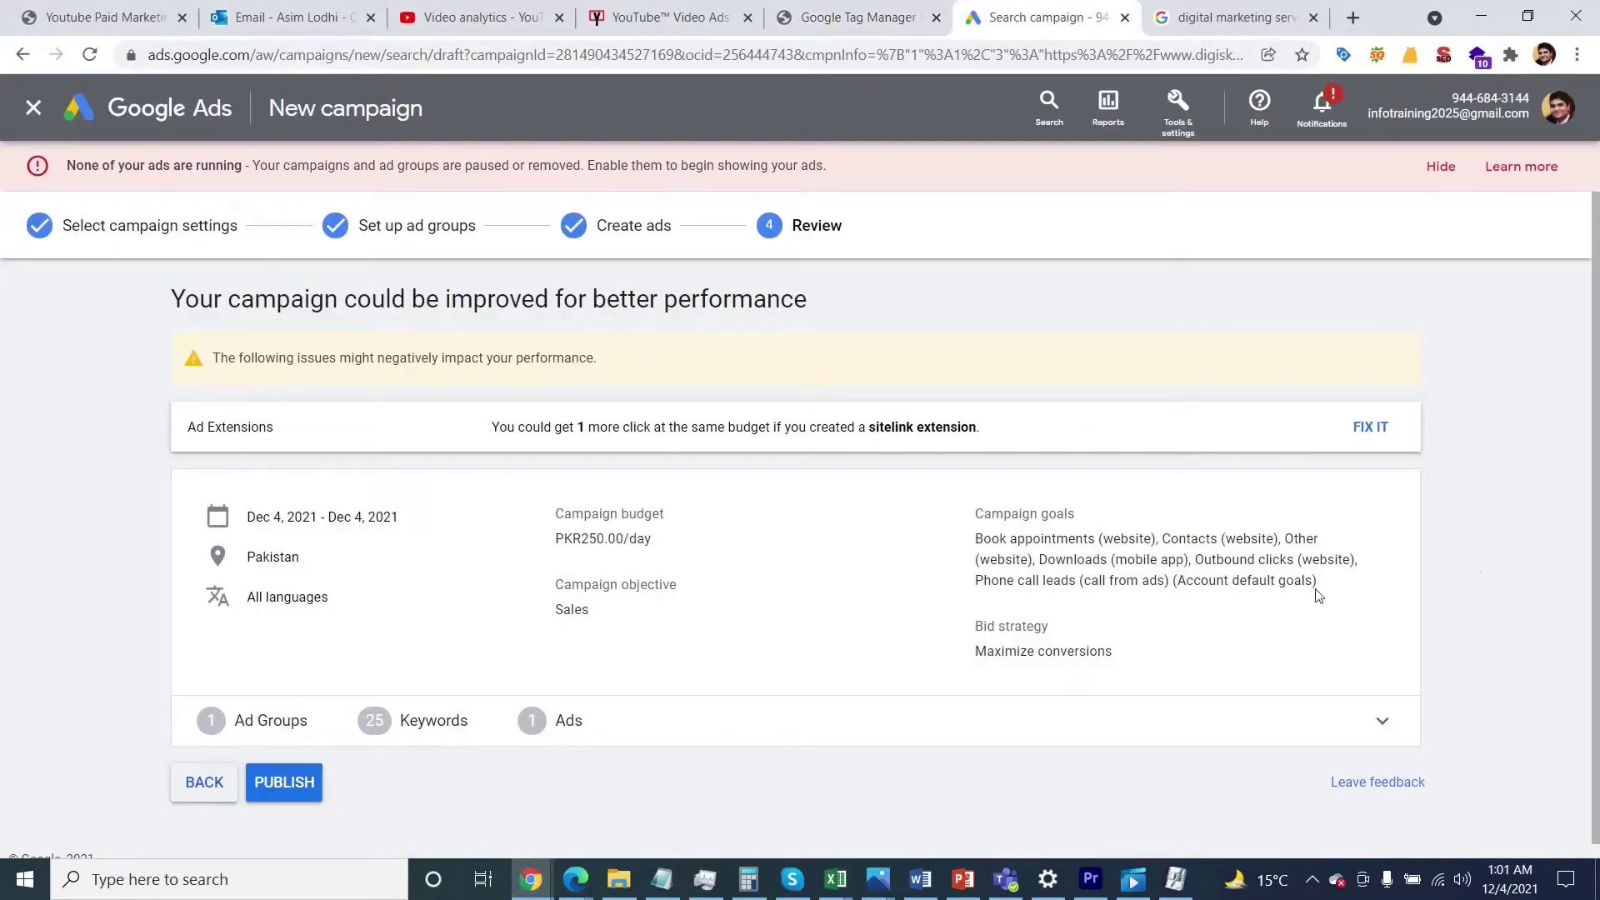
click(204, 782)
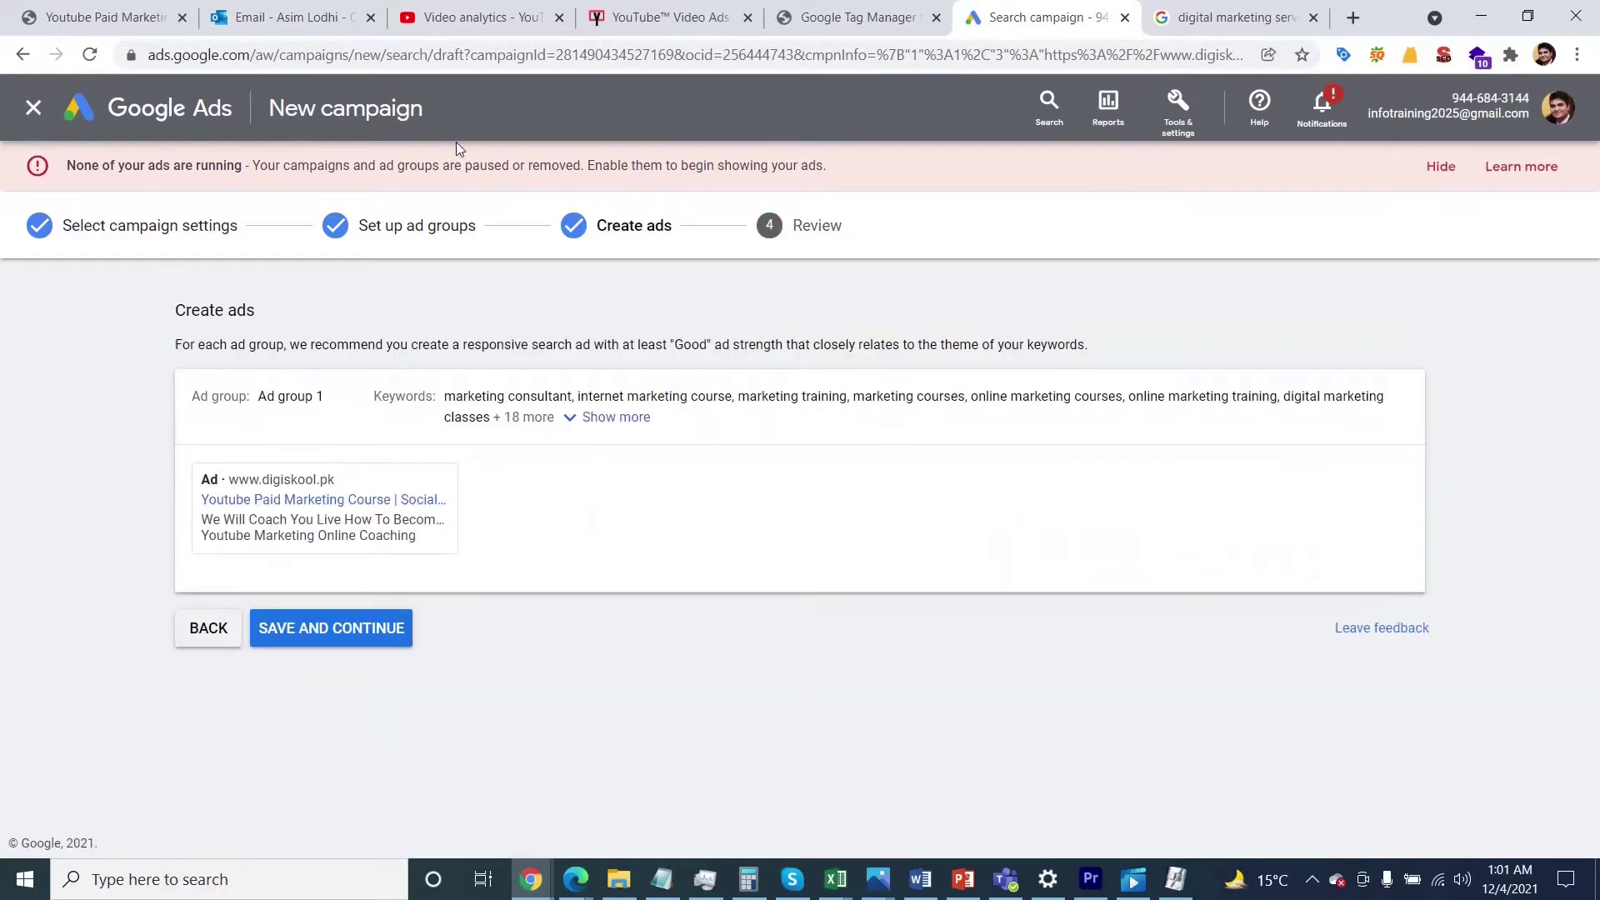
click(151, 127)
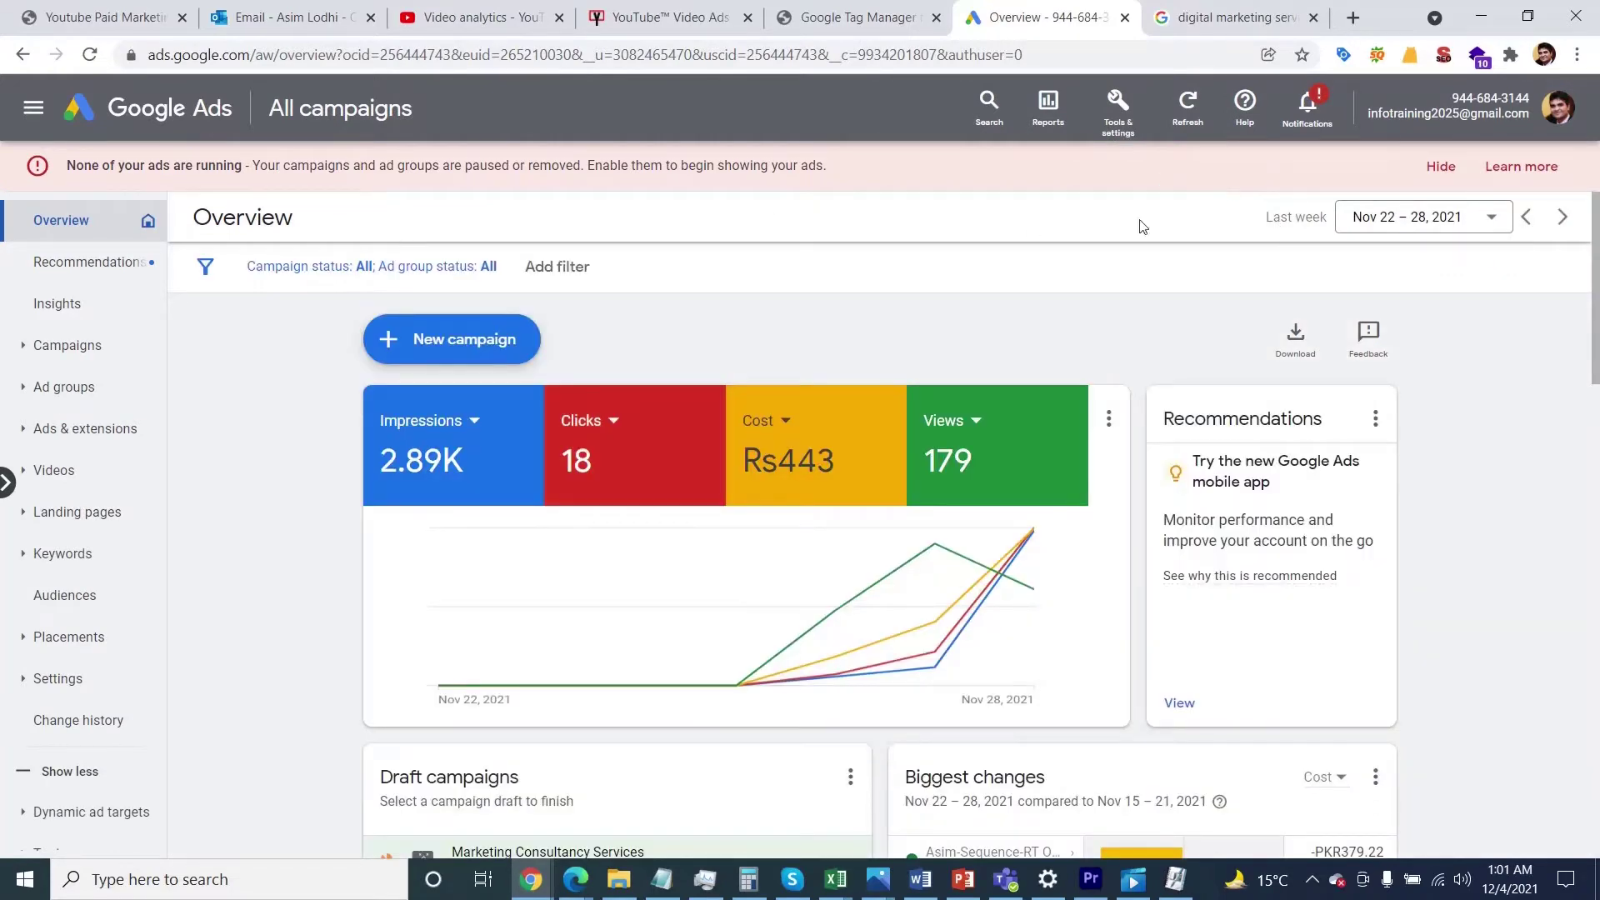
Open Tools & settings > Linked accounts and review the linked Analytics, Merchant Center and YouTube products.
click(1131, 99)
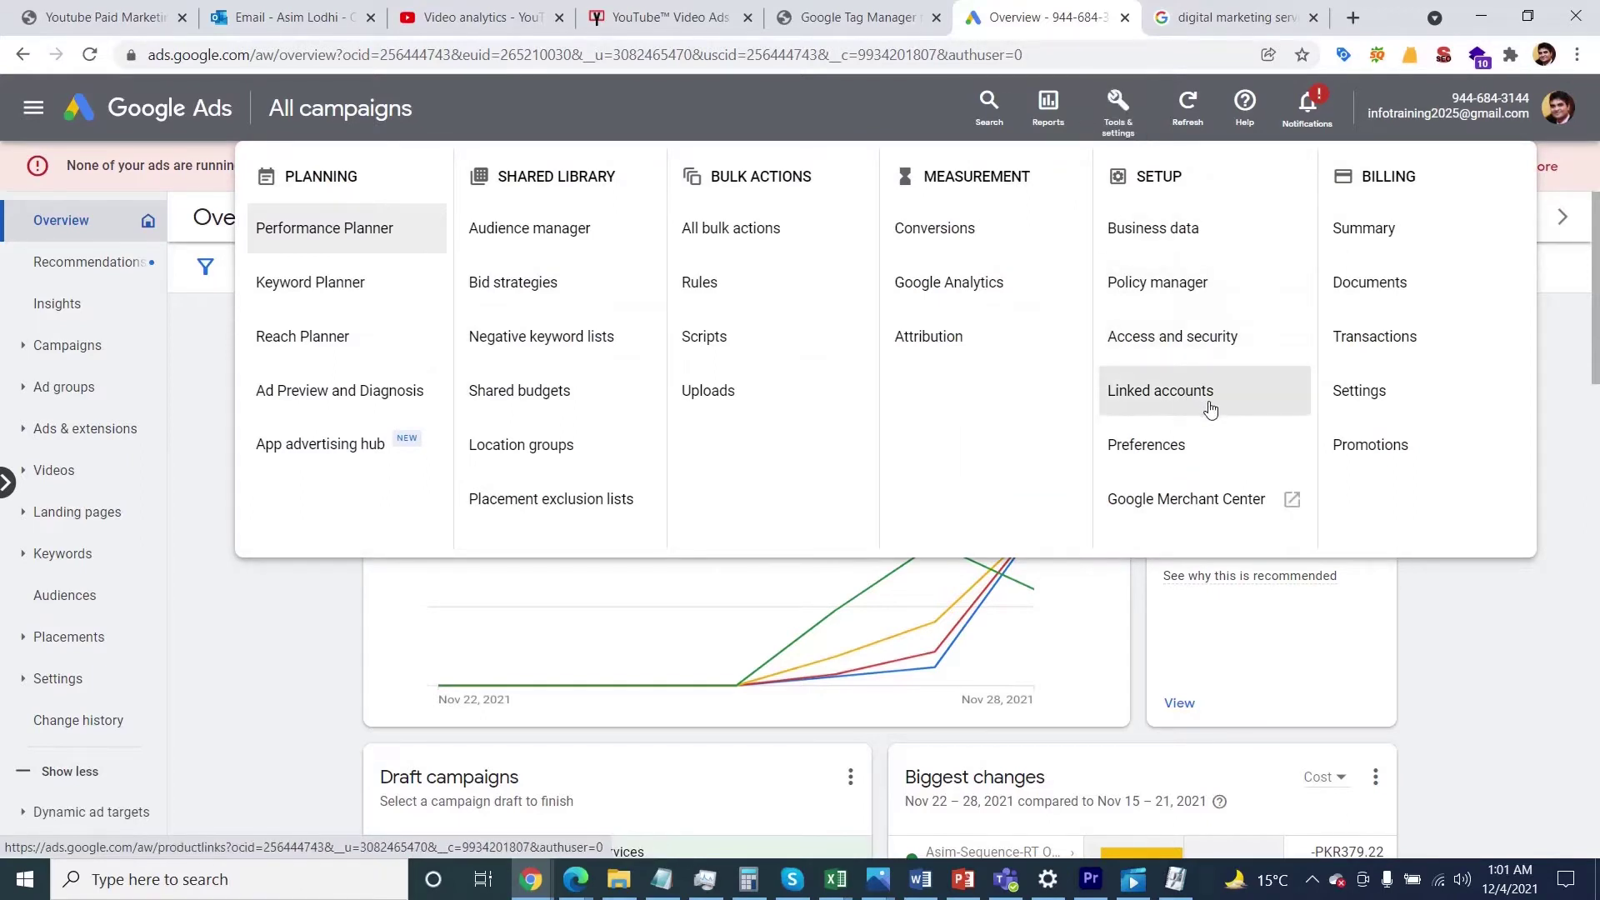
click(1241, 394)
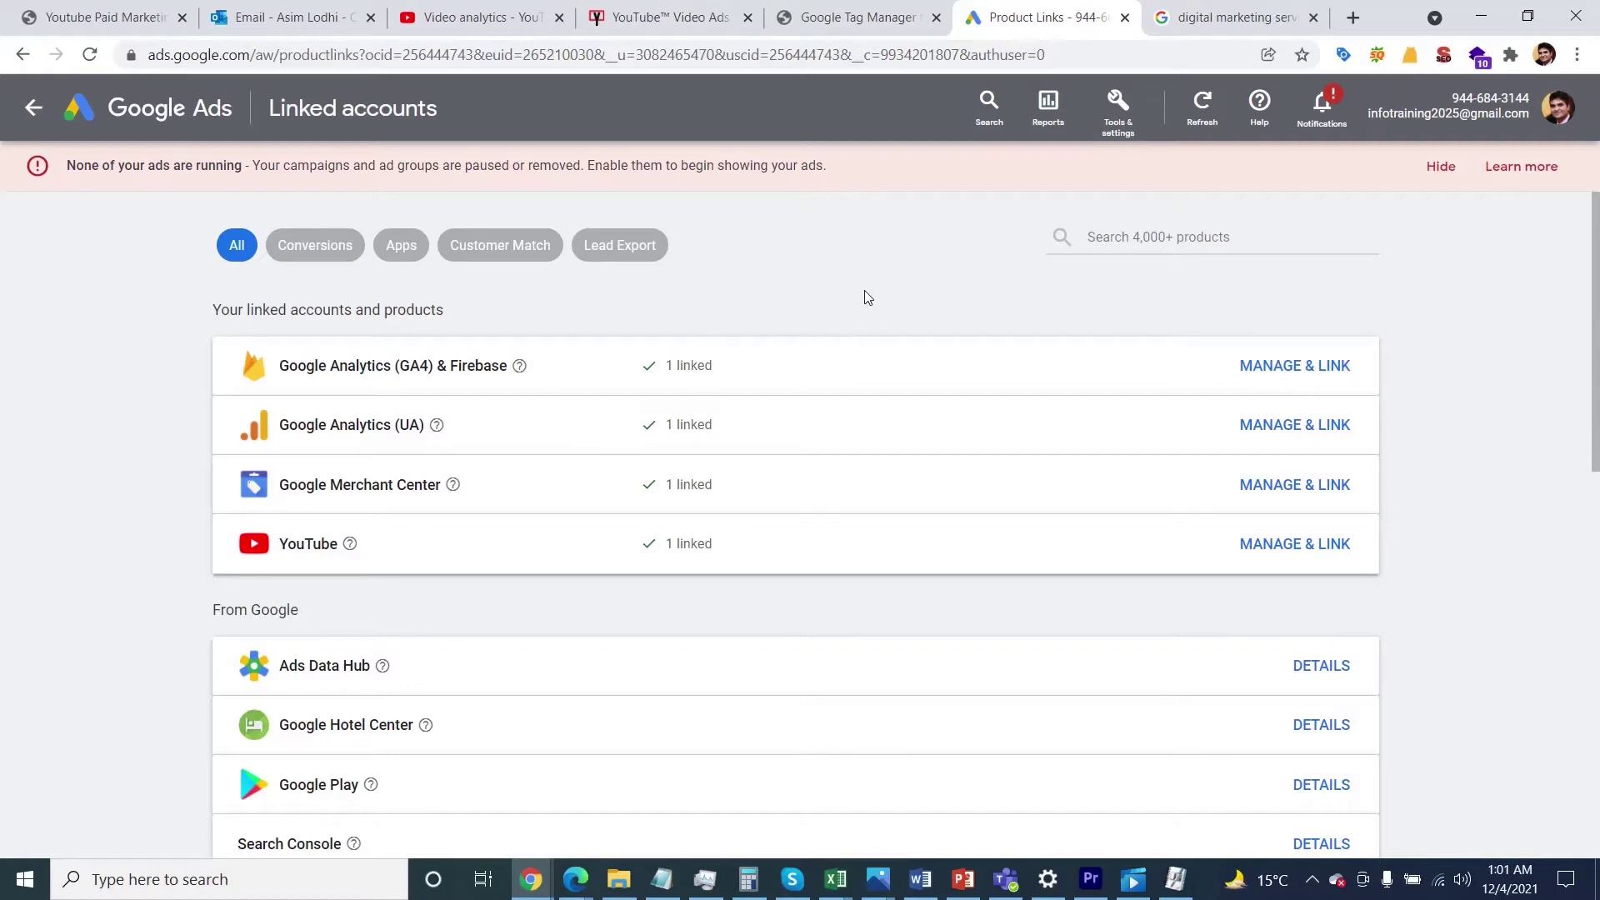
drag(1595, 354, 1596, 438)
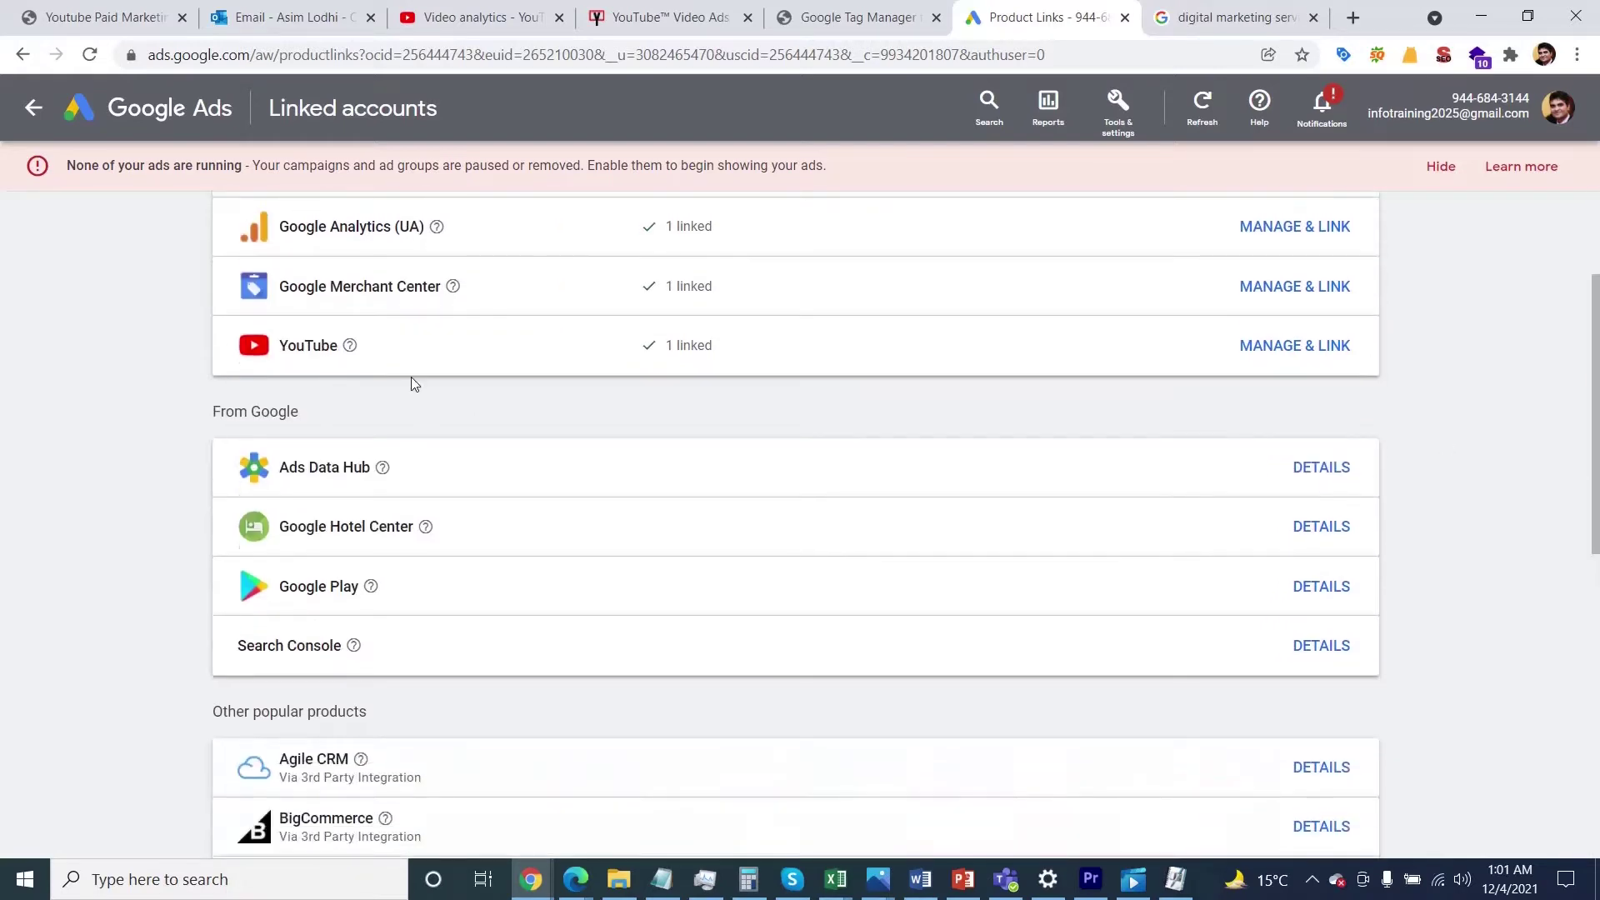
scroll(1591, 422, down, 7)
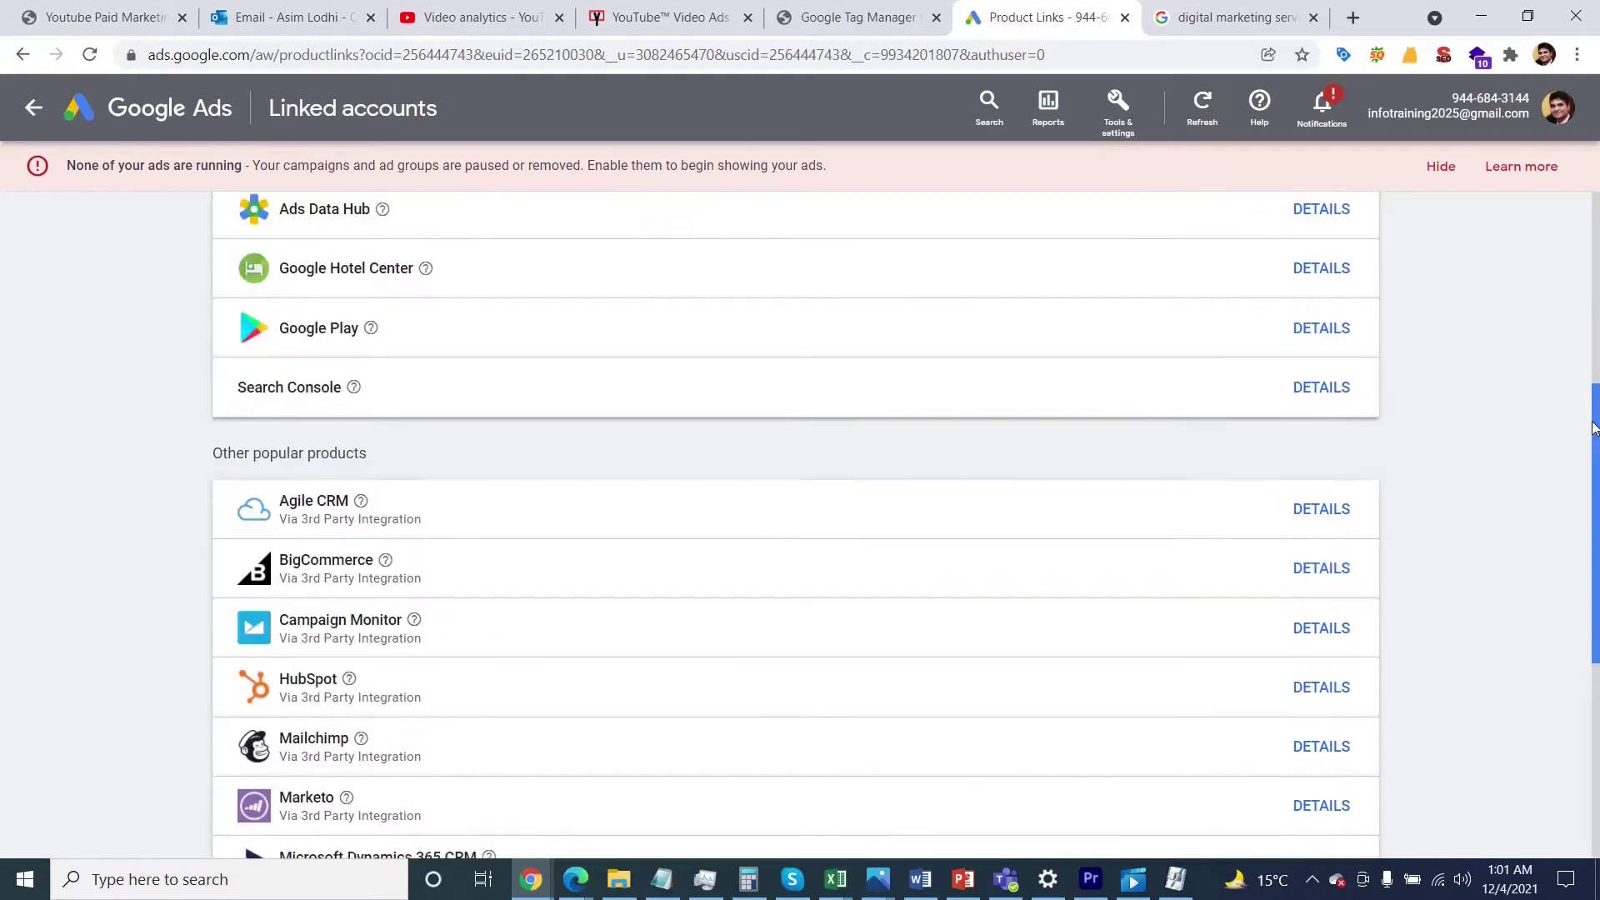
scroll(1593, 430, down, 1)
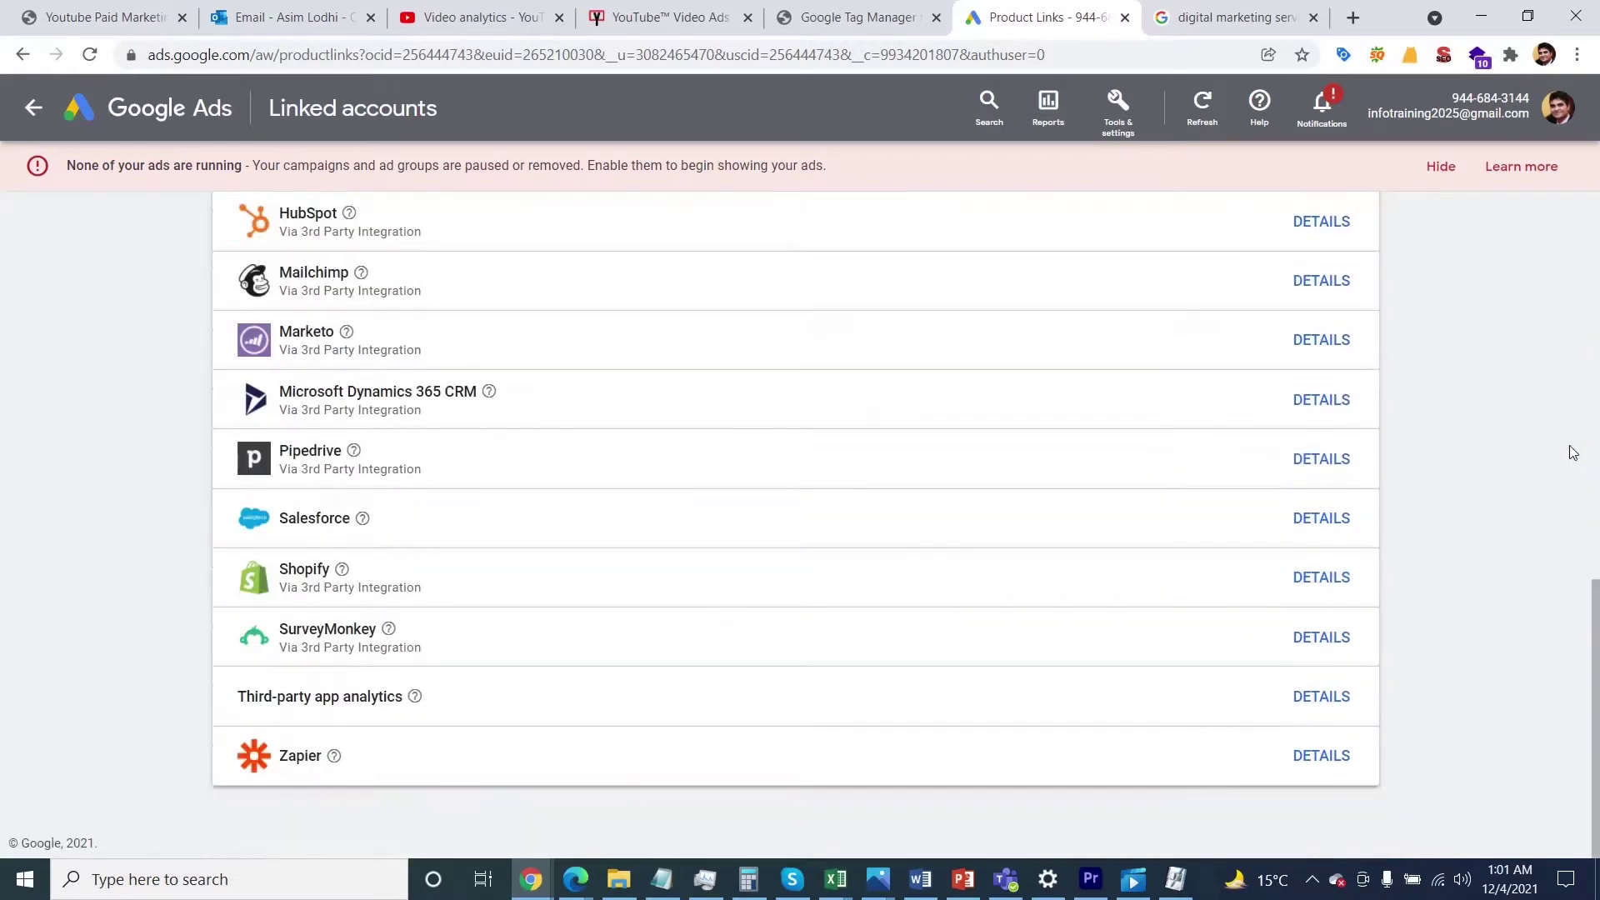
scroll(1581, 460, up, 10)
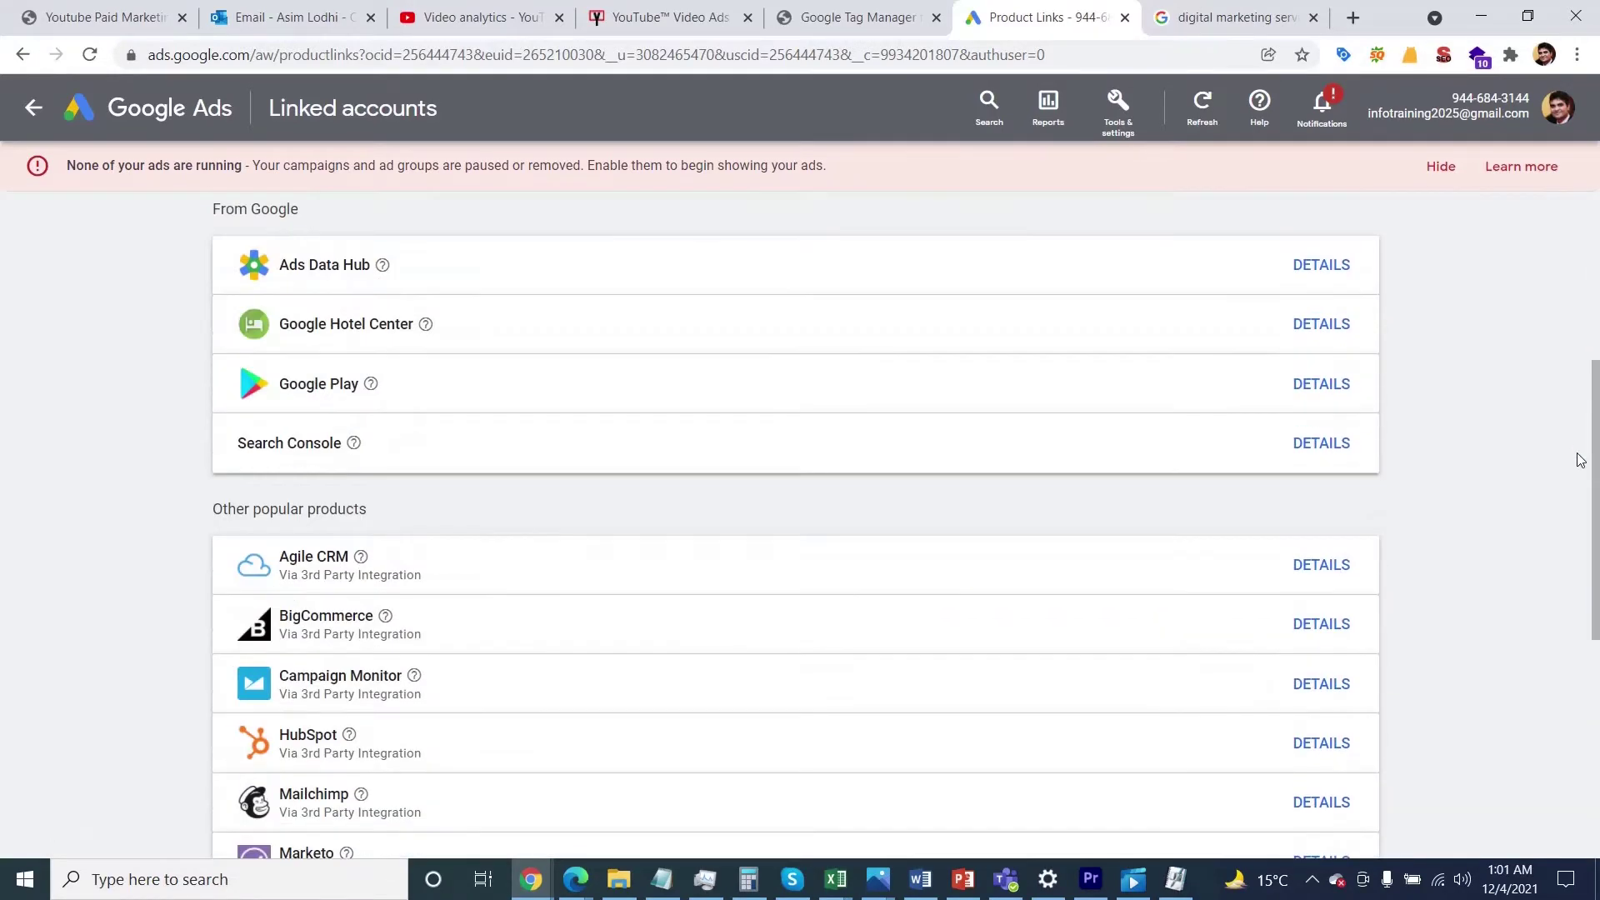
scroll(1581, 459, down, 1)
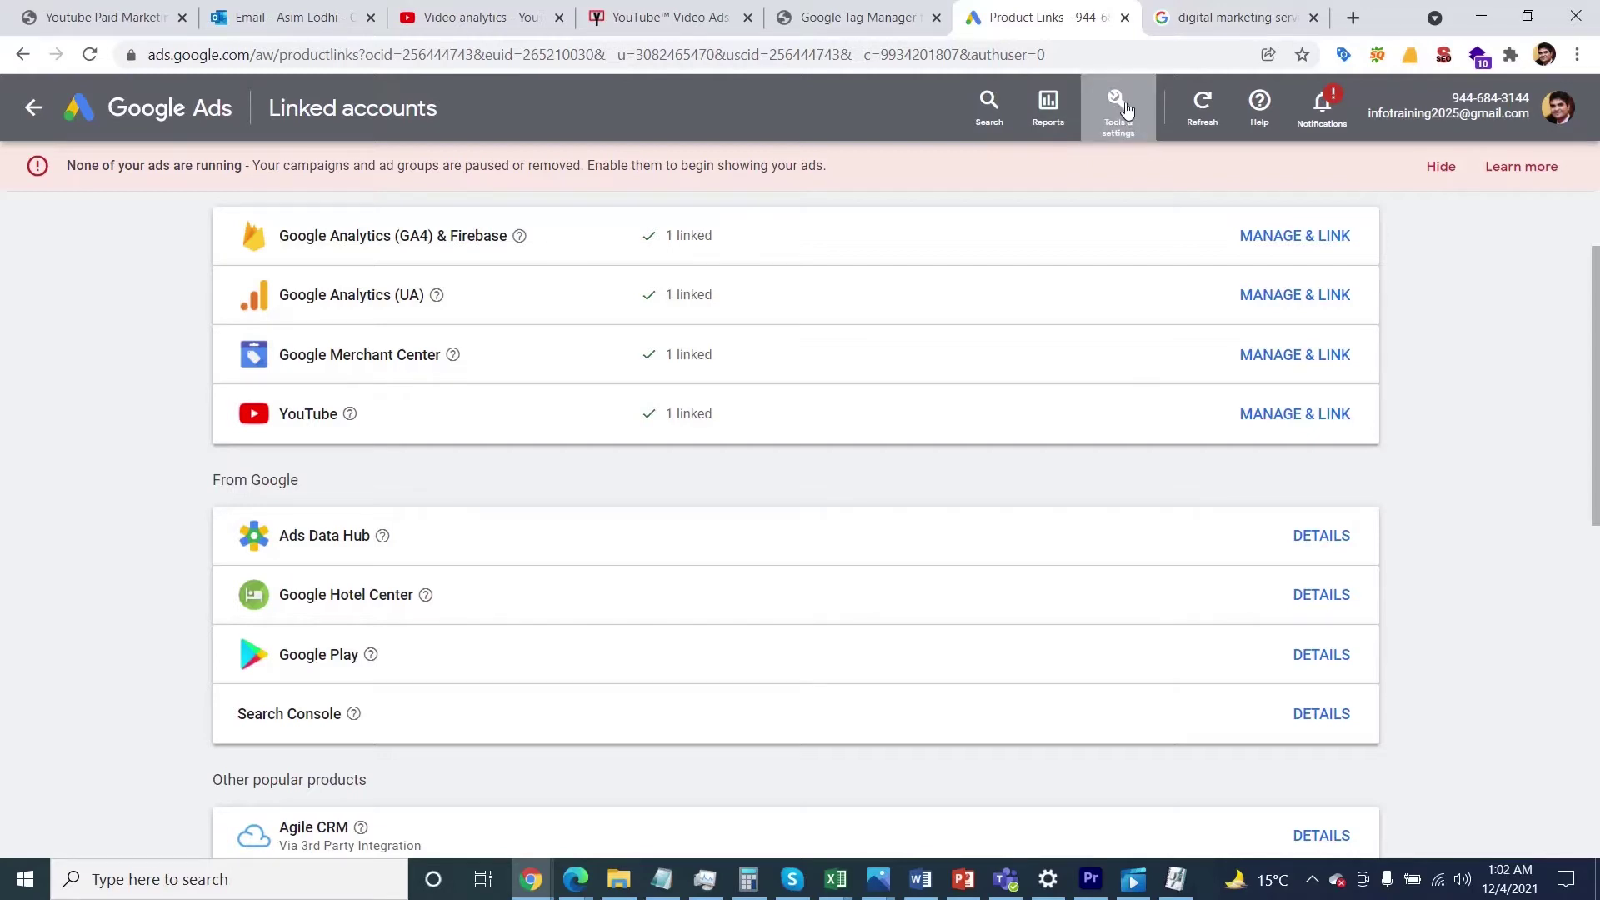
Go to Shared library > Audience manager and view Your data sources, including the Google Ads tag.
click(1125, 111)
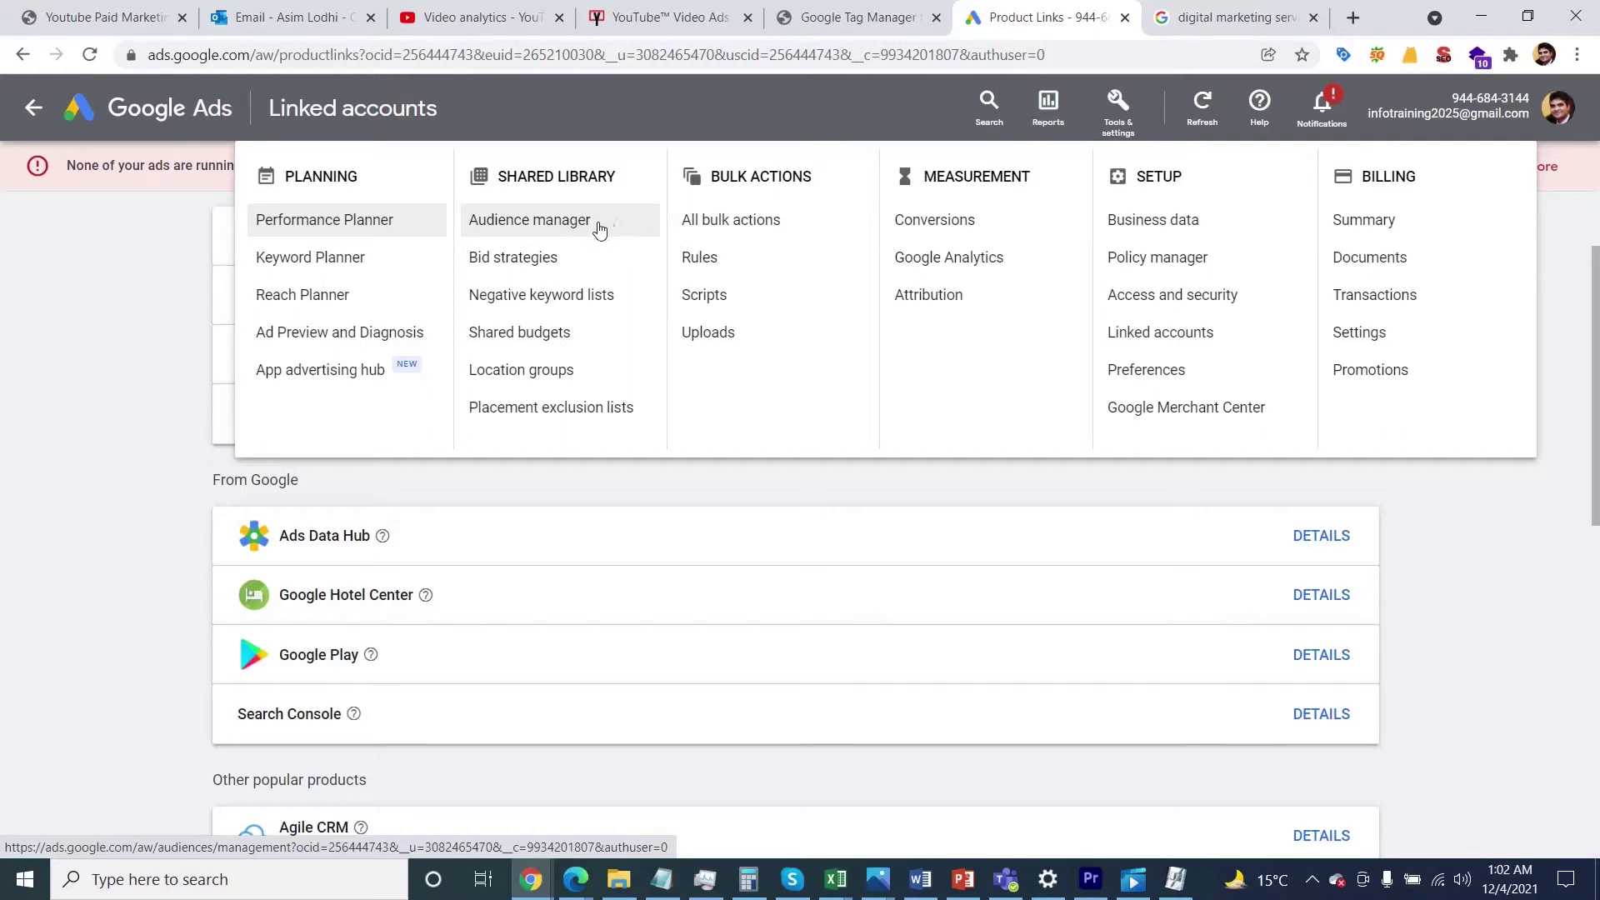
click(617, 231)
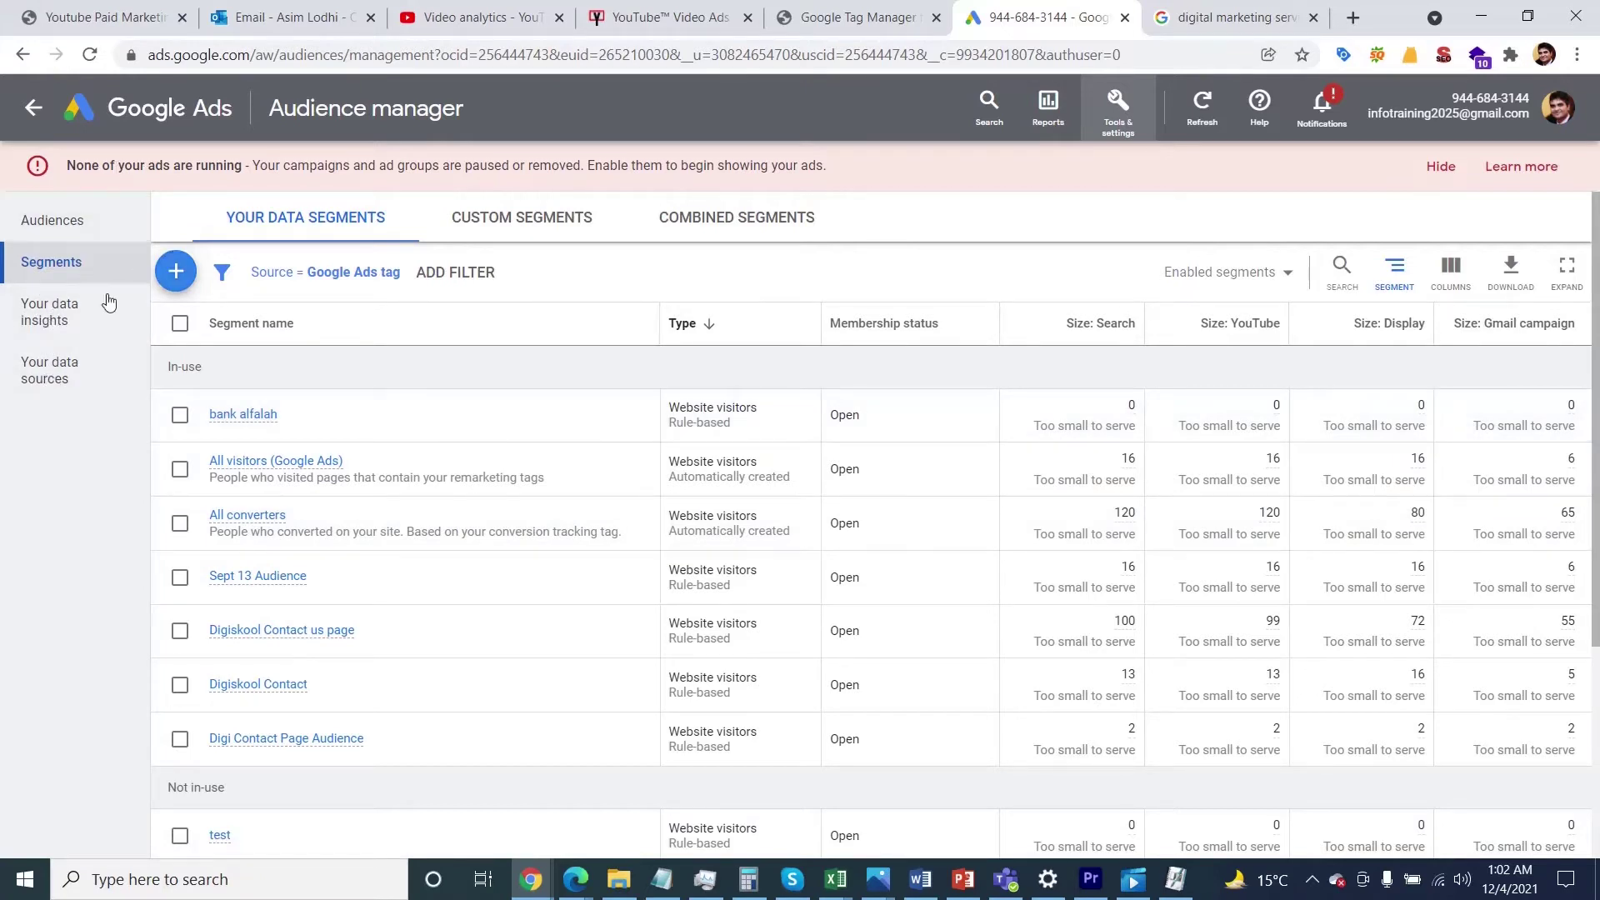
click(81, 381)
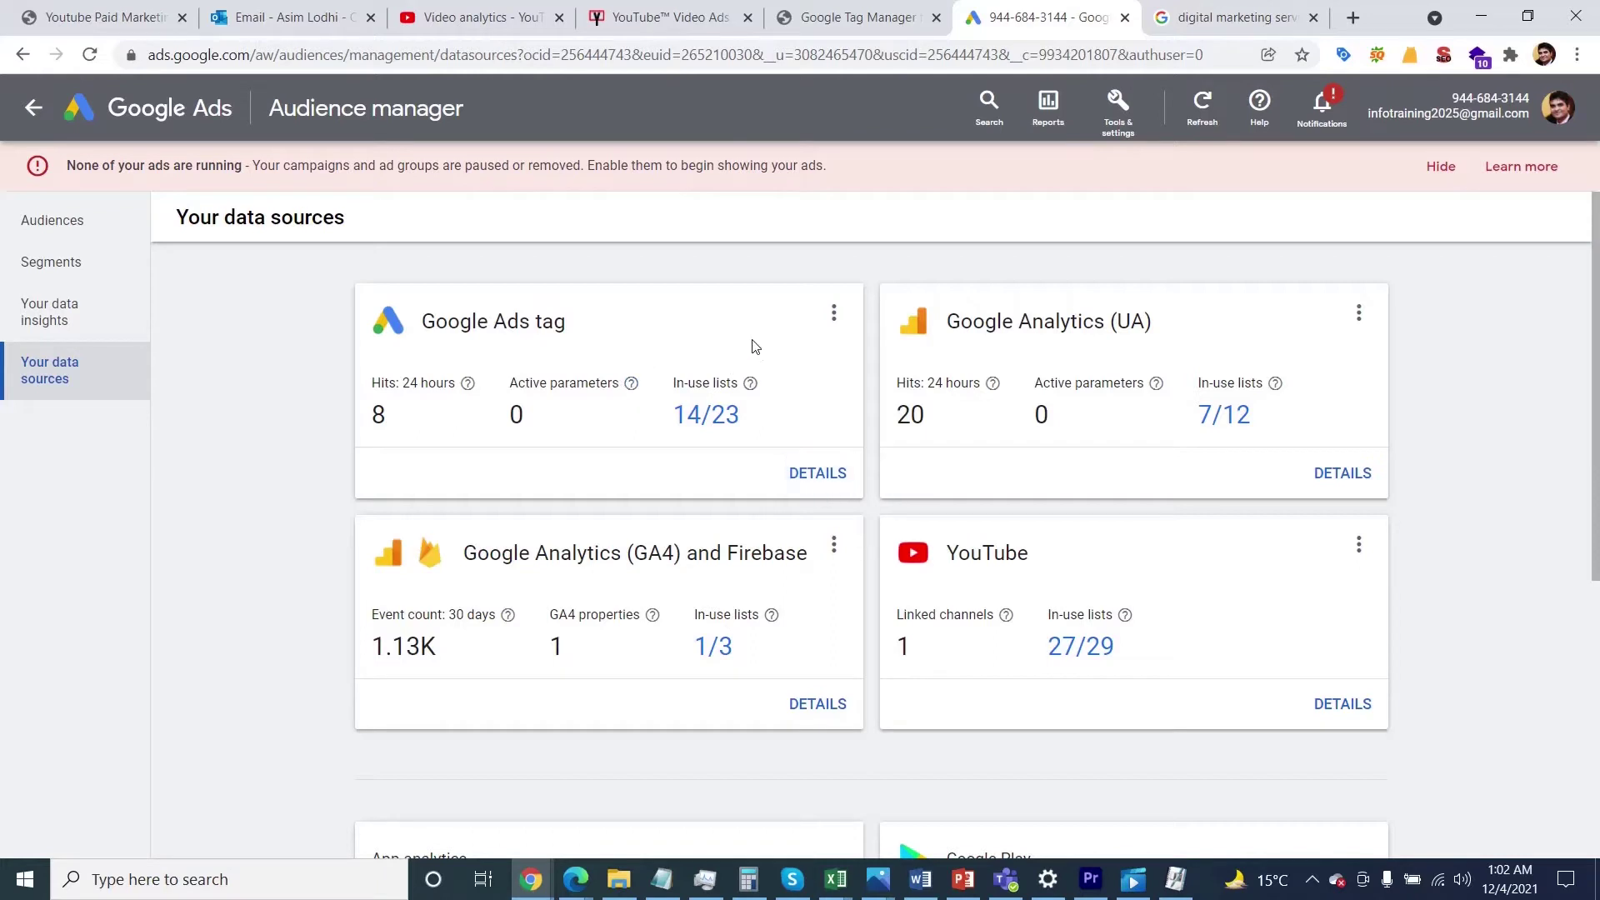
Edit the Google Ads tag data source, review its advanced settings, and save to continue.
click(833, 314)
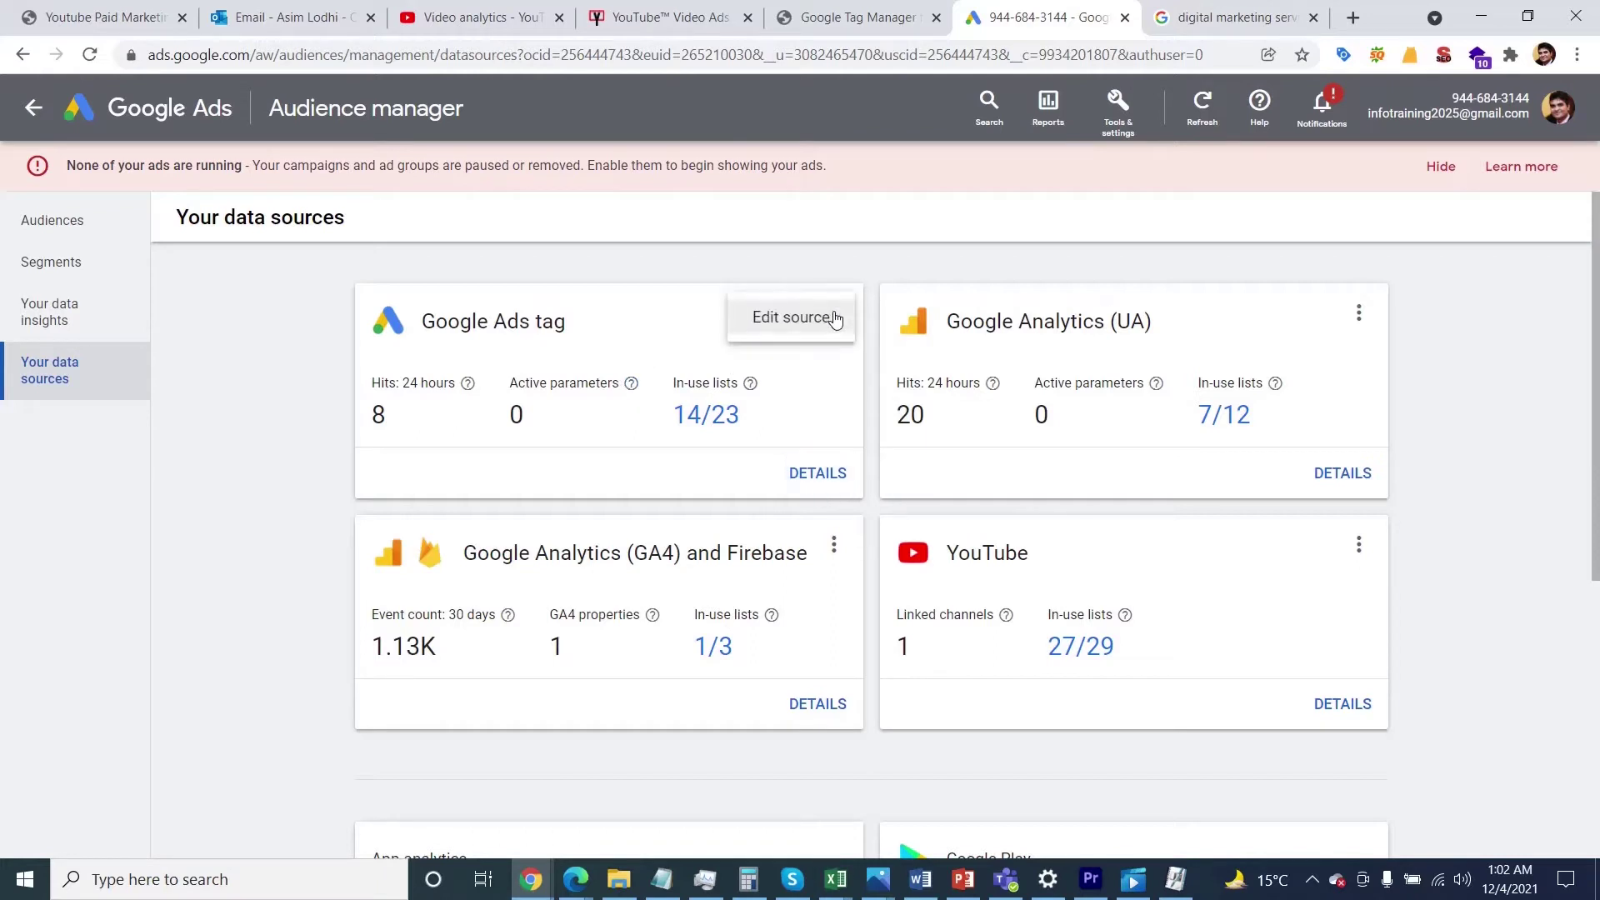
click(798, 327)
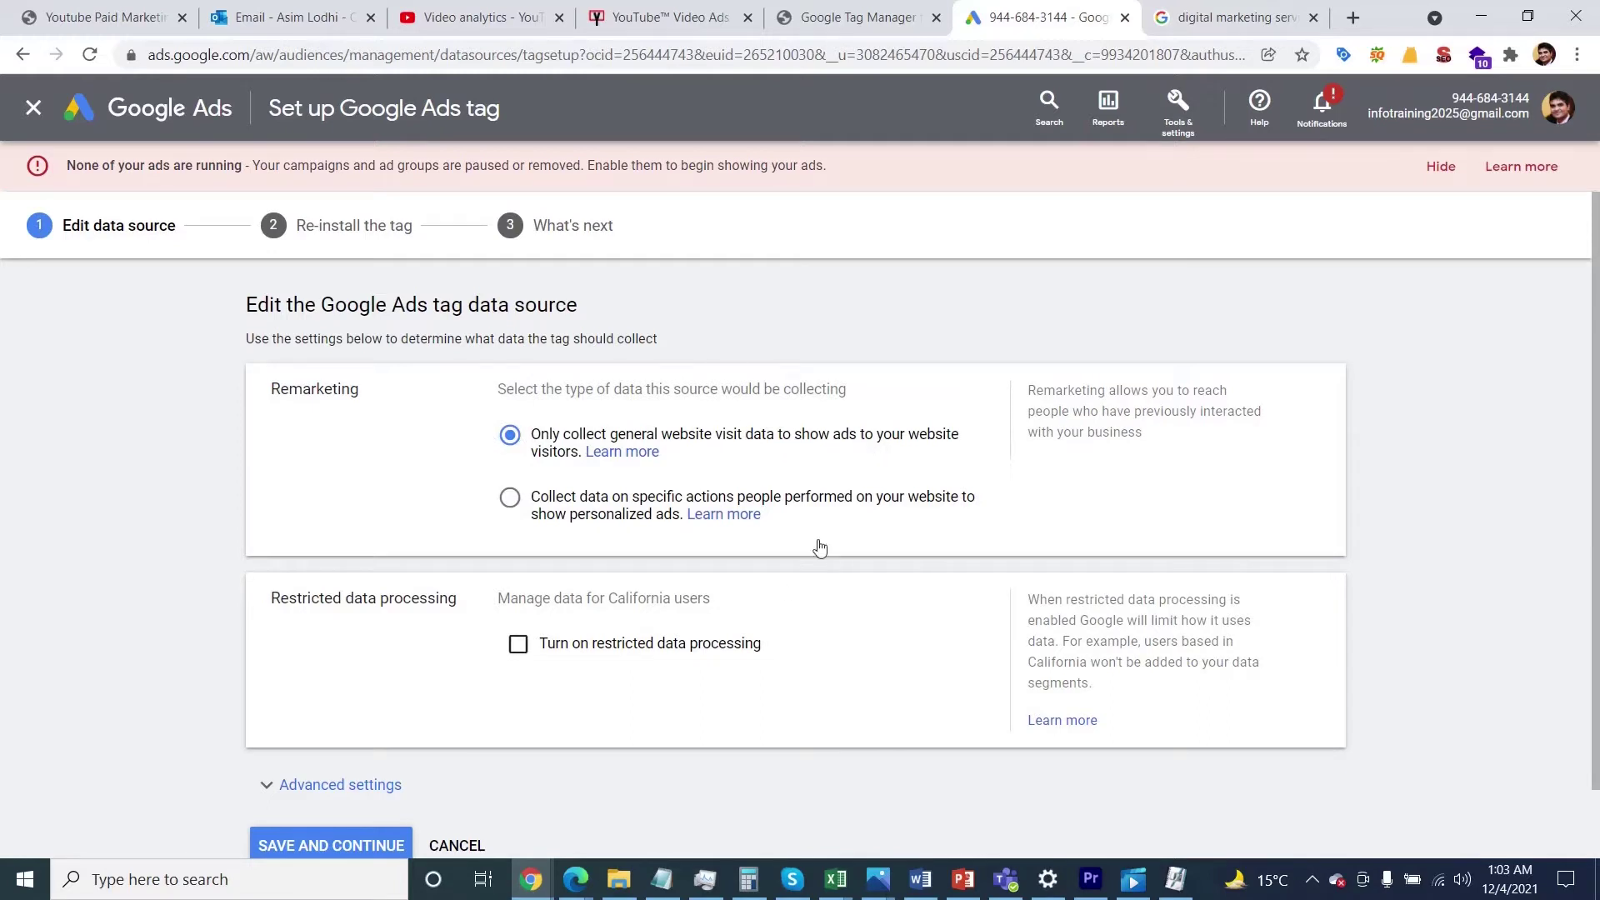
scroll(649, 660, down, 1)
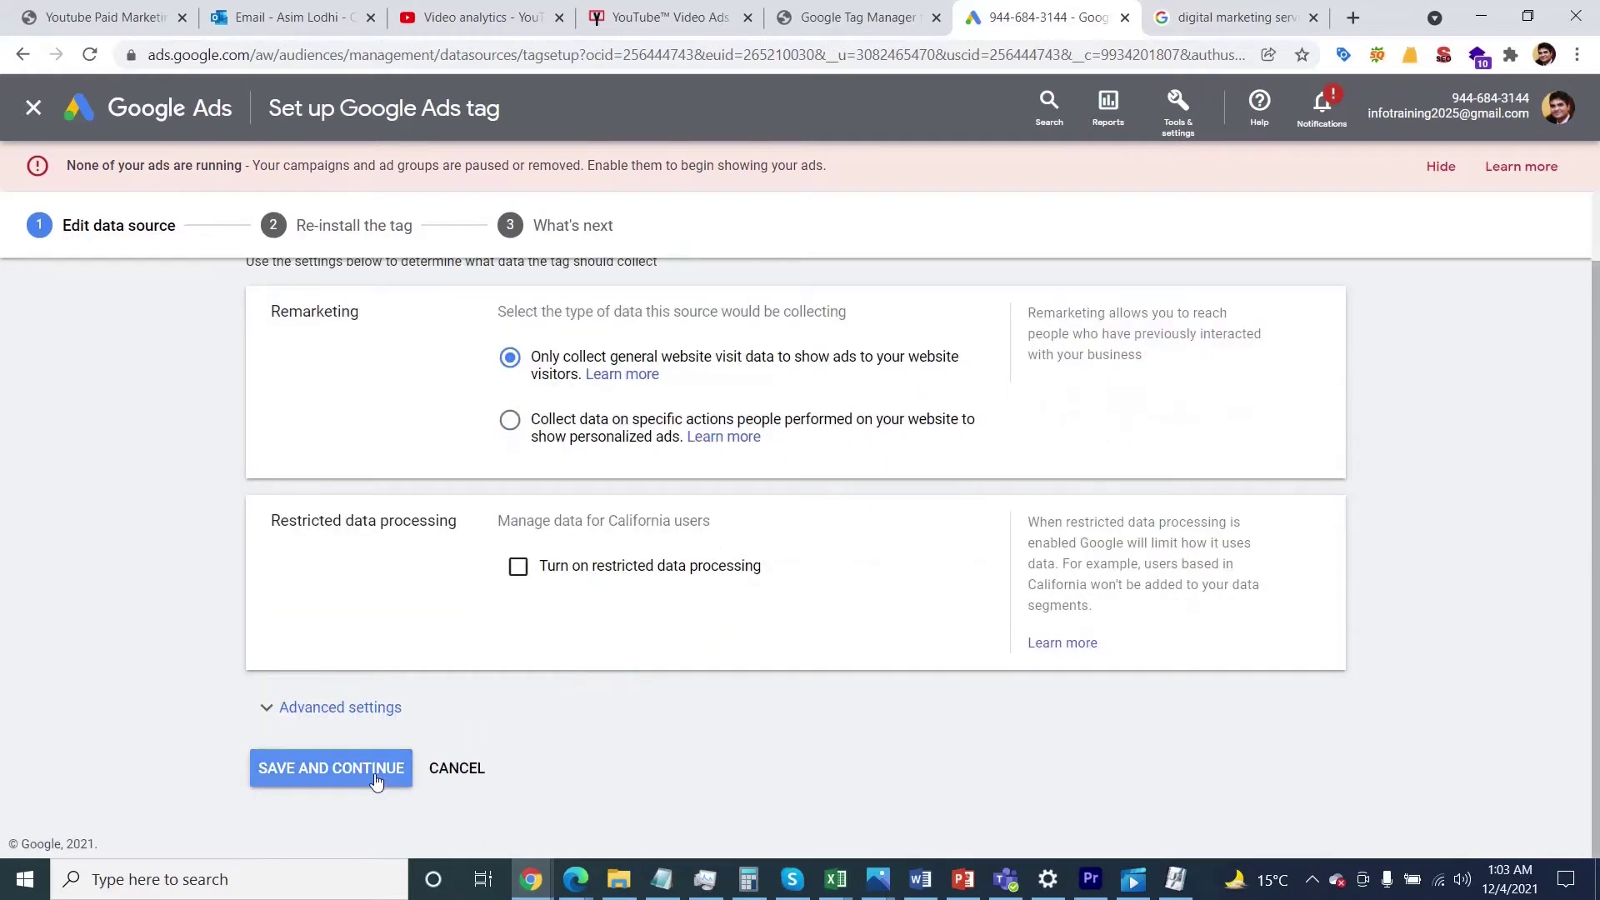
click(364, 710)
scroll(564, 683, down, 1)
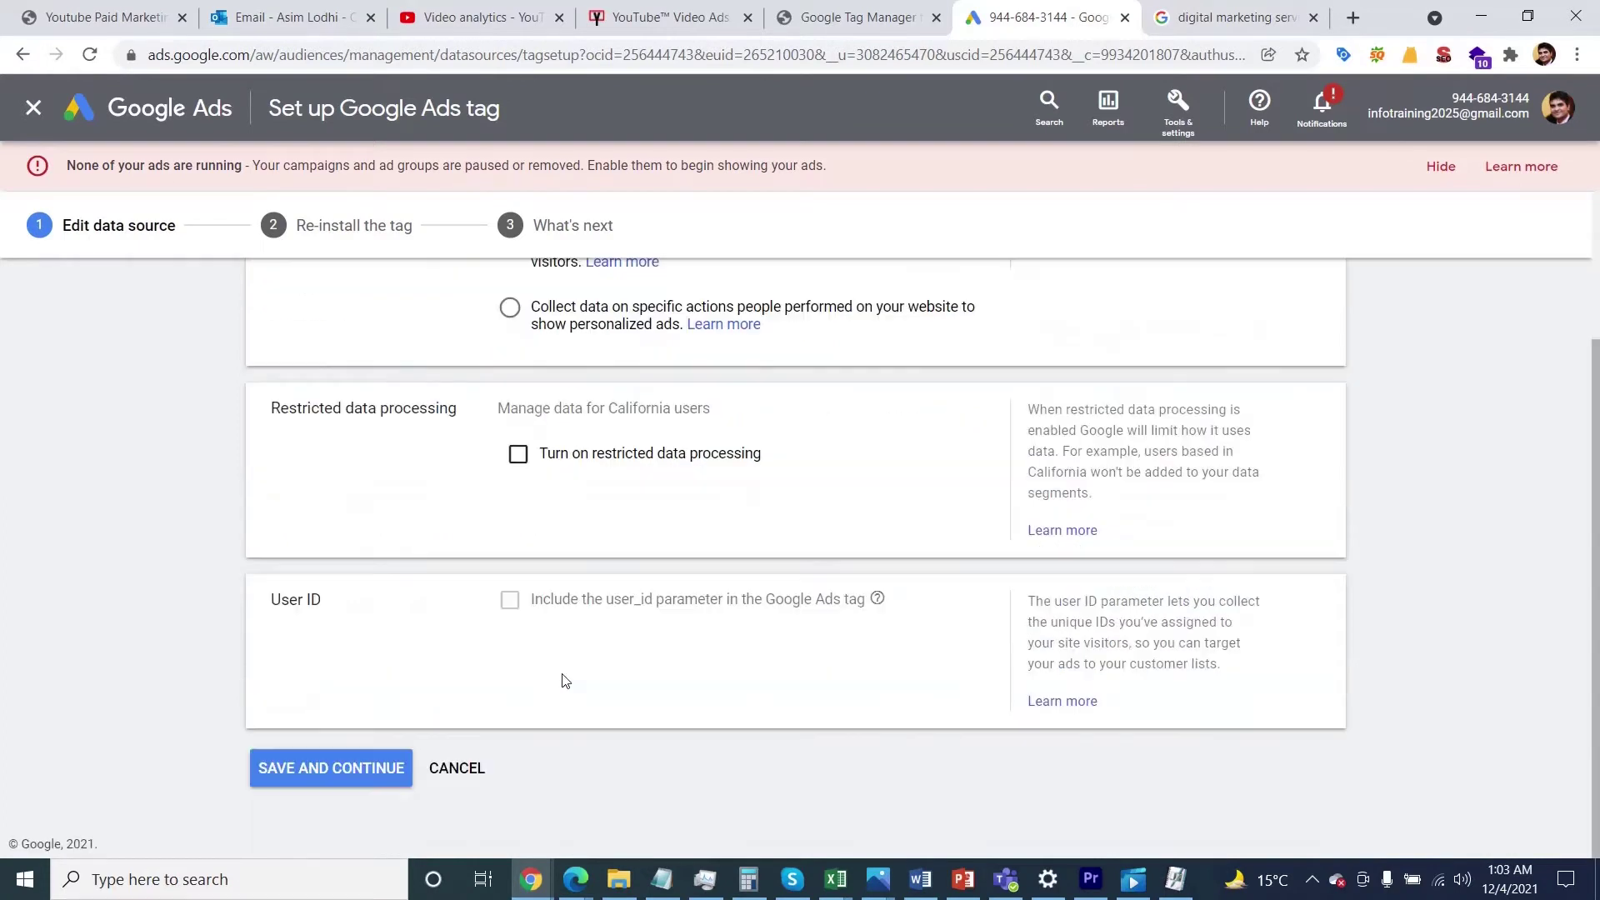
click(357, 768)
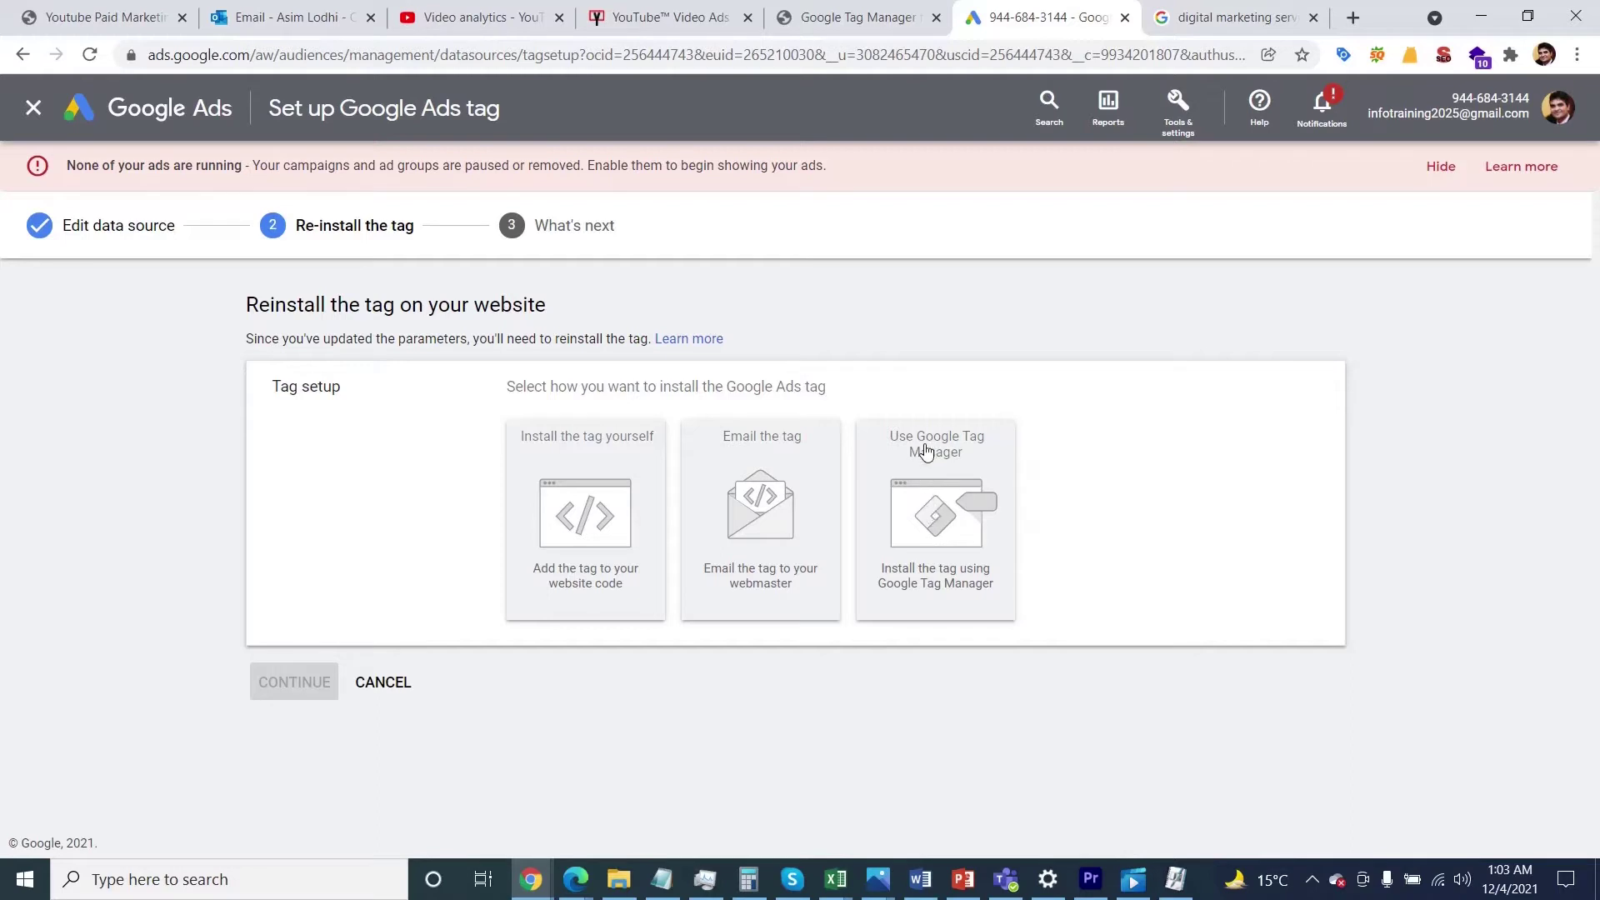
Choose the Google Tag Manager install method and copy conversion ID 817817384.
click(944, 533)
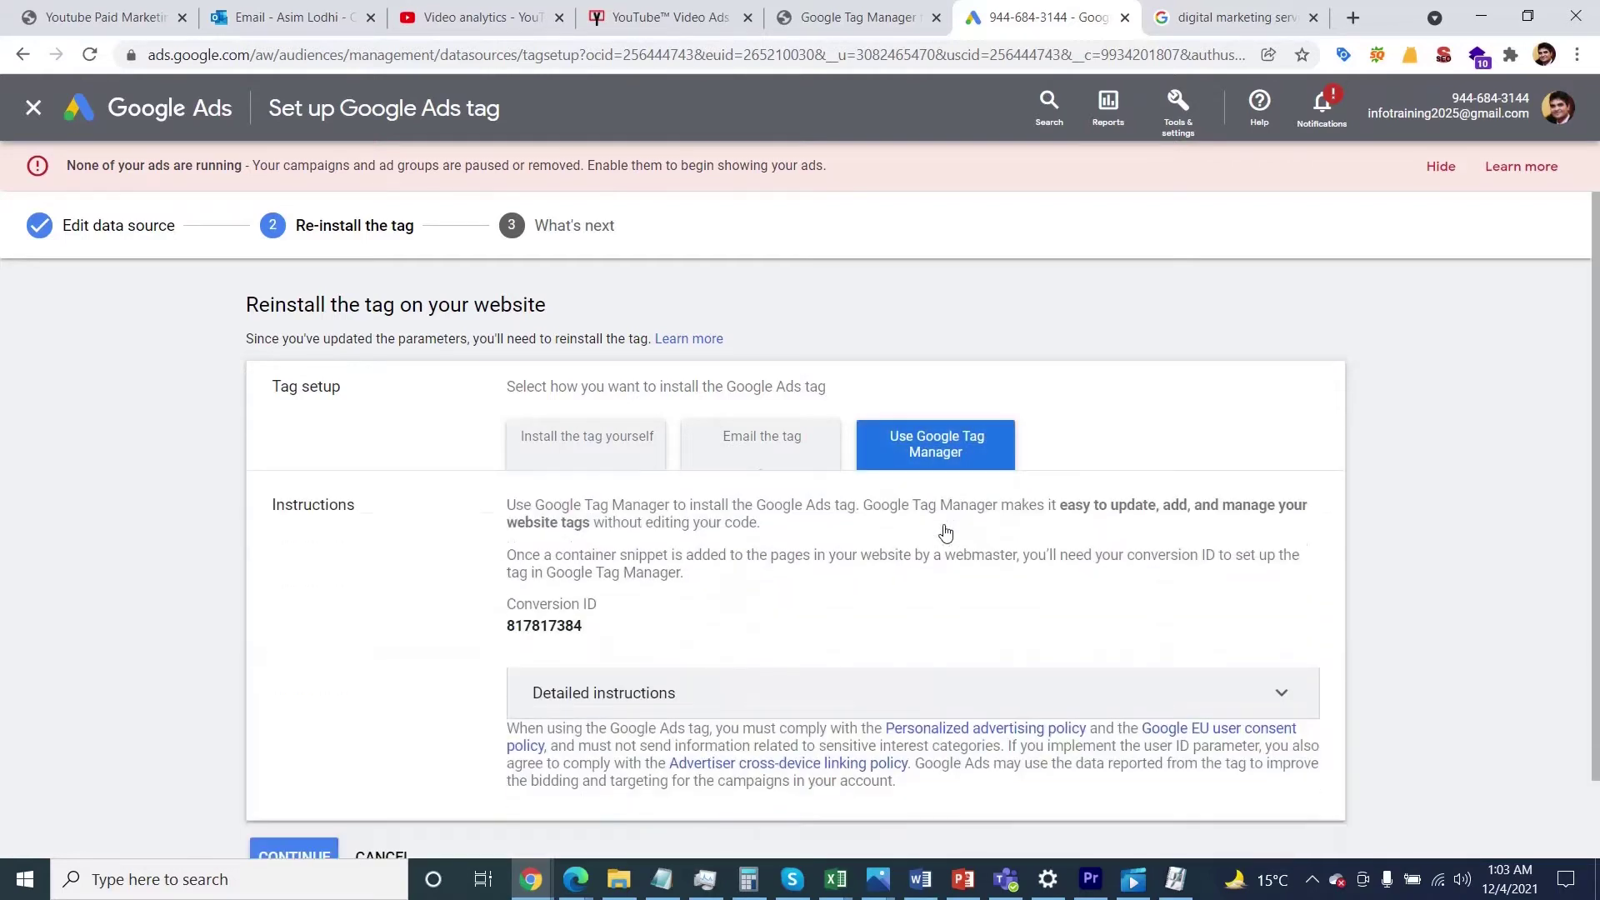
drag(588, 634, 509, 626)
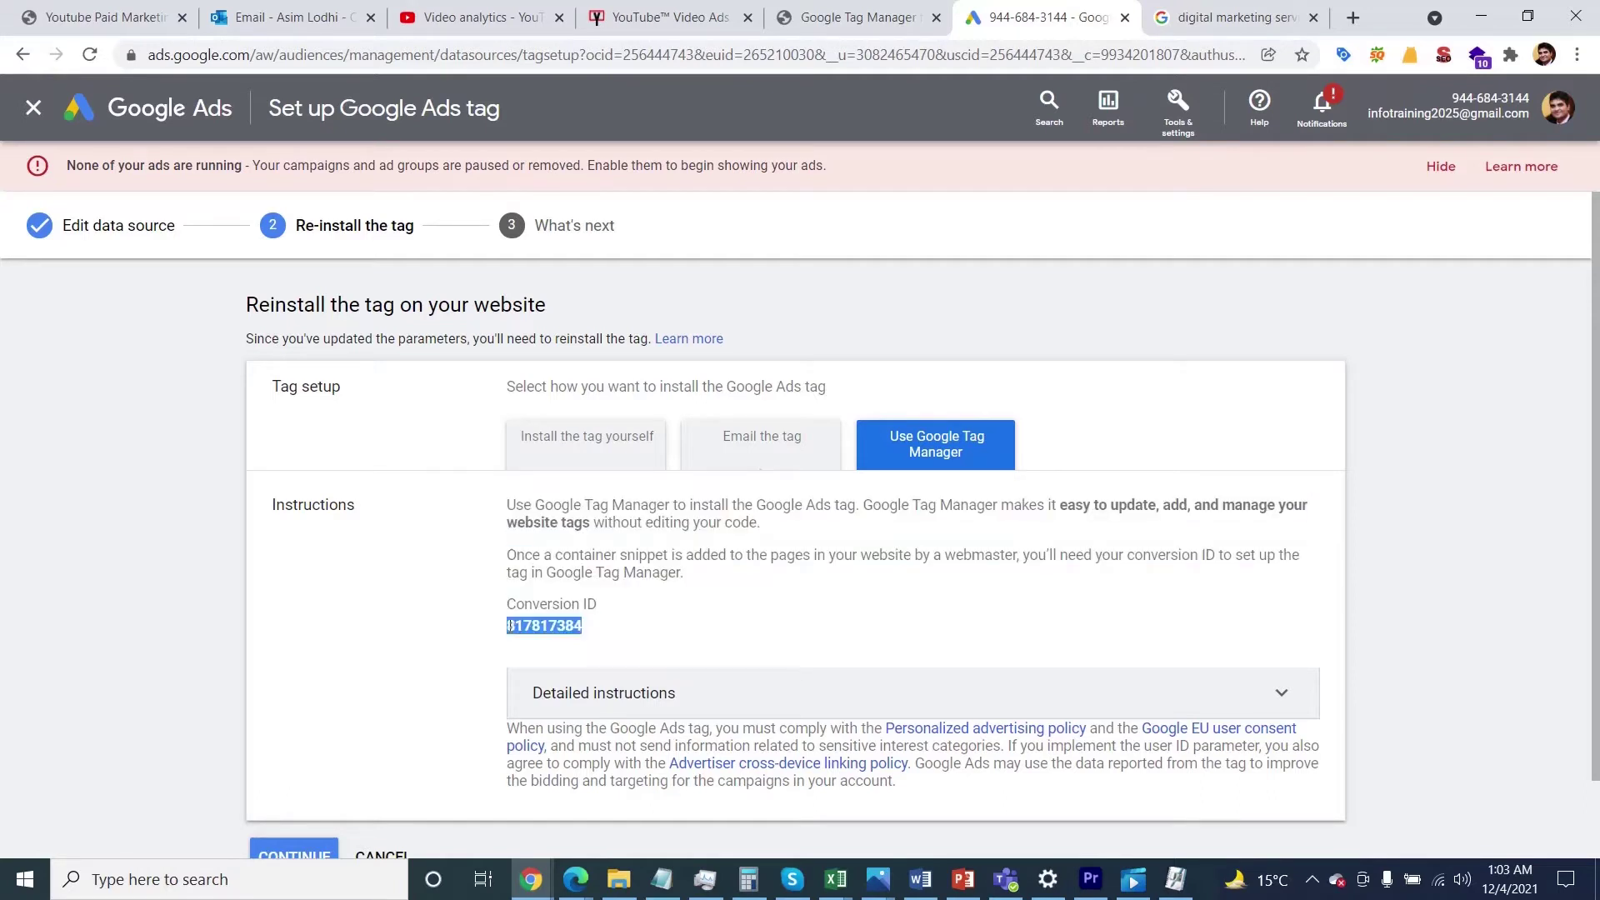
right_click(540, 635)
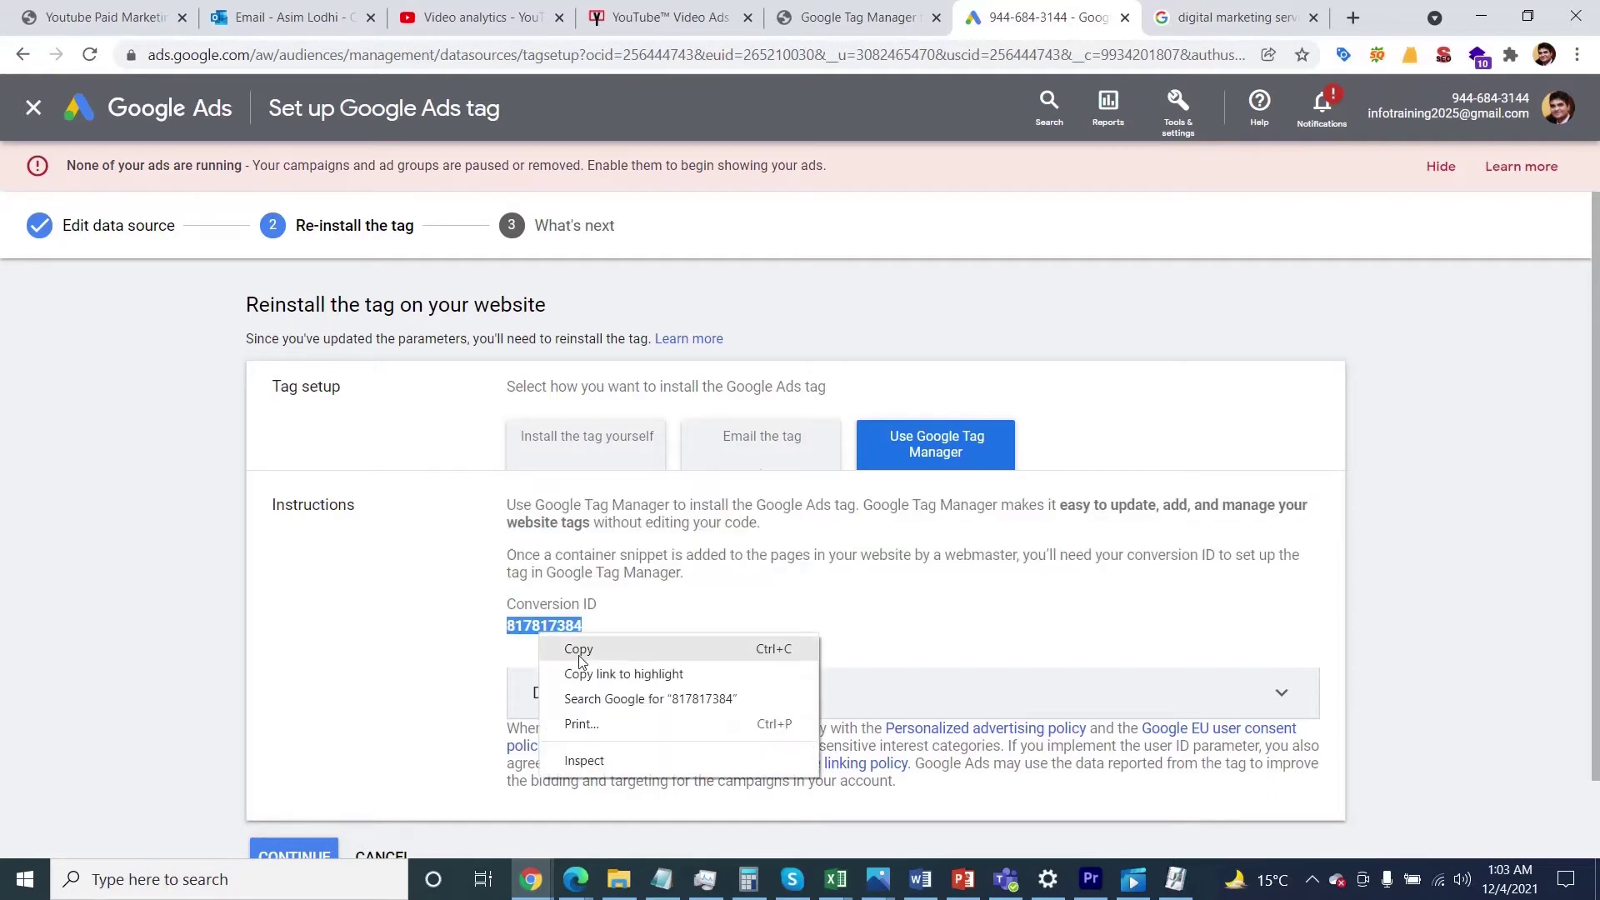
click(575, 648)
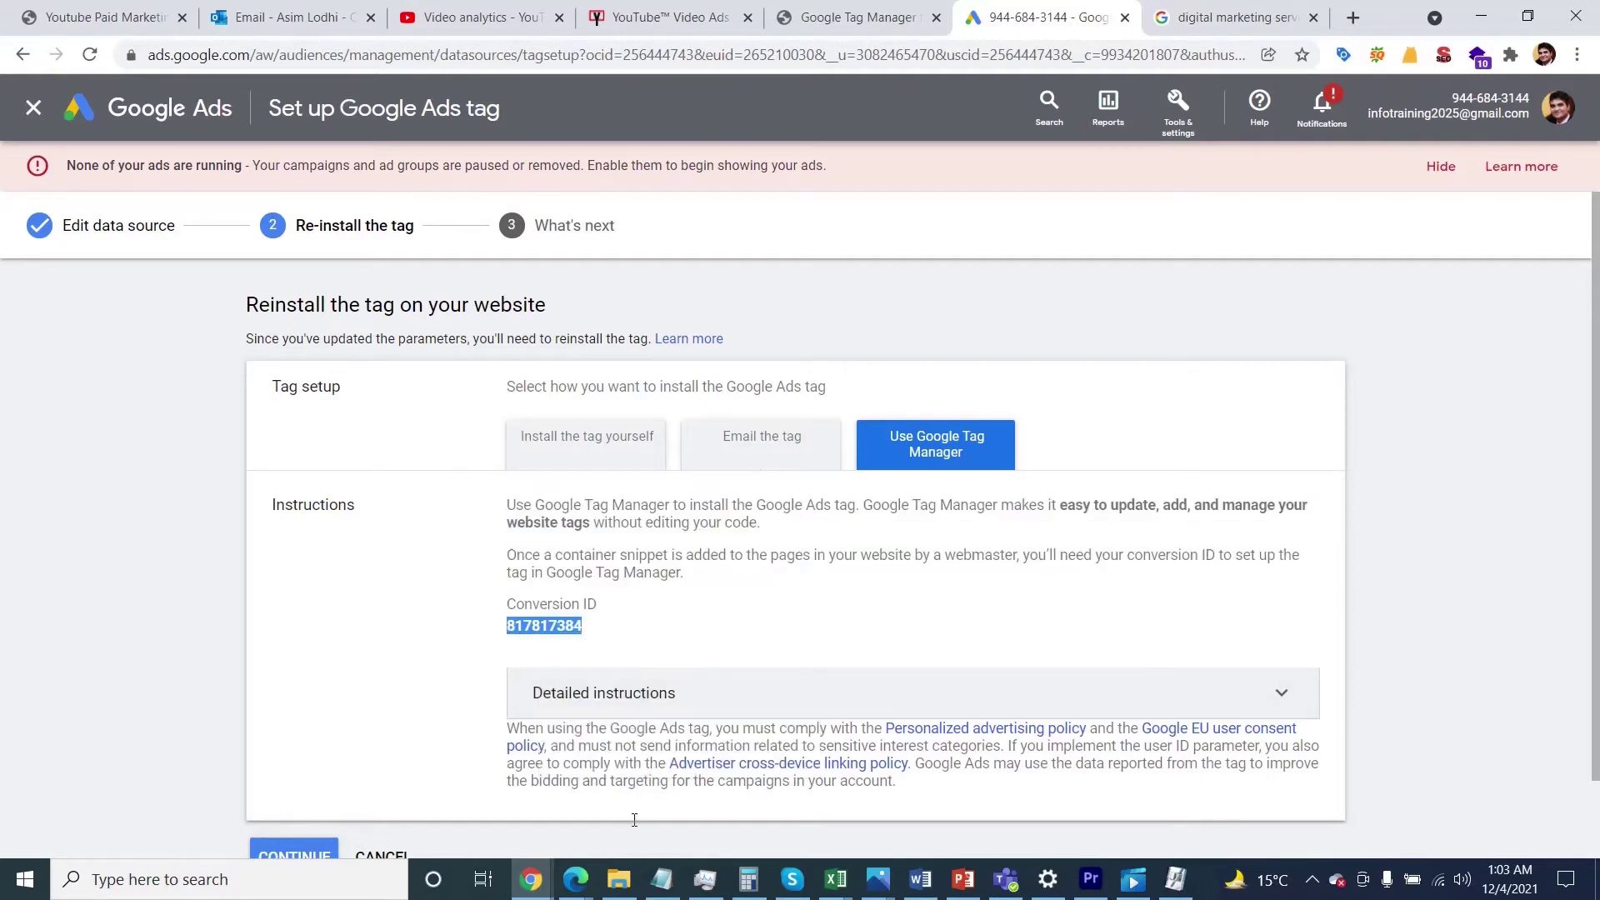
Switch to the Edge Tag Manager window and open the digiskool.pk Tags list.
click(574, 879)
click(423, 784)
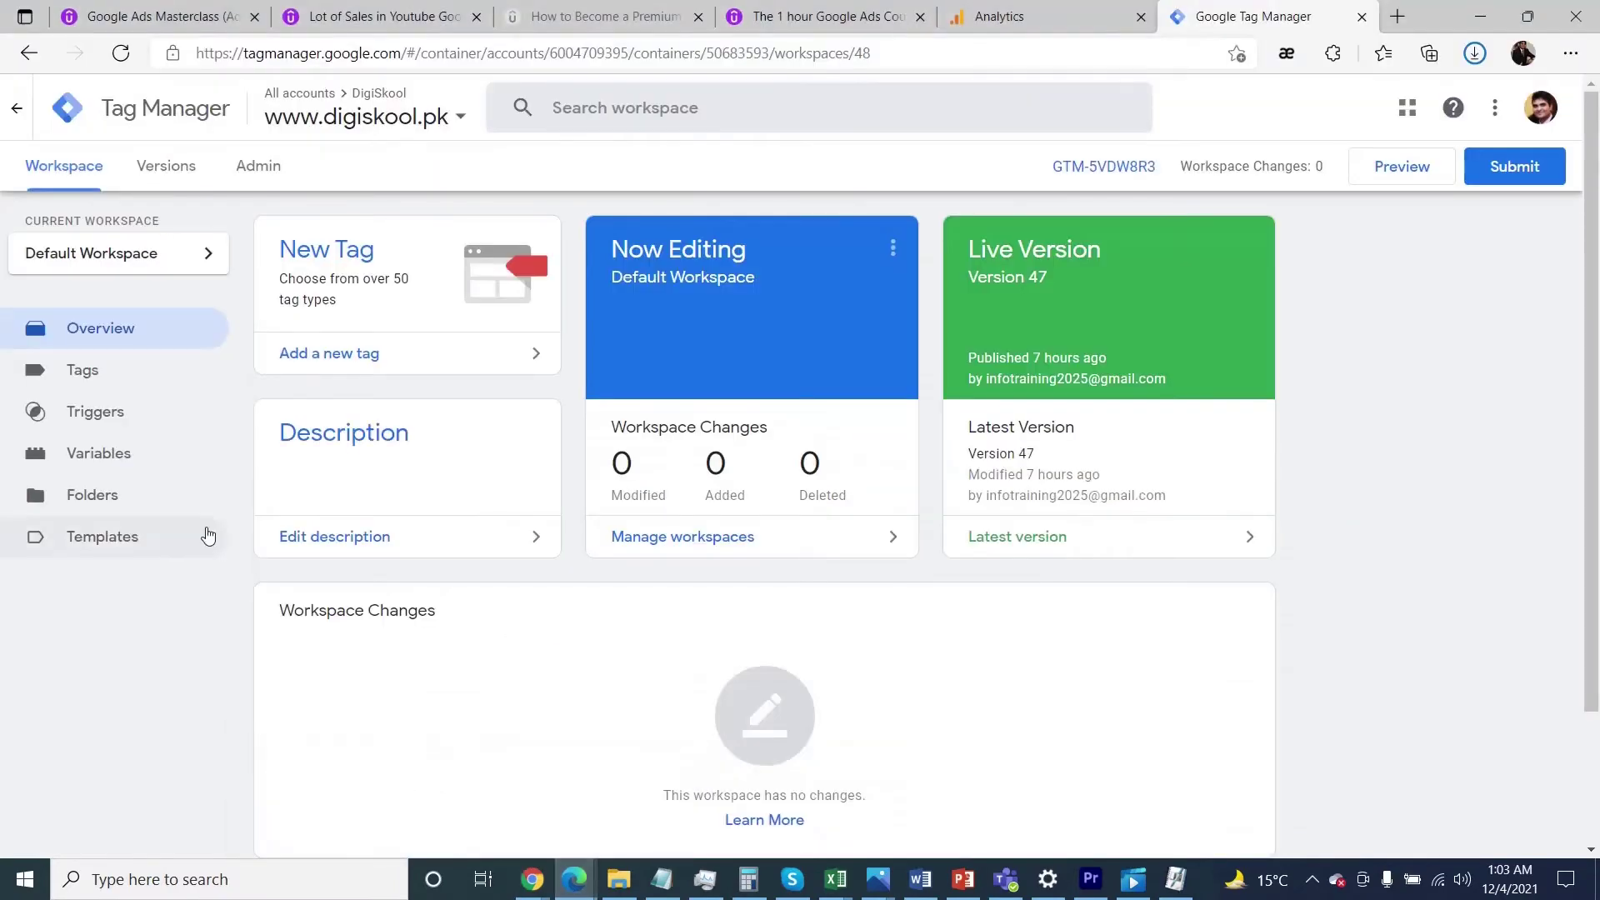
click(91, 376)
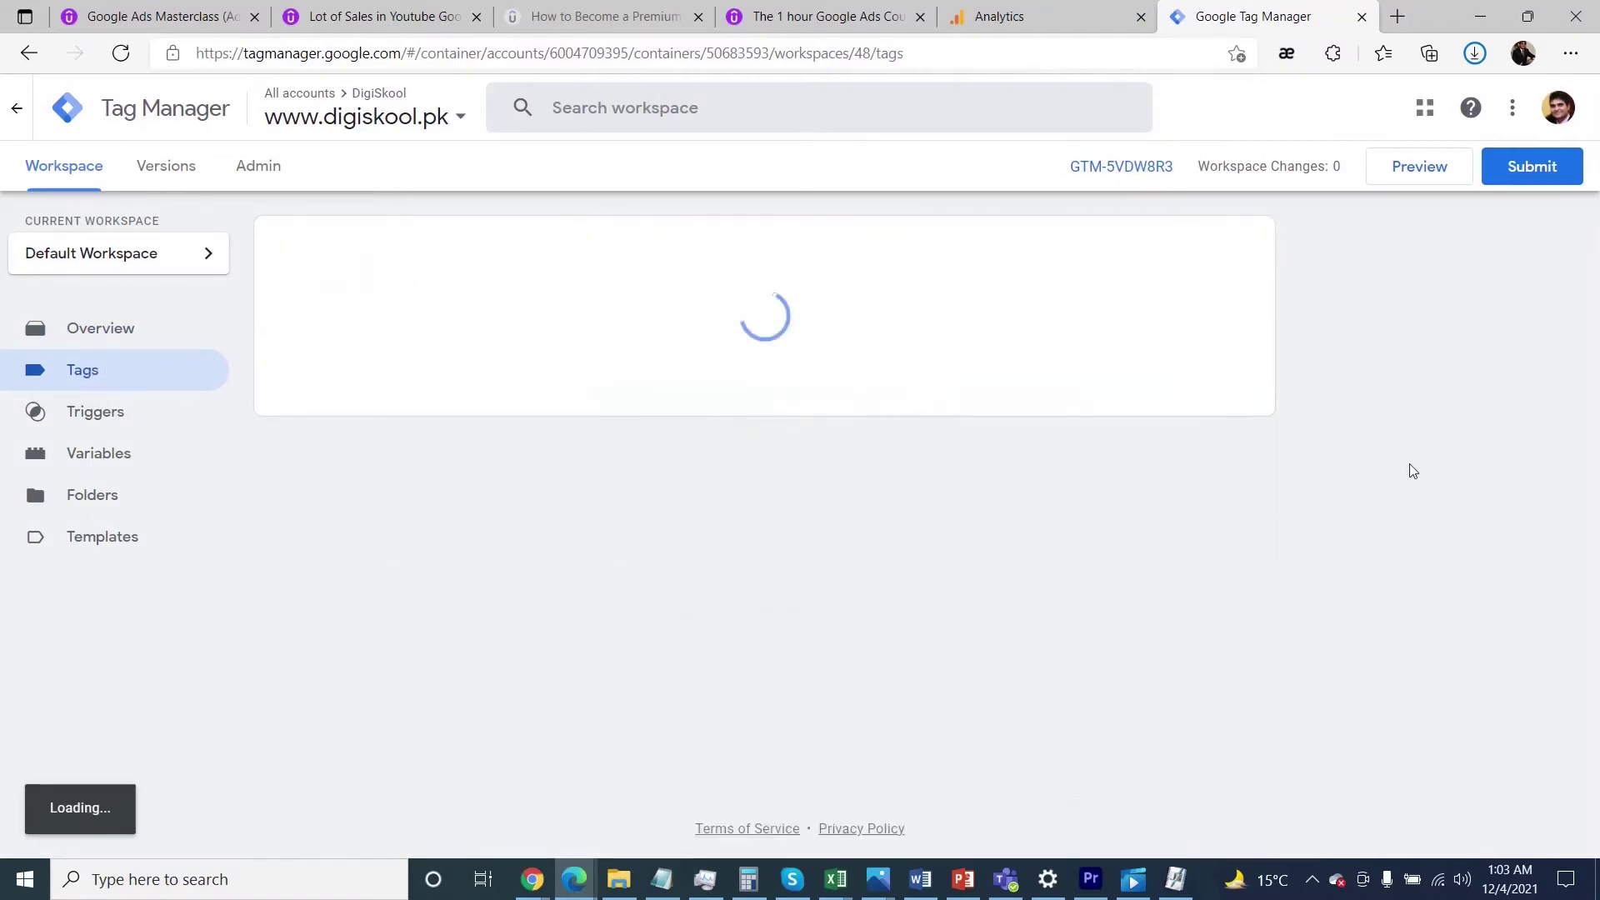
scroll(1454, 454, down, 3)
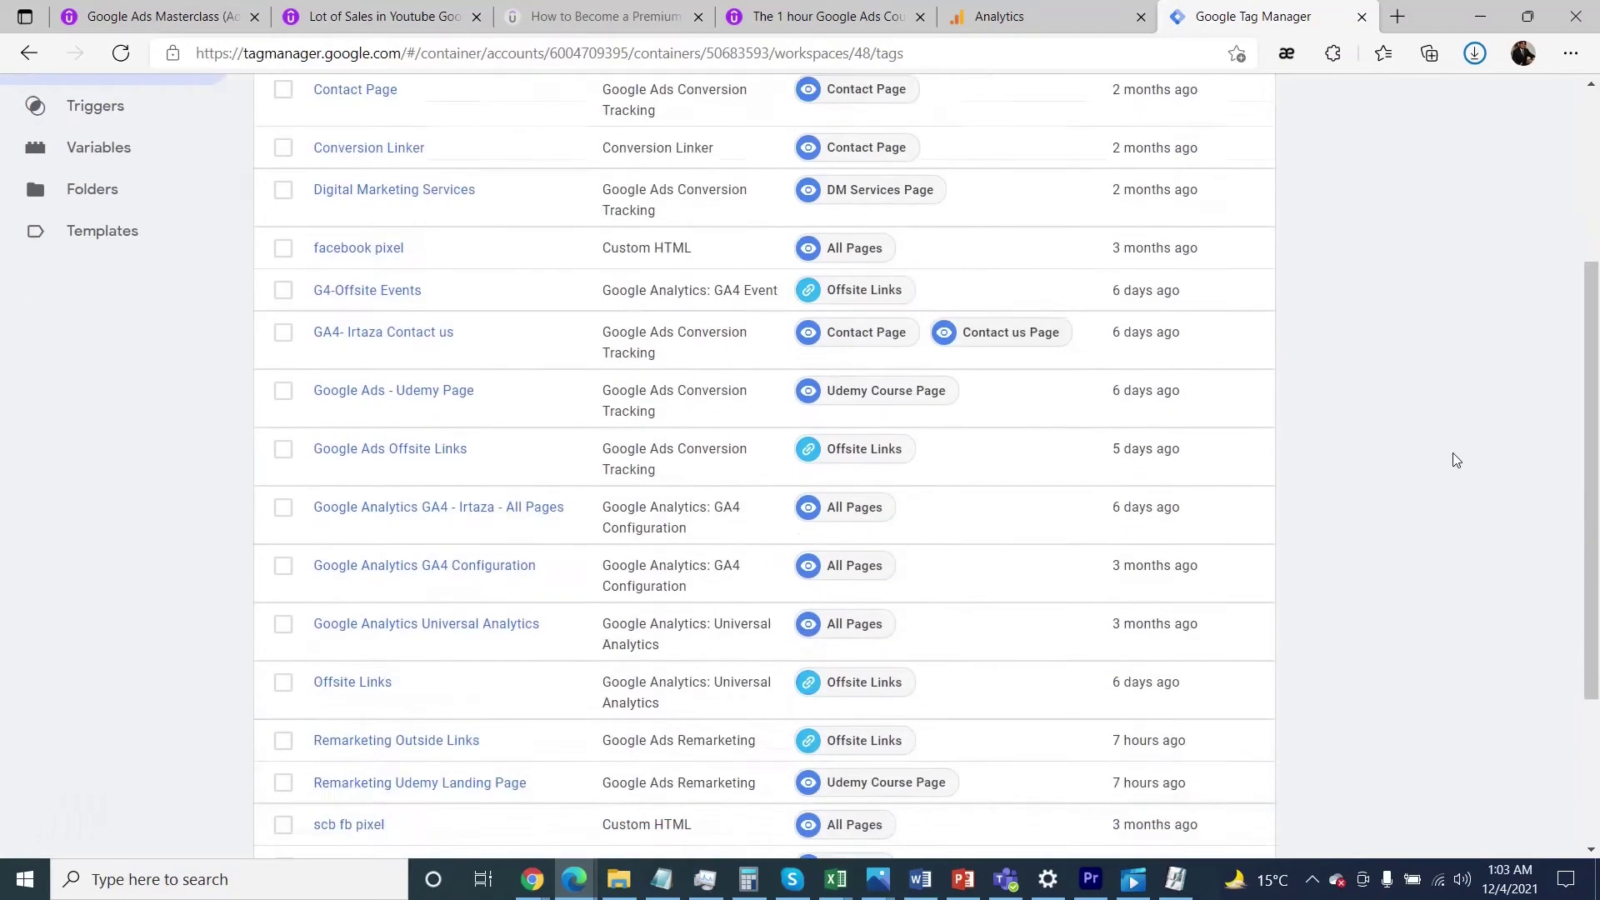
scroll(1458, 465, up, 3)
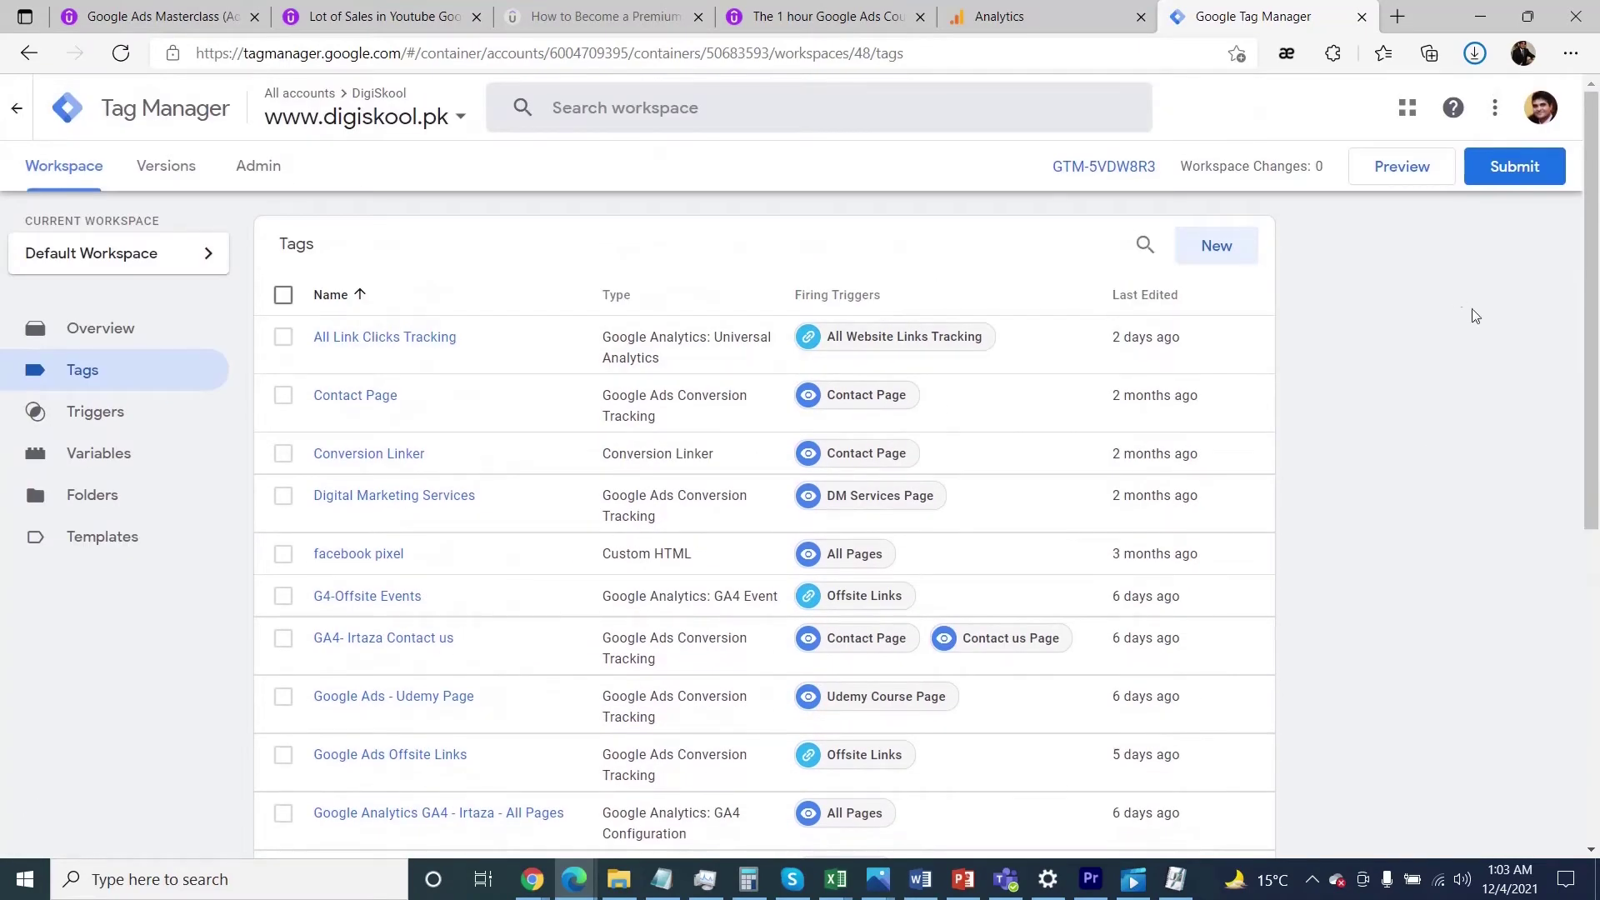
Create a new tag of type Google Ads Remarketing.
click(1218, 248)
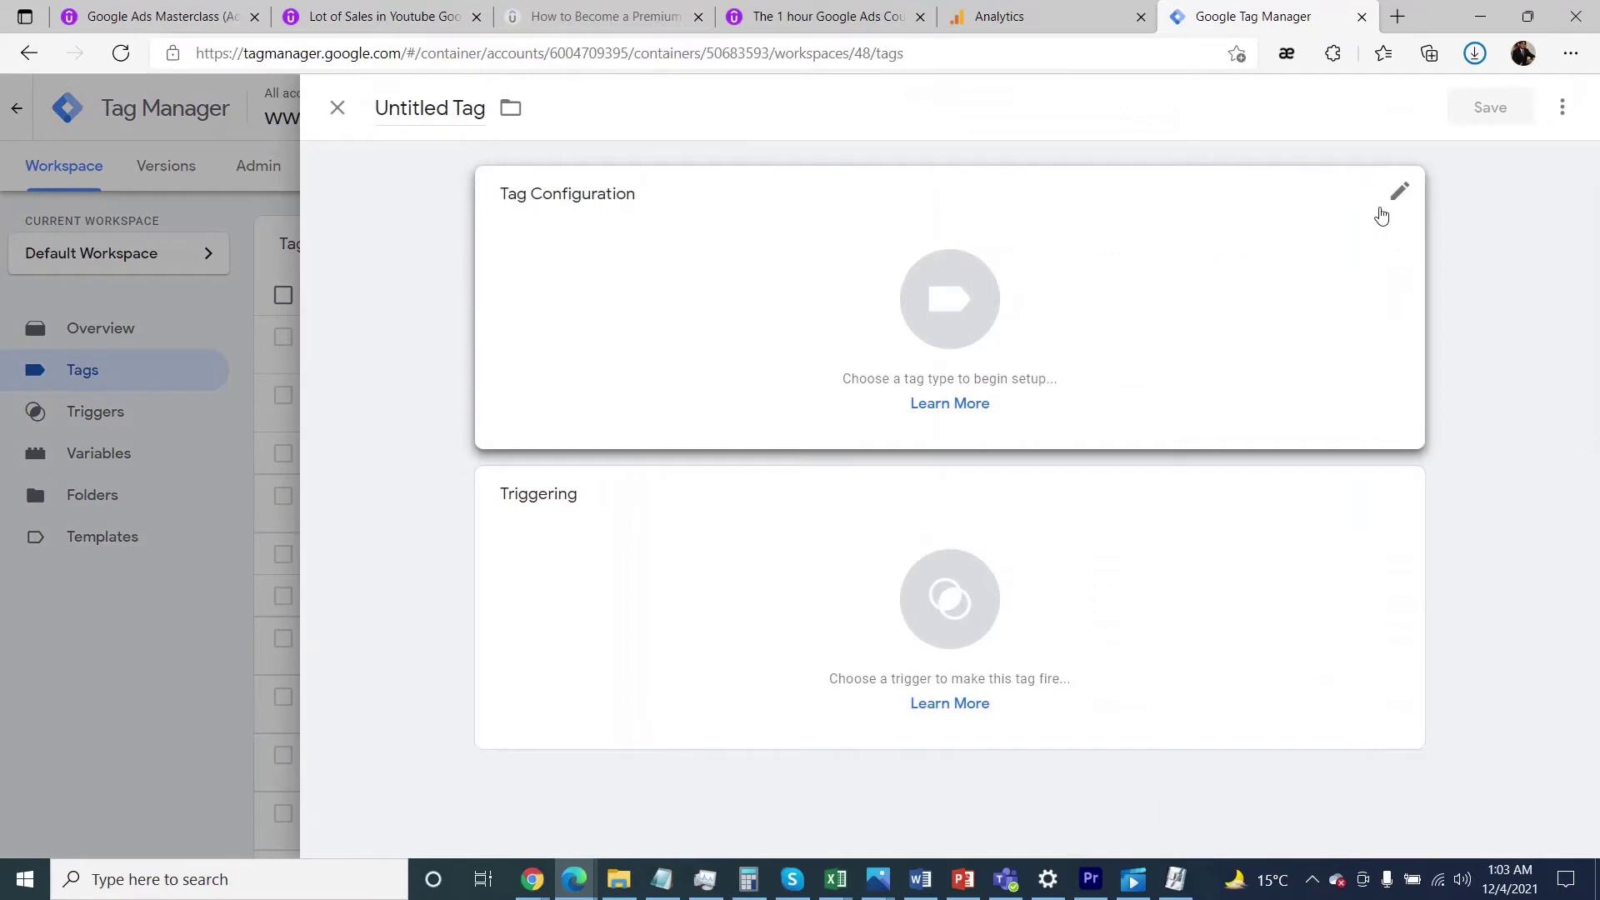
click(1399, 196)
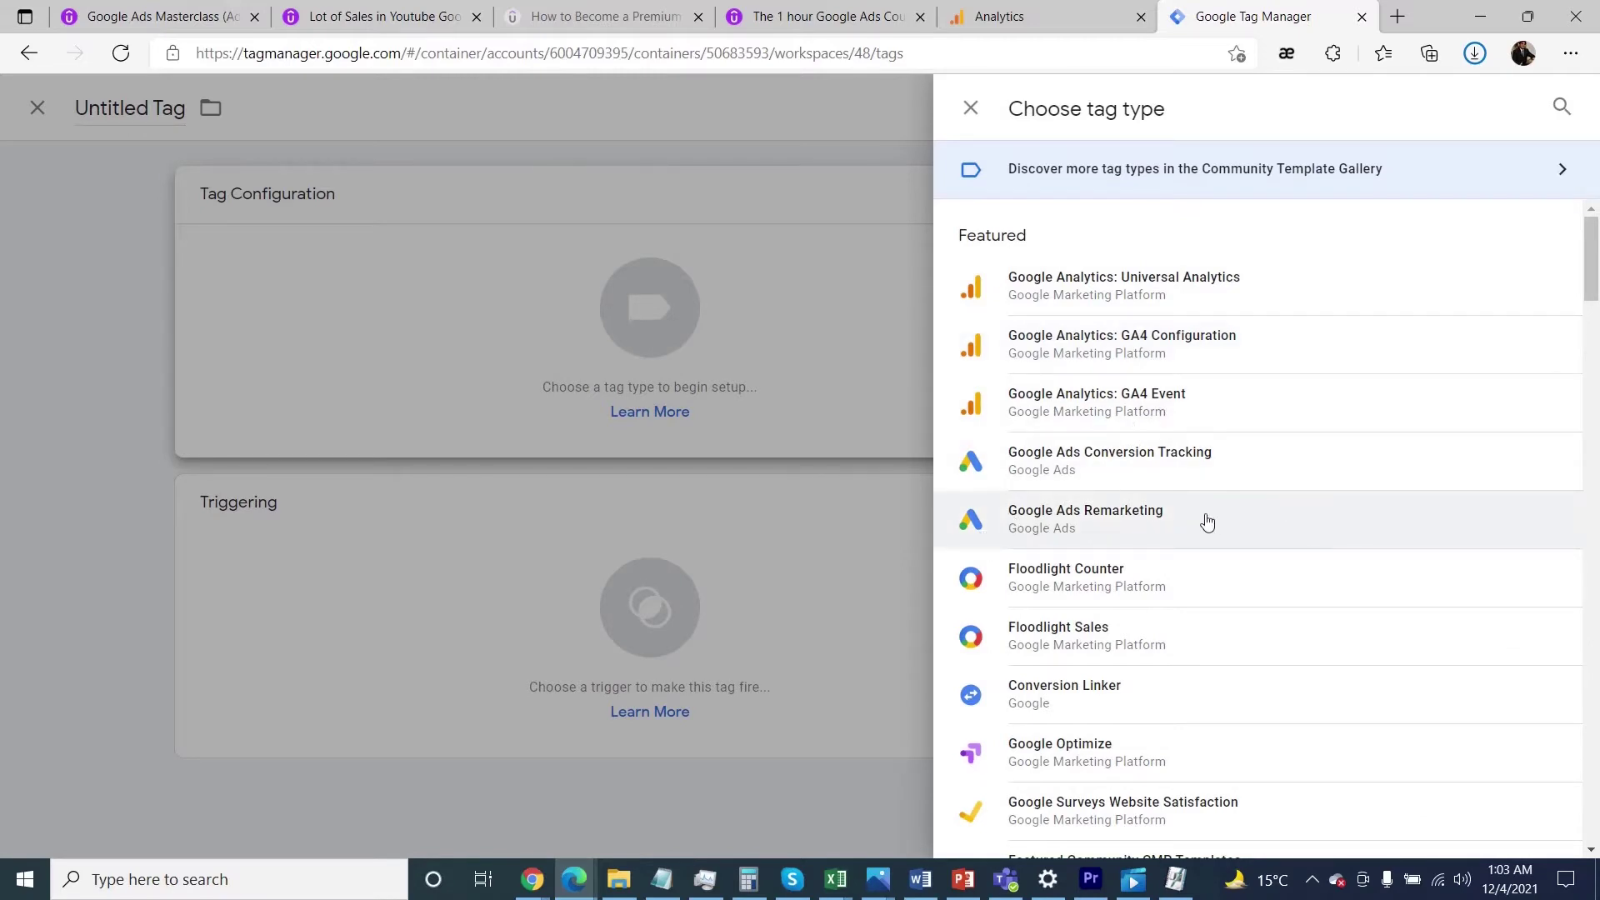
click(1287, 535)
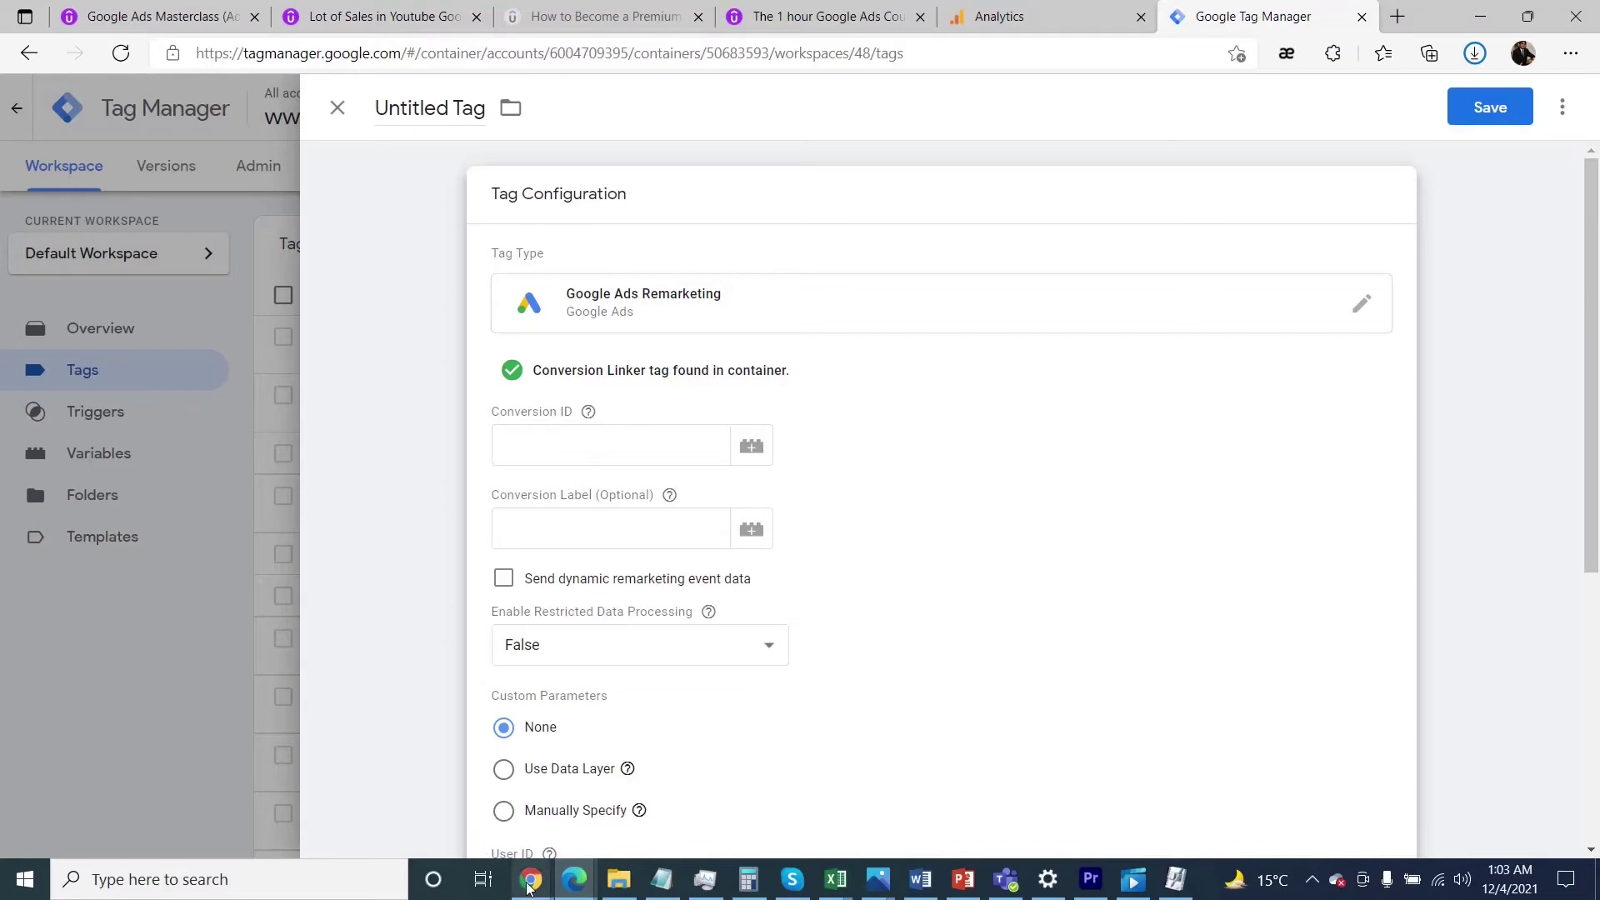
Copy conversion ID 817817384 from Google Ads and paste it into the tag's Conversion ID field.
mouse_move(530, 883)
click(433, 741)
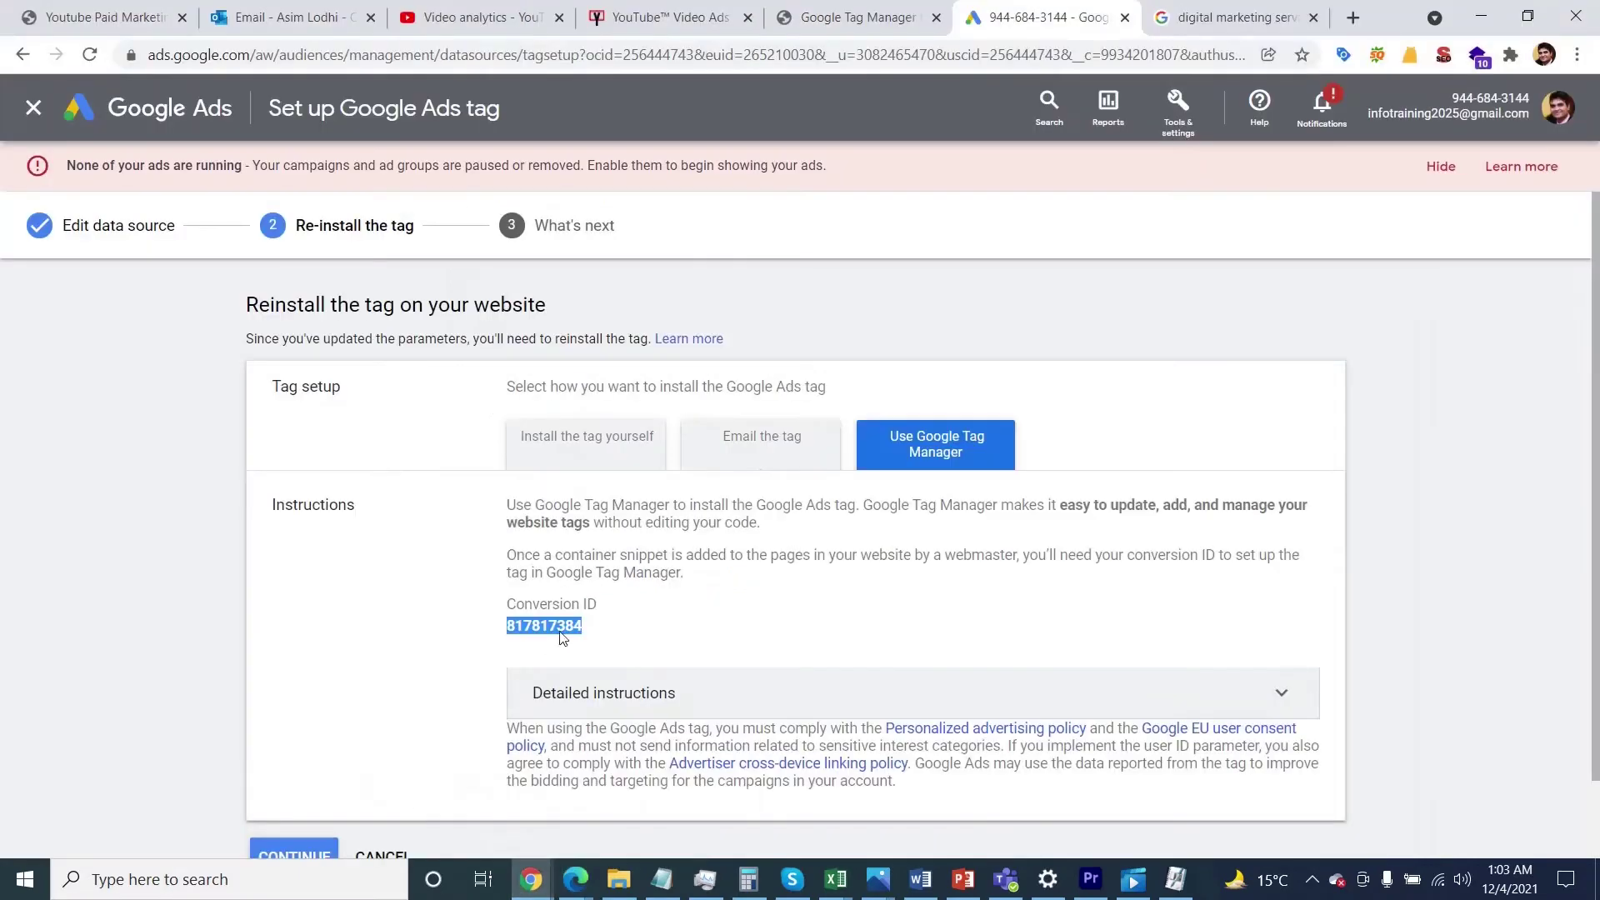
drag(602, 631, 506, 626)
right_click(527, 627)
click(561, 642)
click(575, 877)
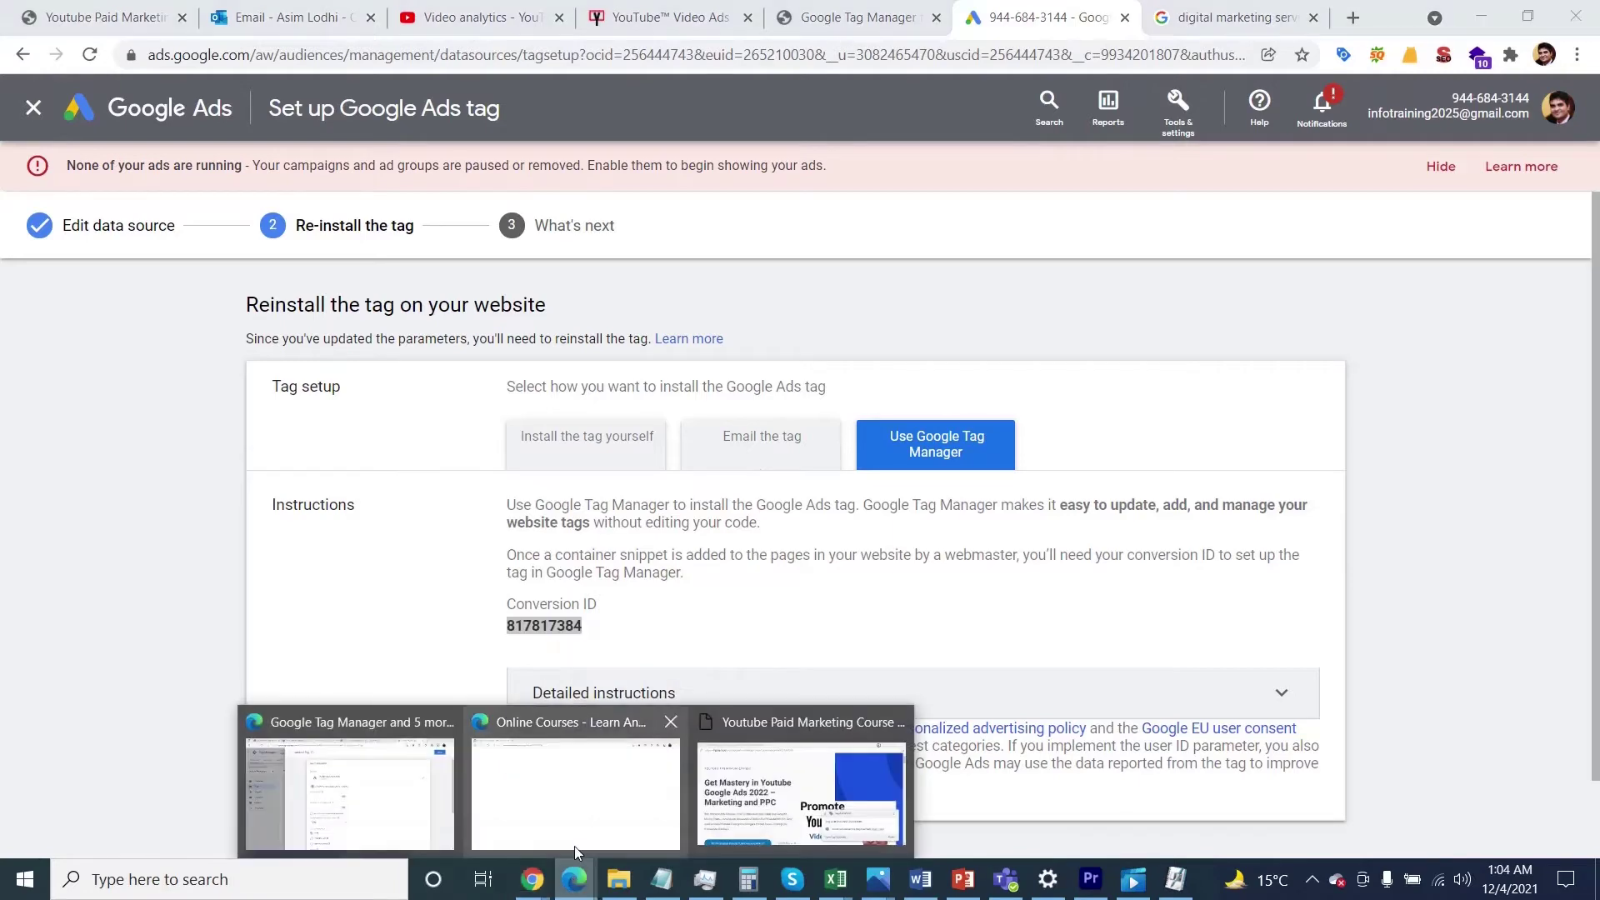
click(462, 784)
click(519, 446)
right_click(519, 446)
click(584, 476)
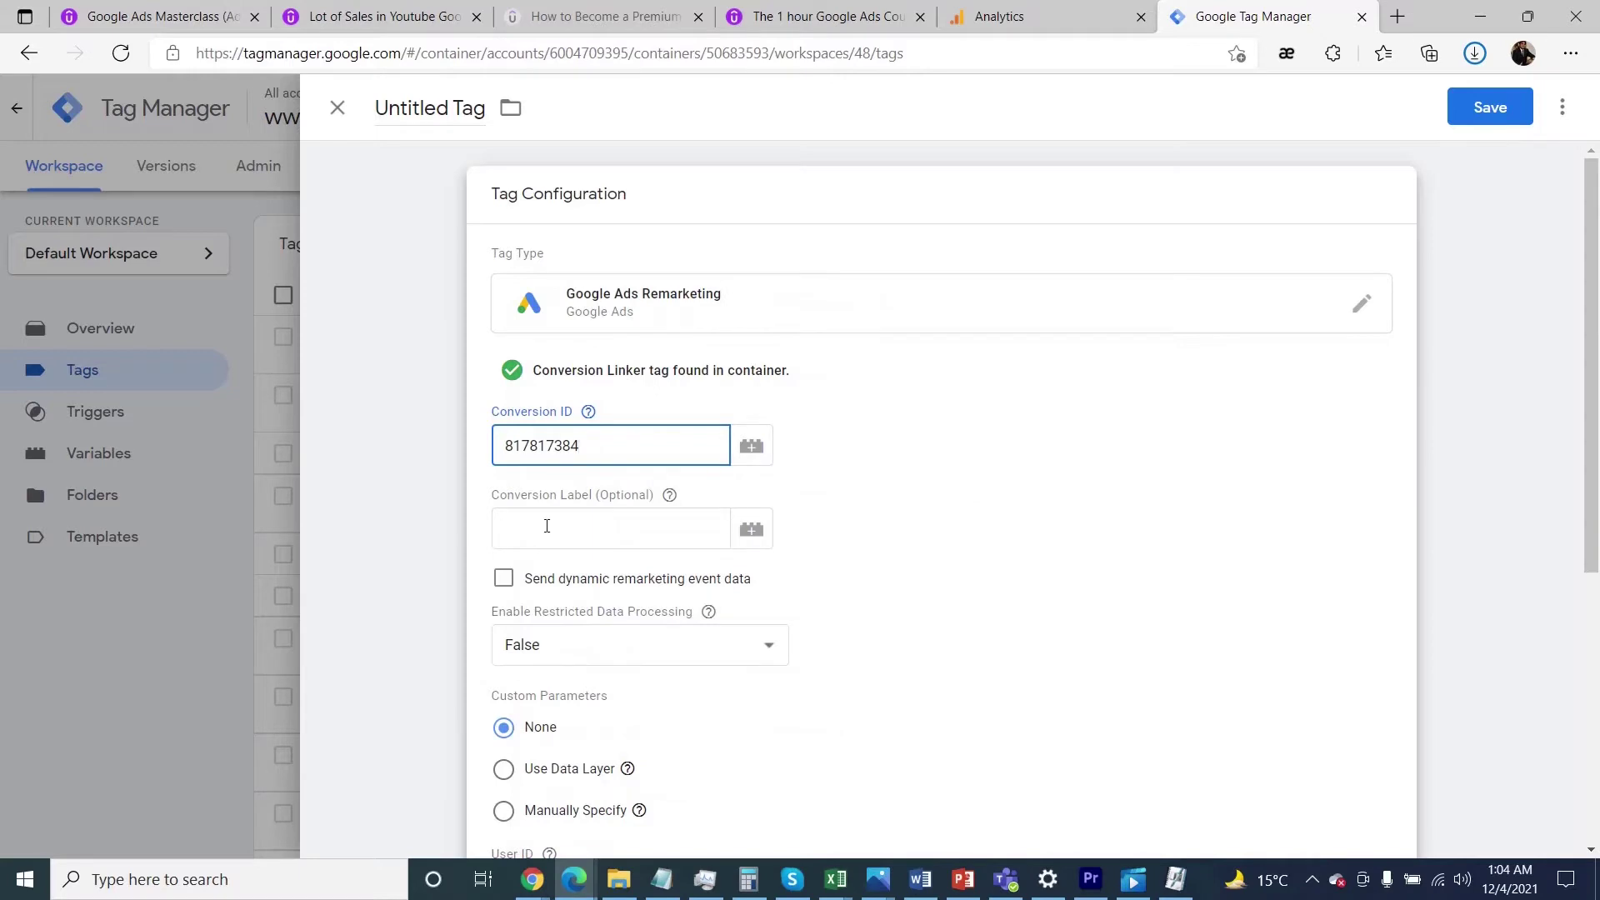
scroll(1151, 511, down, 5)
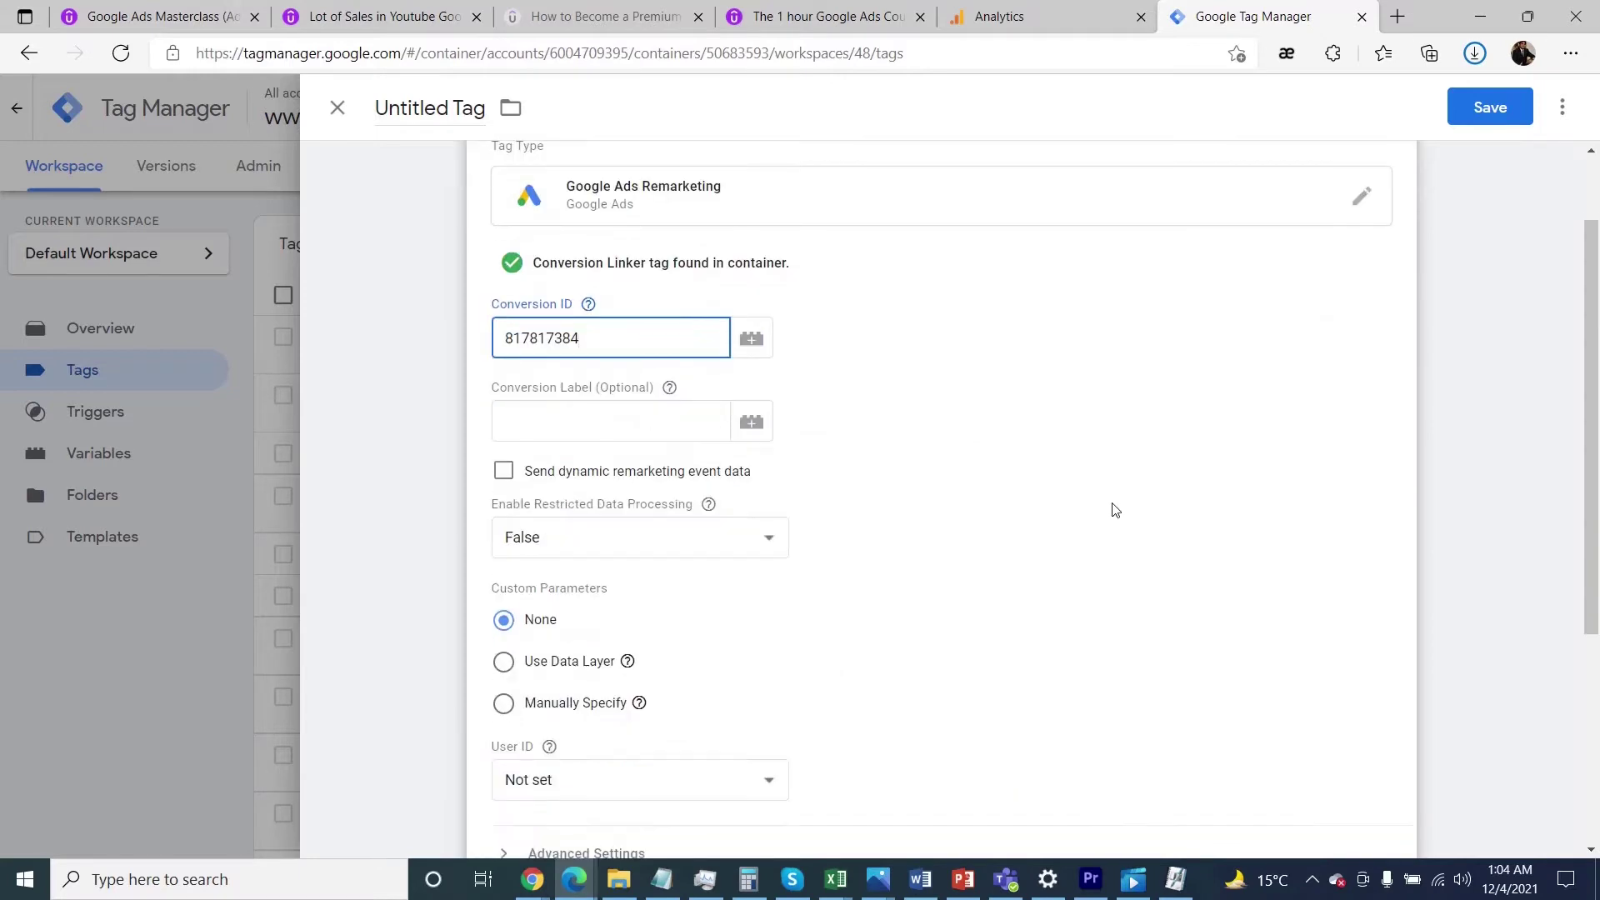
scroll(1114, 511, up, 4)
scroll(1114, 510, down, 4)
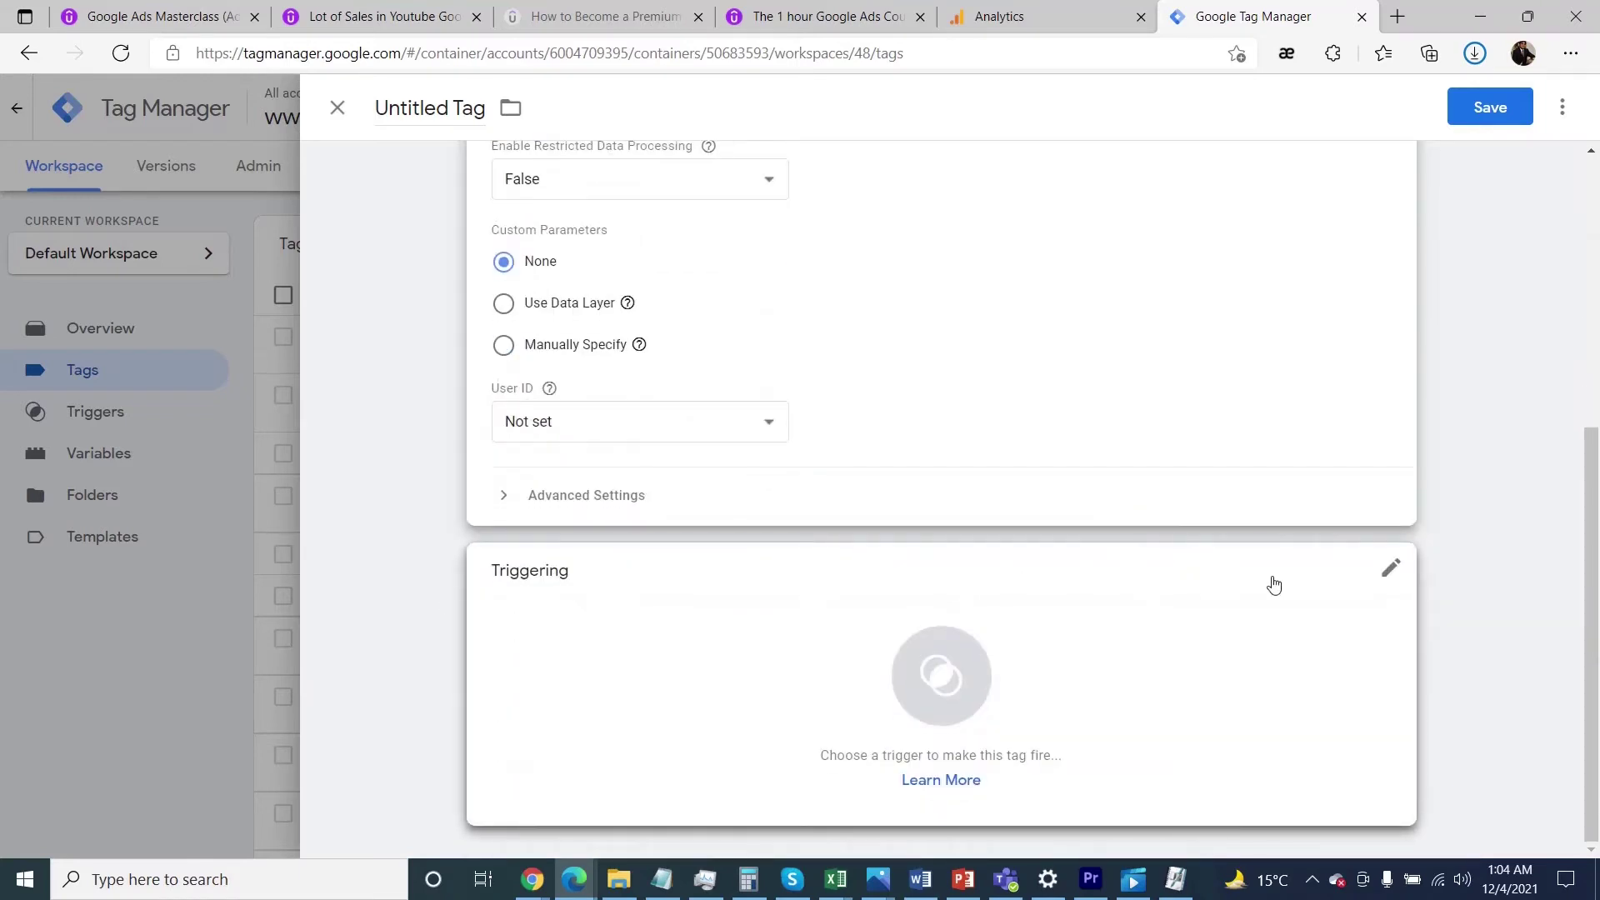
Set the tag's trigger to All Pages and rename it 'Remarketing All Pages'.
click(1391, 571)
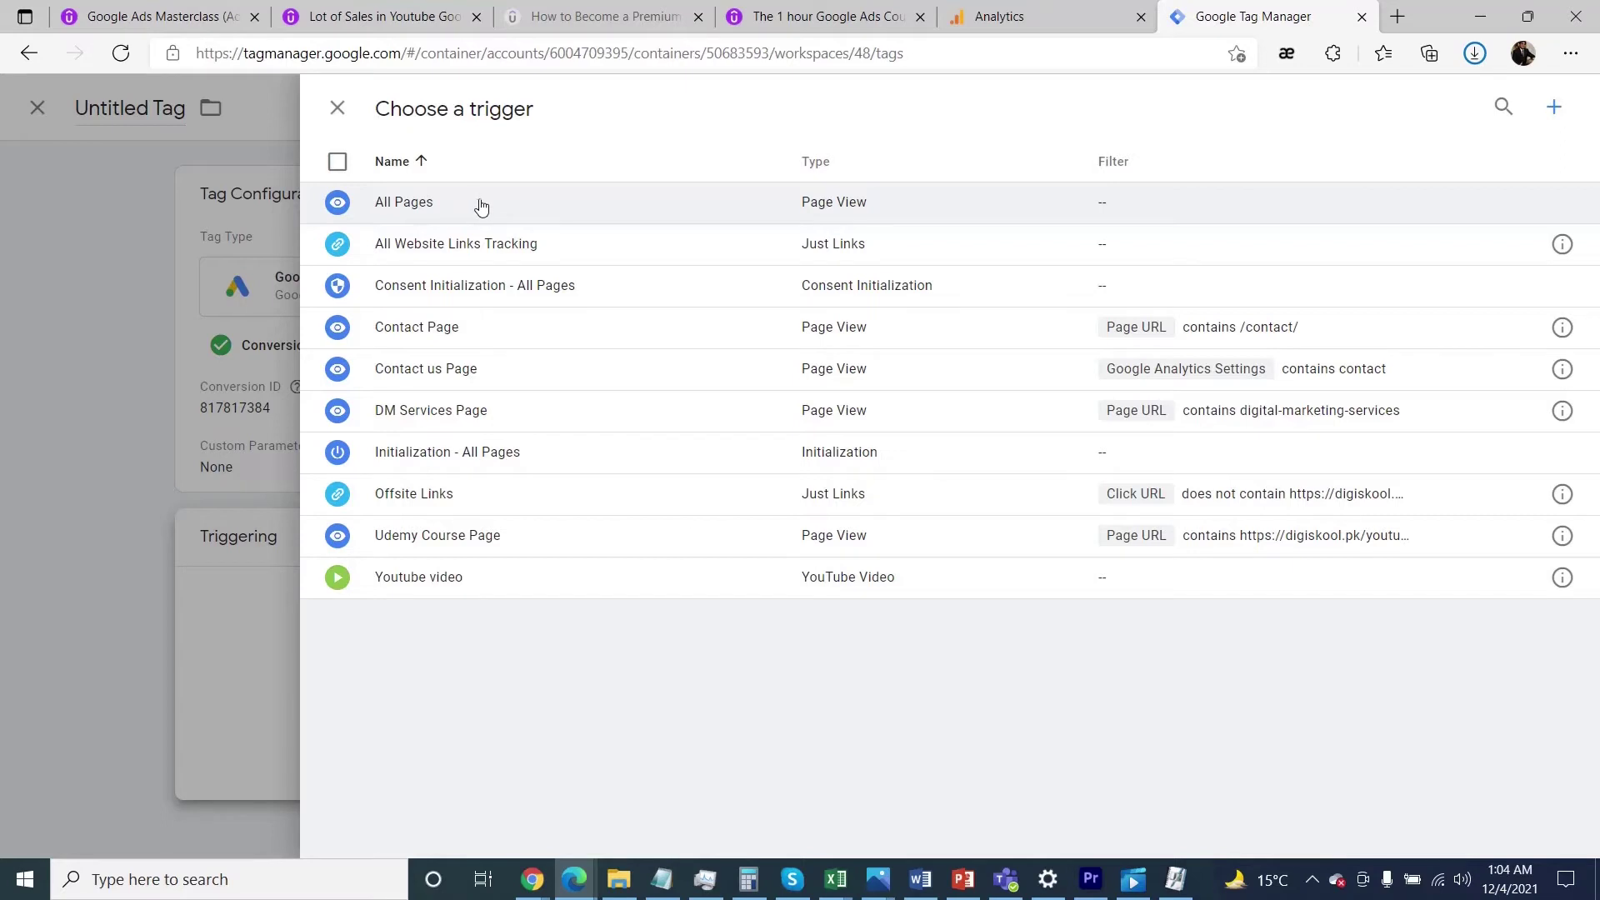
click(538, 212)
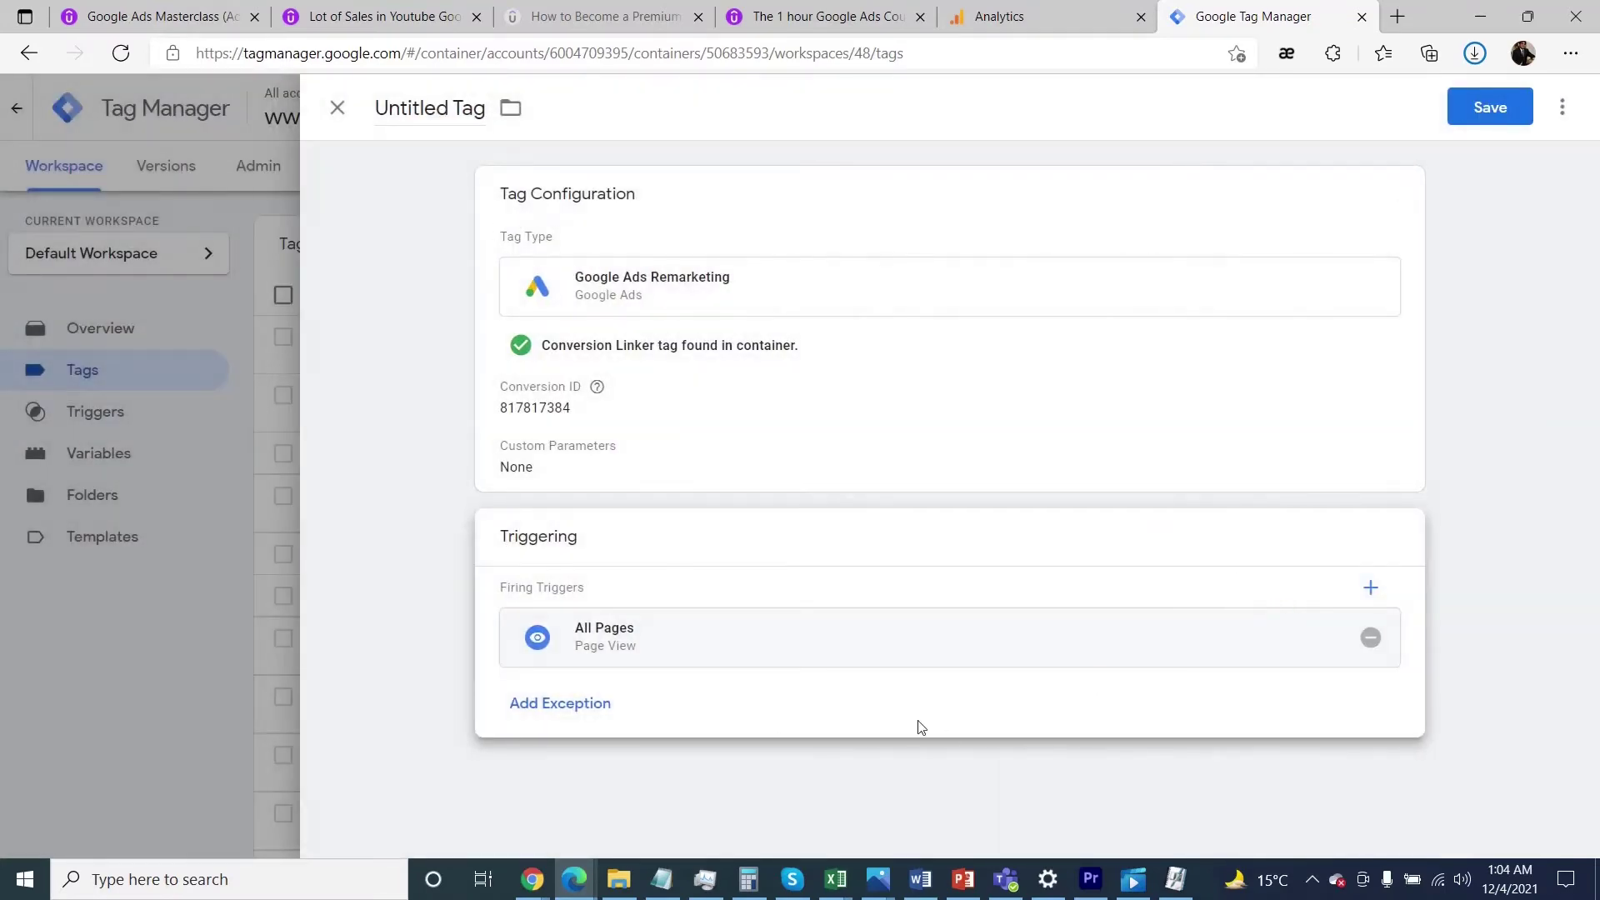
click(474, 104)
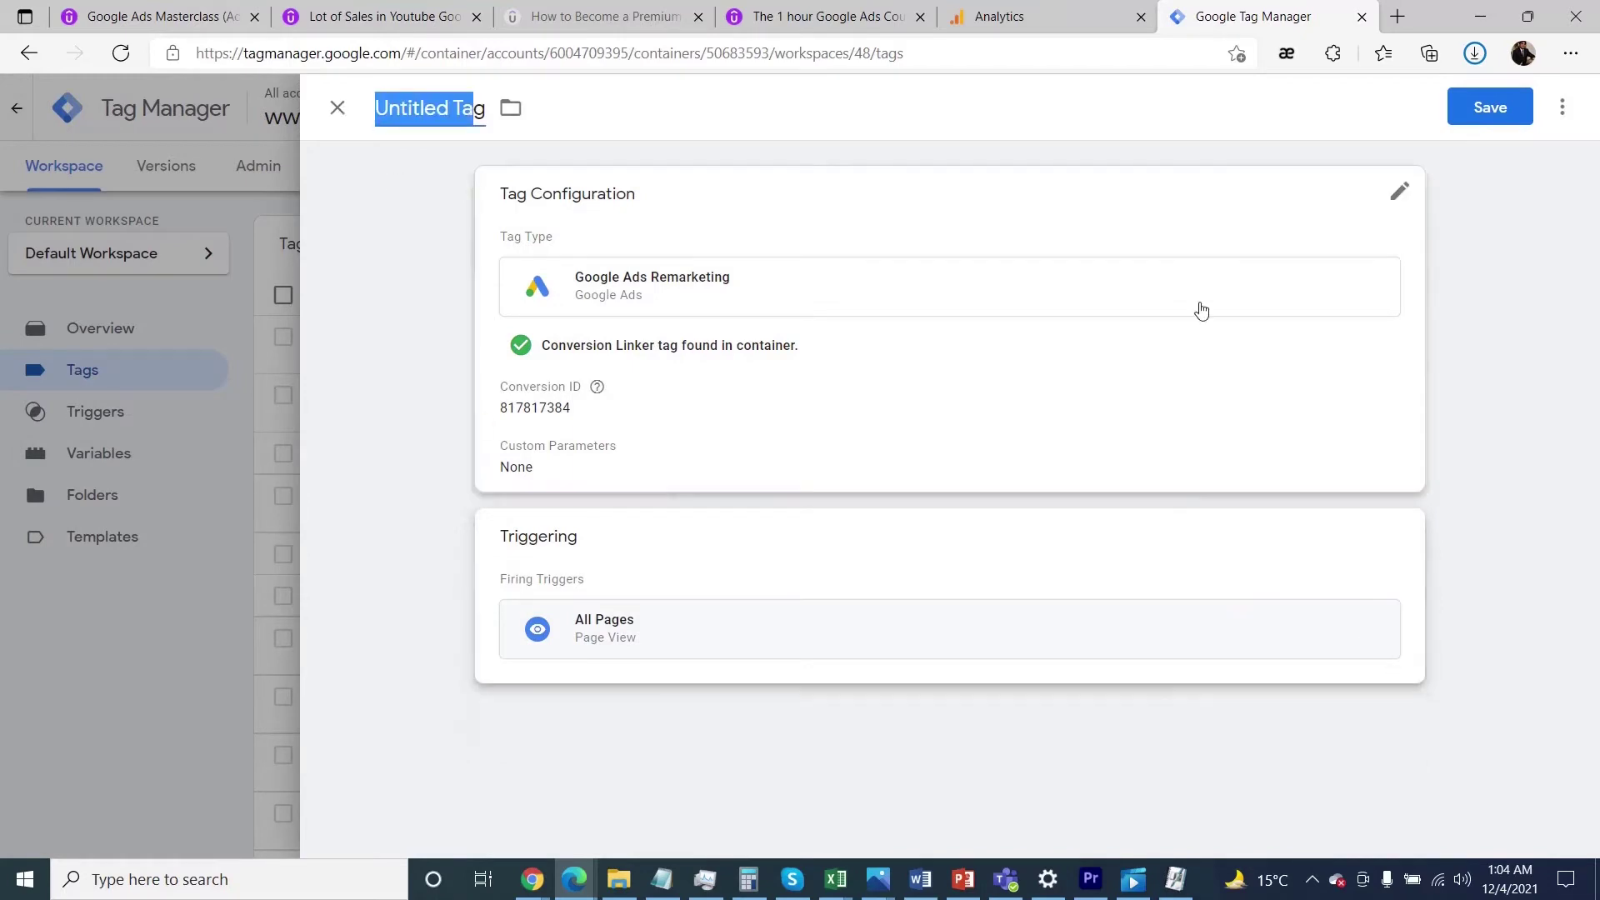
key(BackSpace)
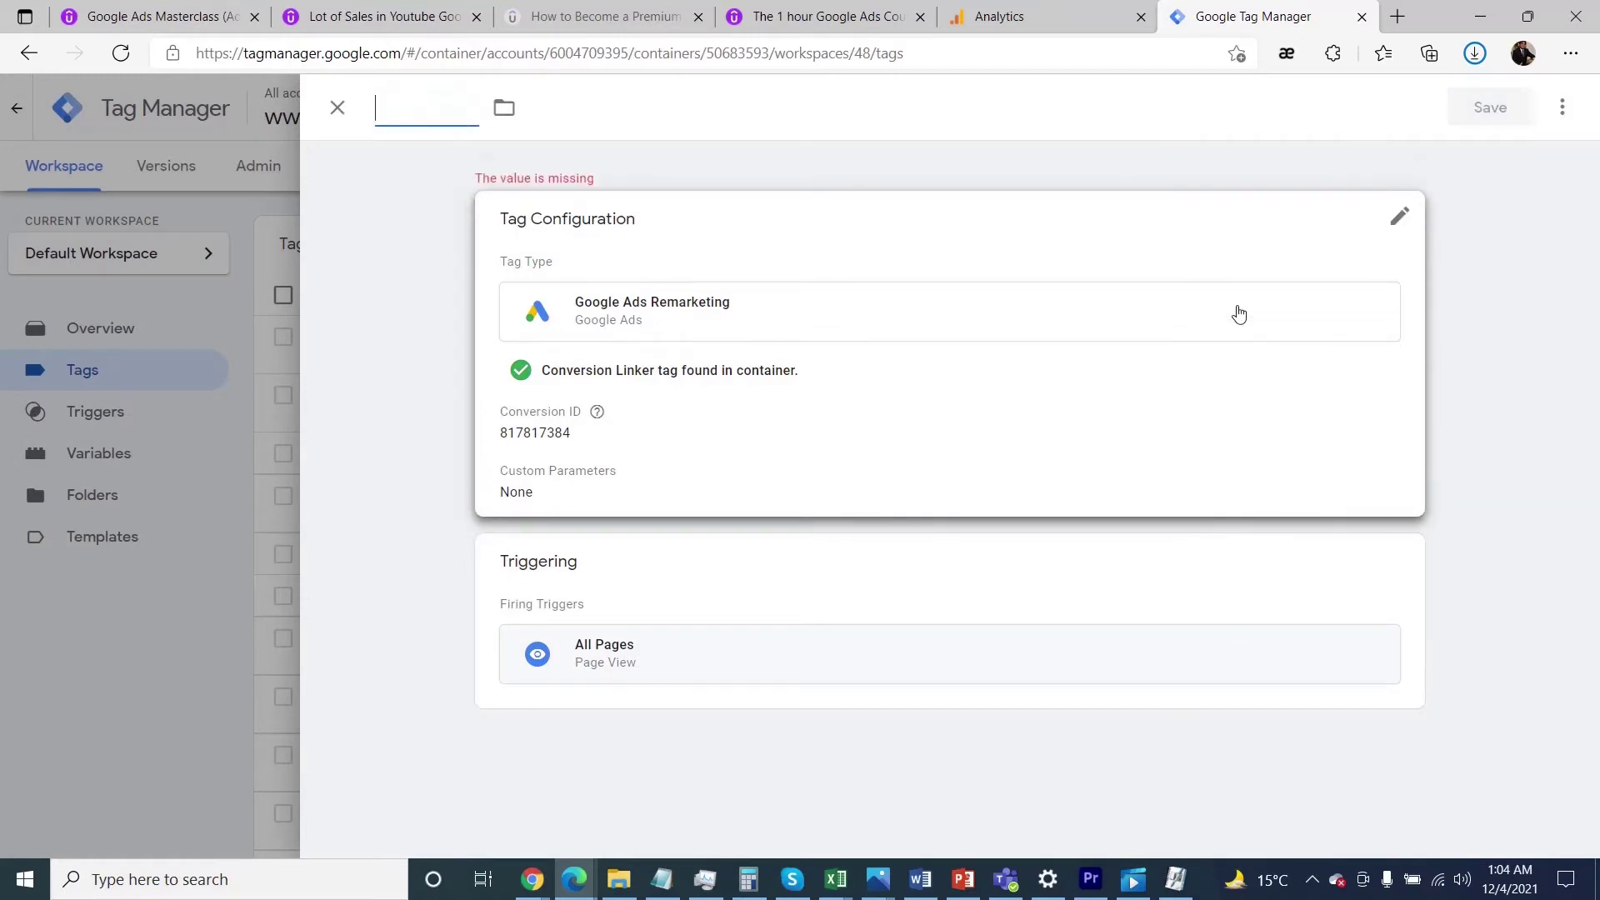
text(Remarketing)
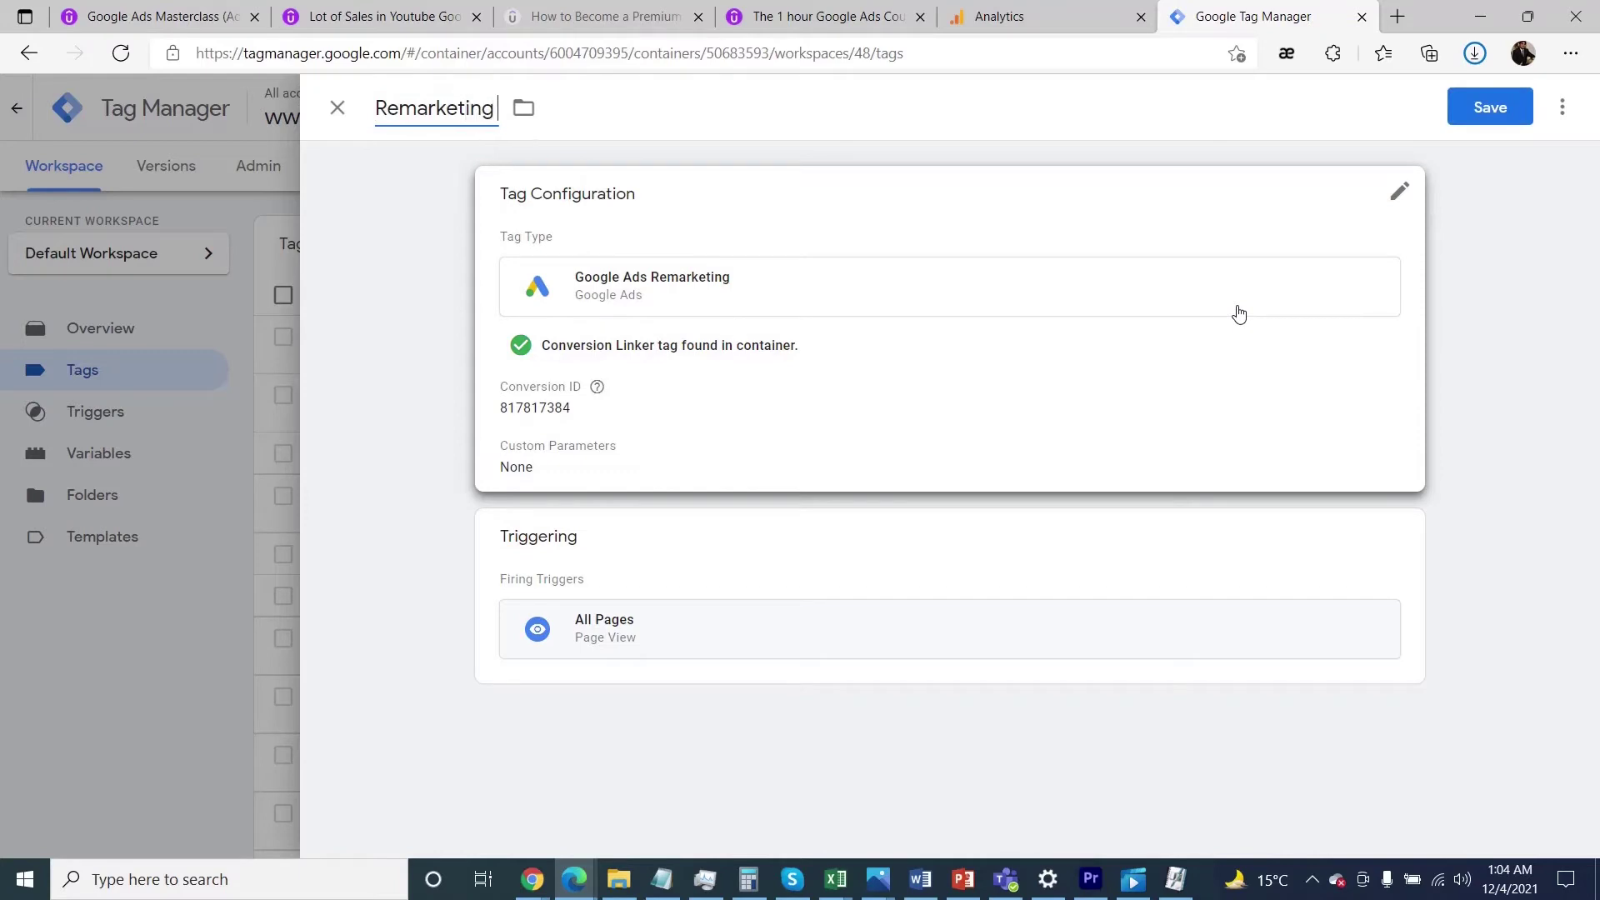
text( All Pages)
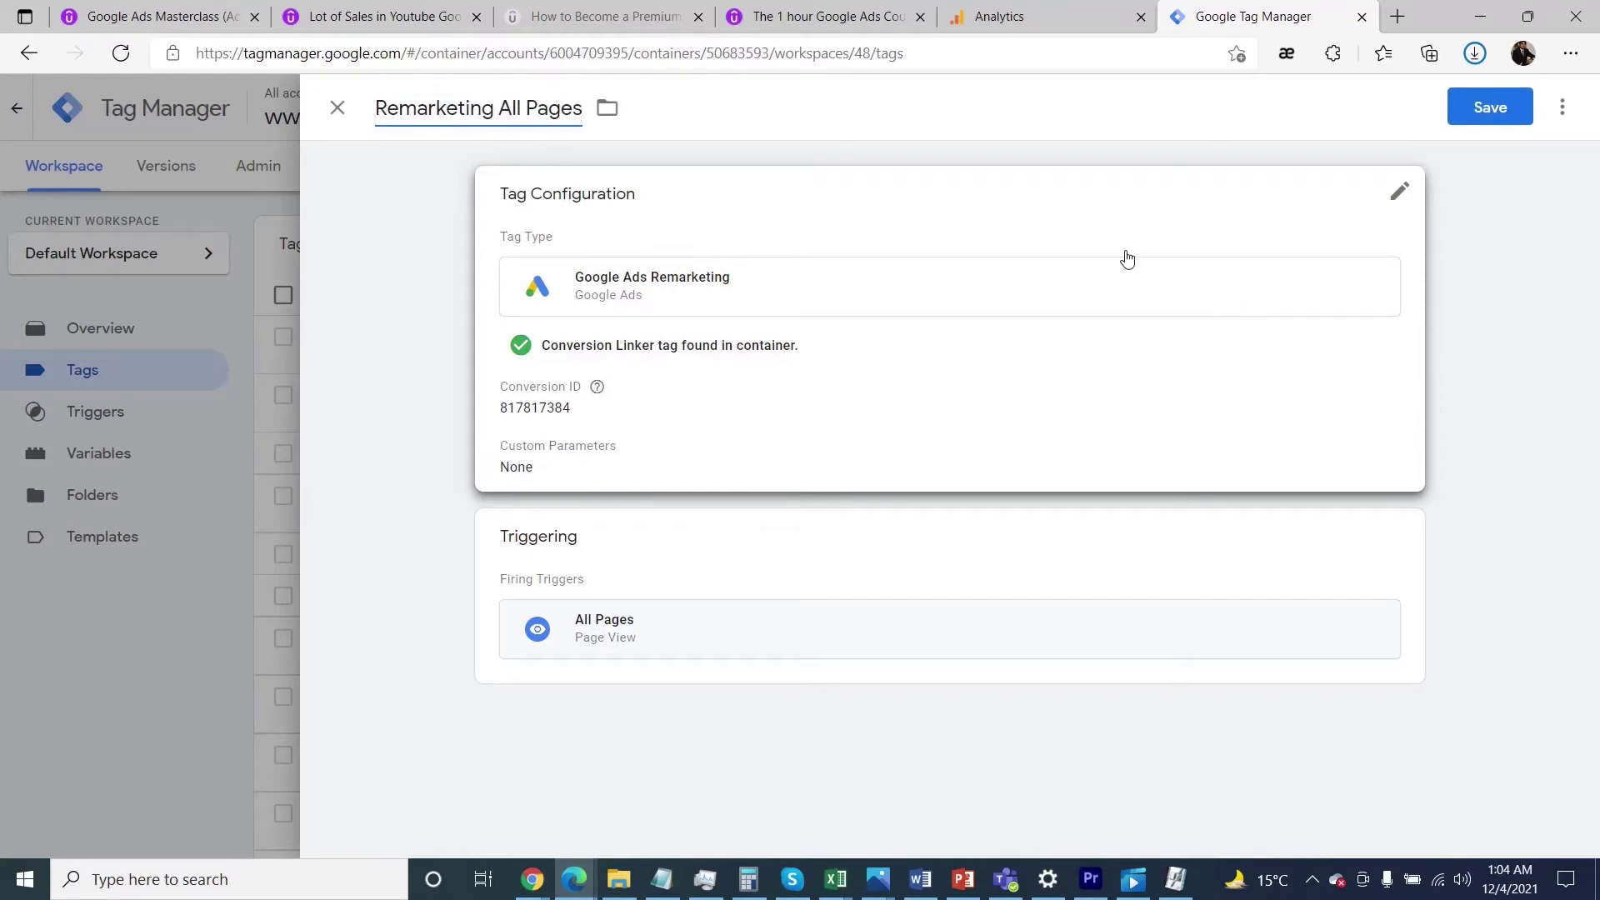
Replace the All Pages trigger with the Contact Page trigger.
click(1404, 540)
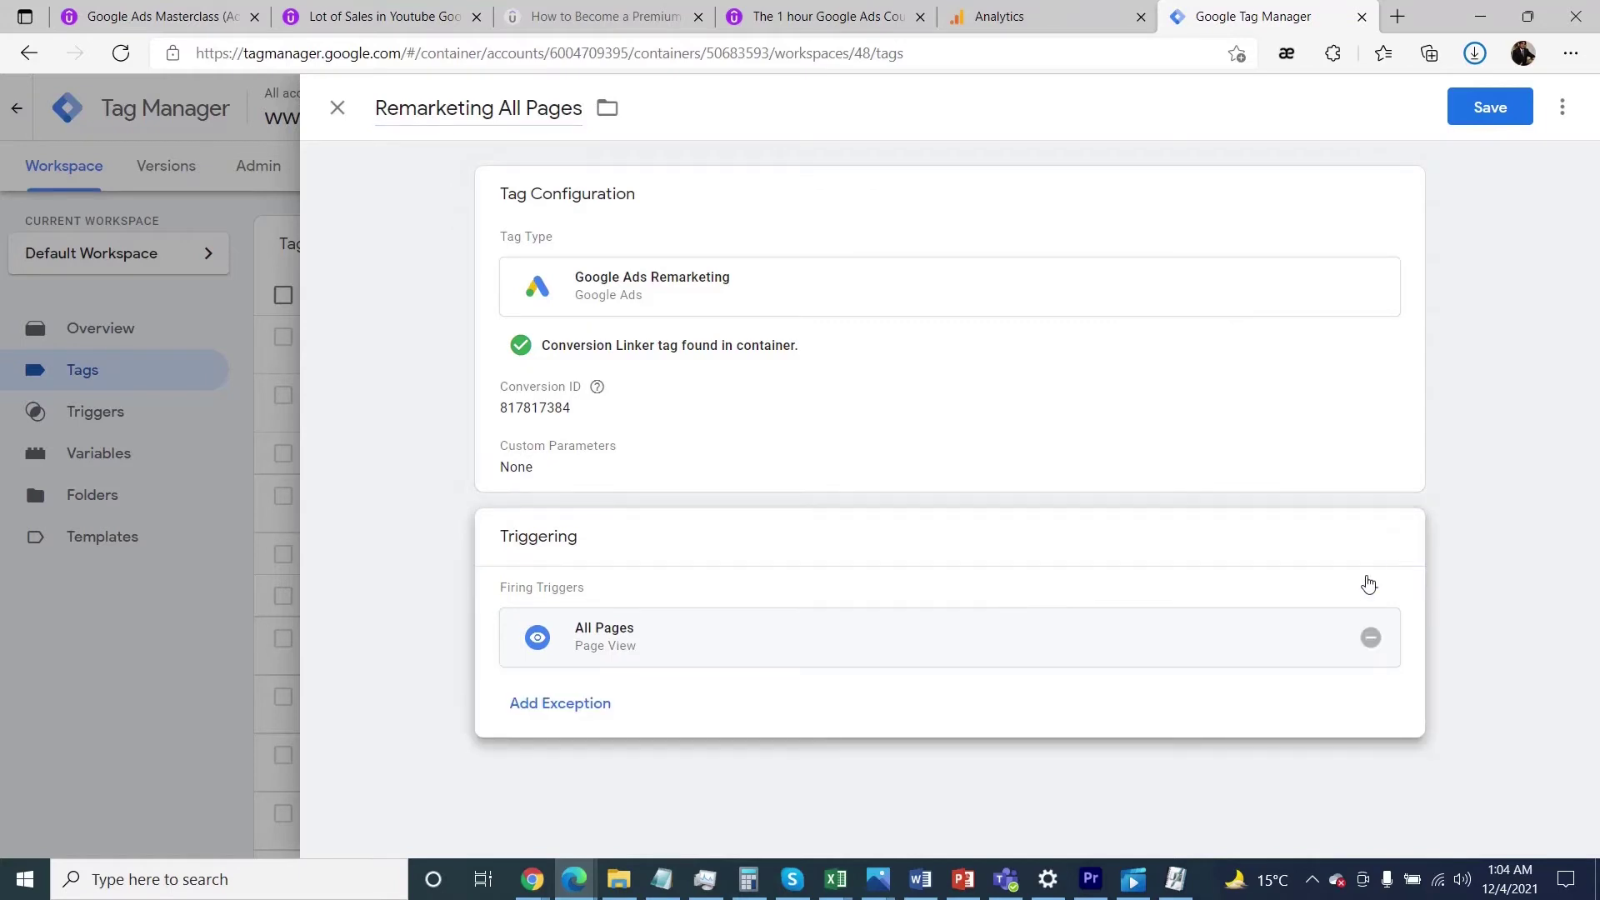
click(1371, 637)
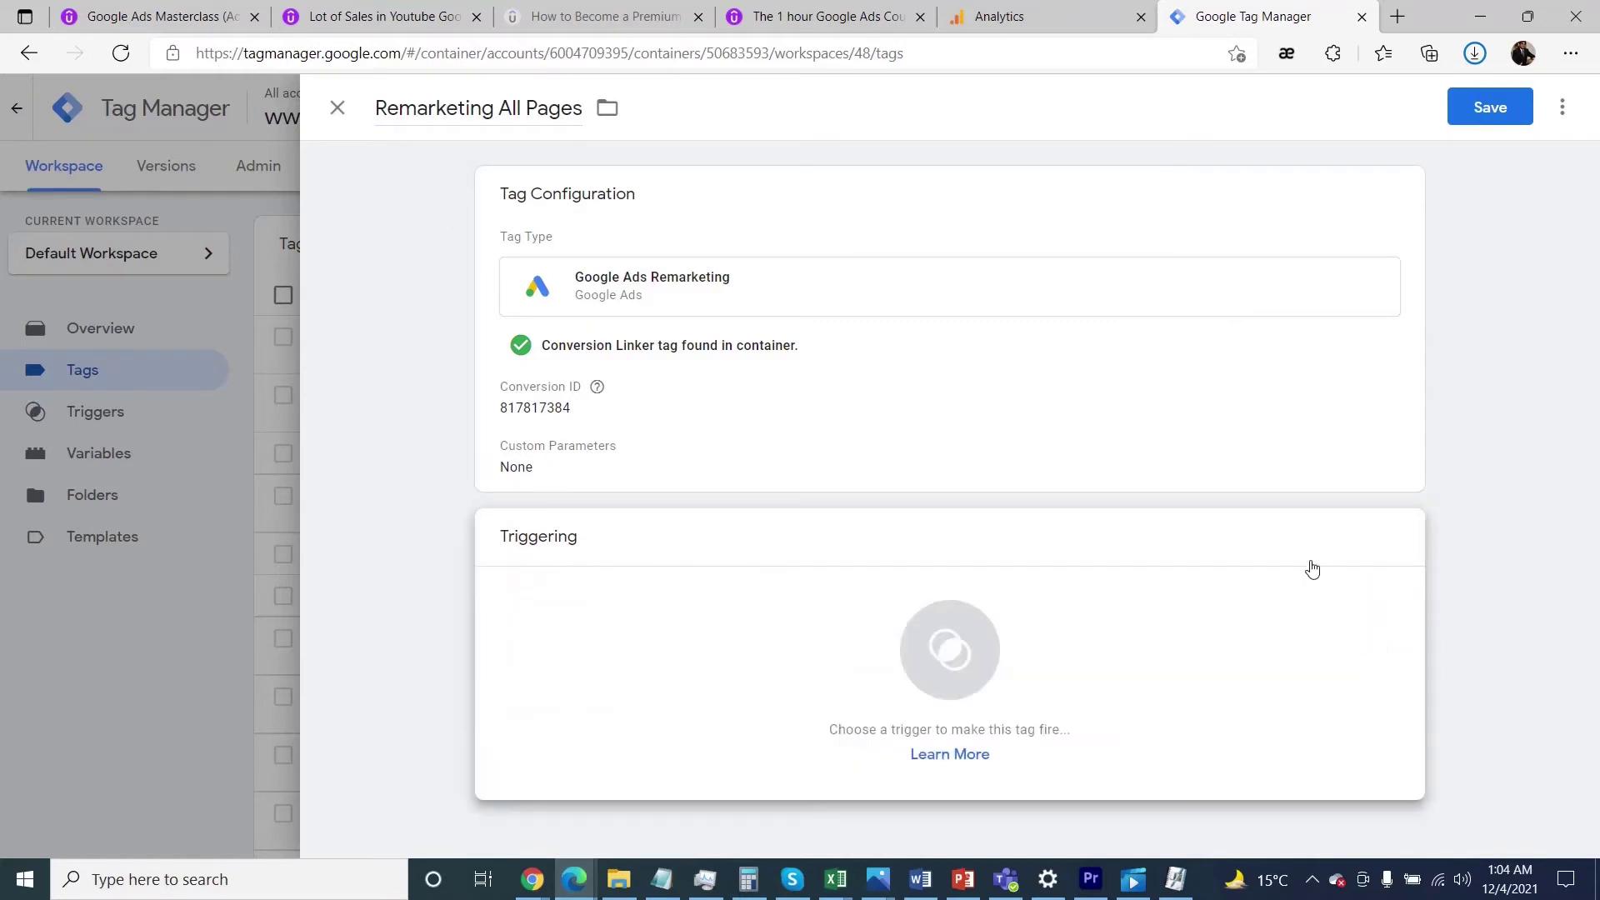
click(1393, 540)
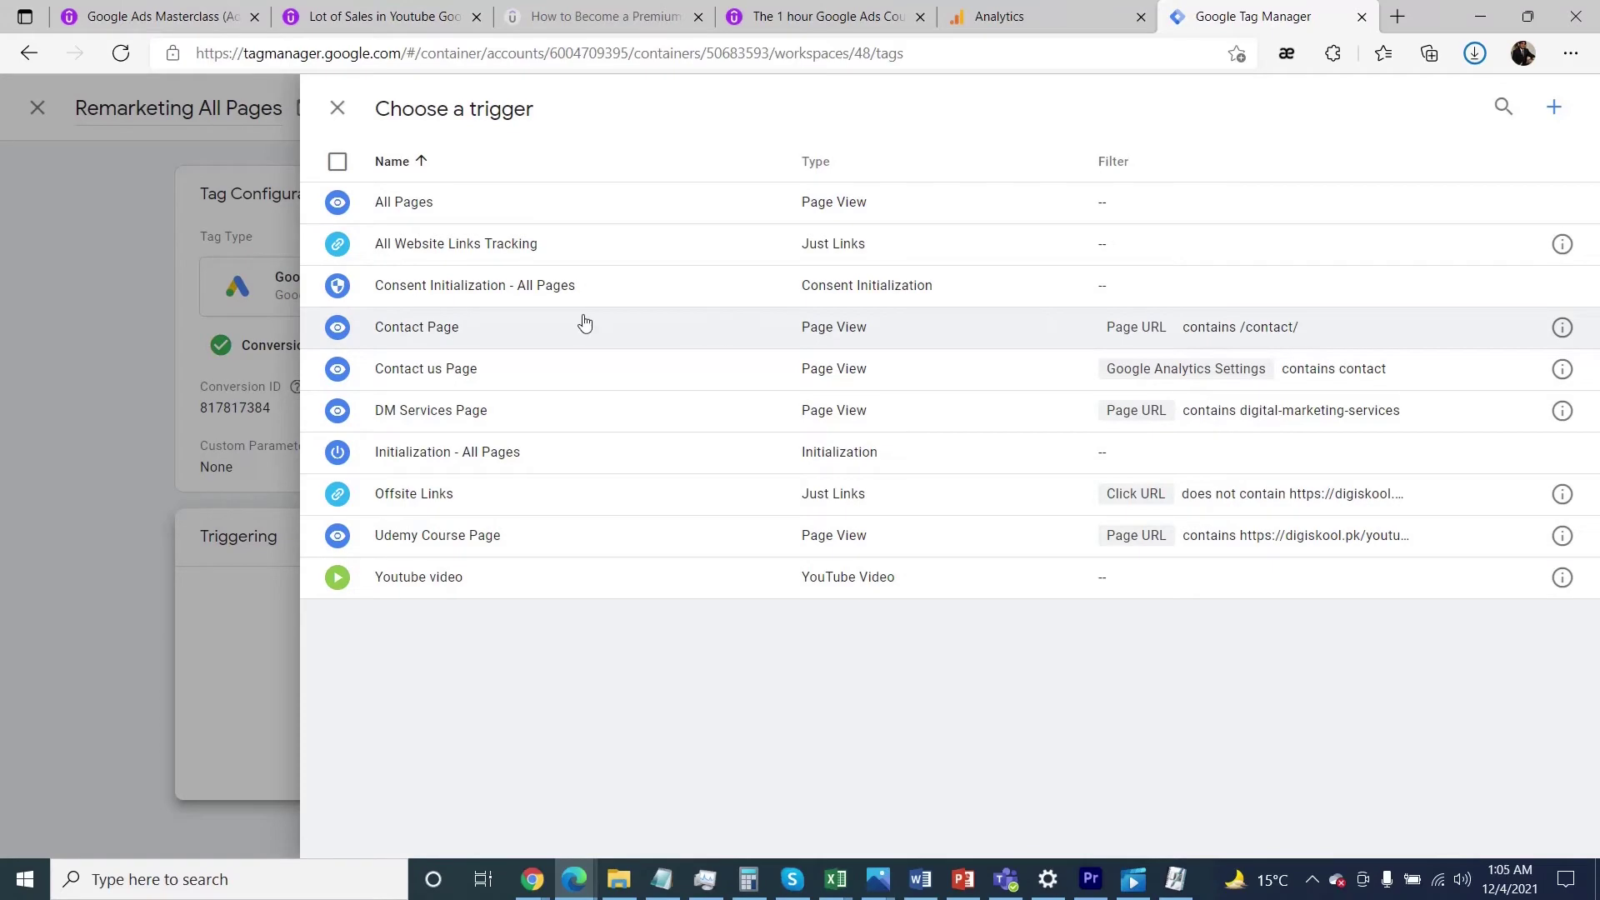
click(956, 337)
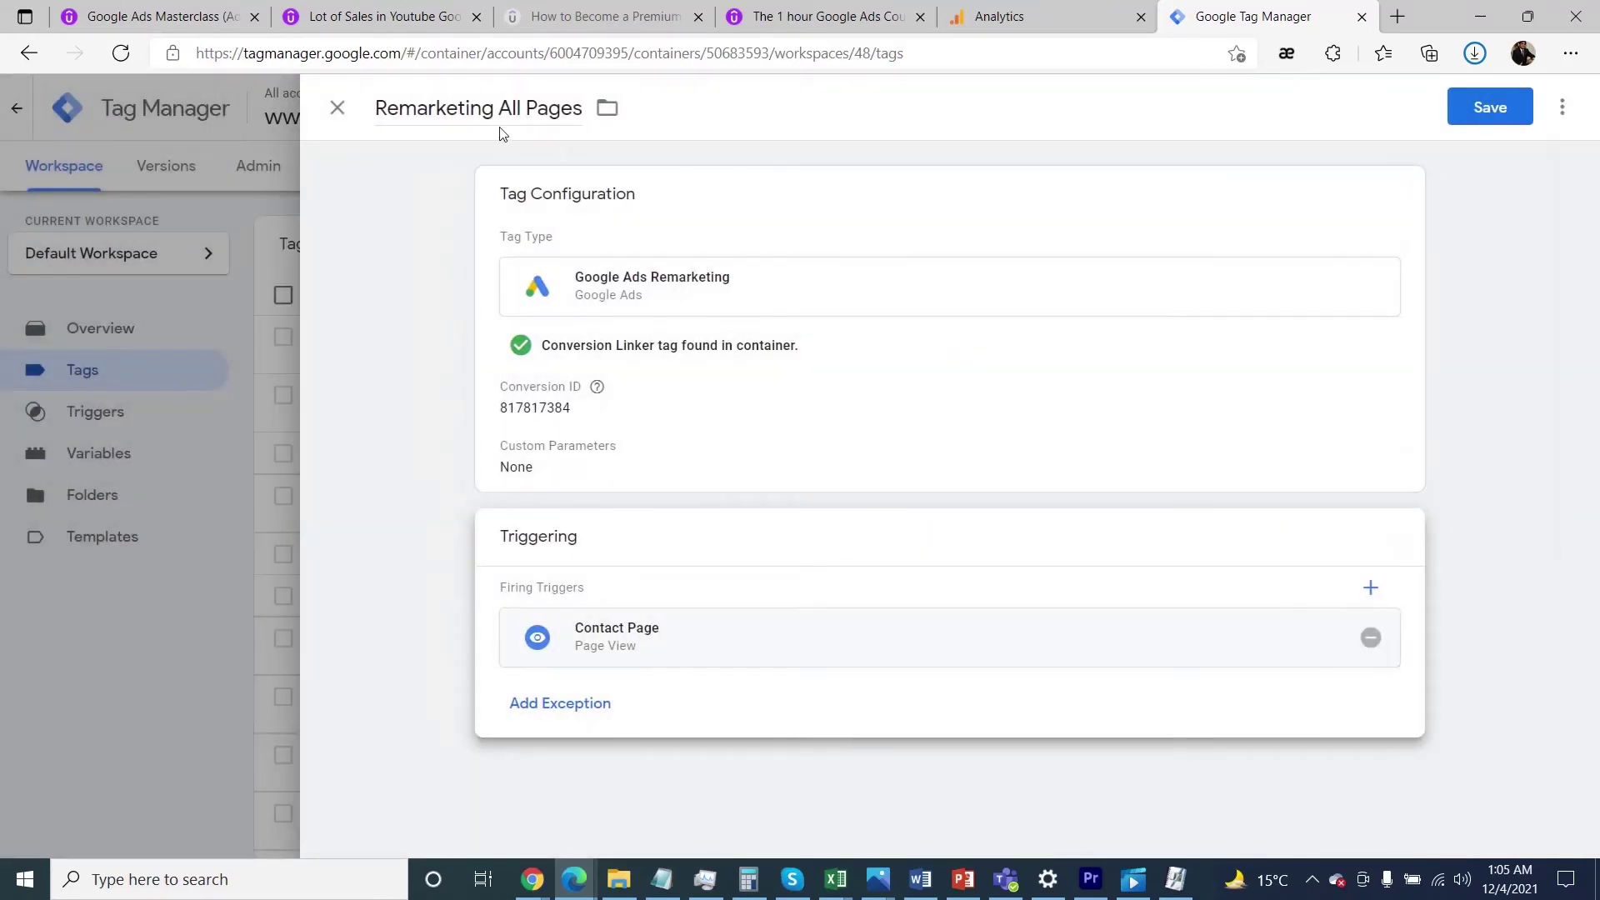
Rename the tag to 'Remarketing only my Contact Page'.
click(577, 110)
key(BackSpace)
key(BackSpace)
key(BackSpace)
key(BackSpace)
key(BackSpace)
key(BackSpace)
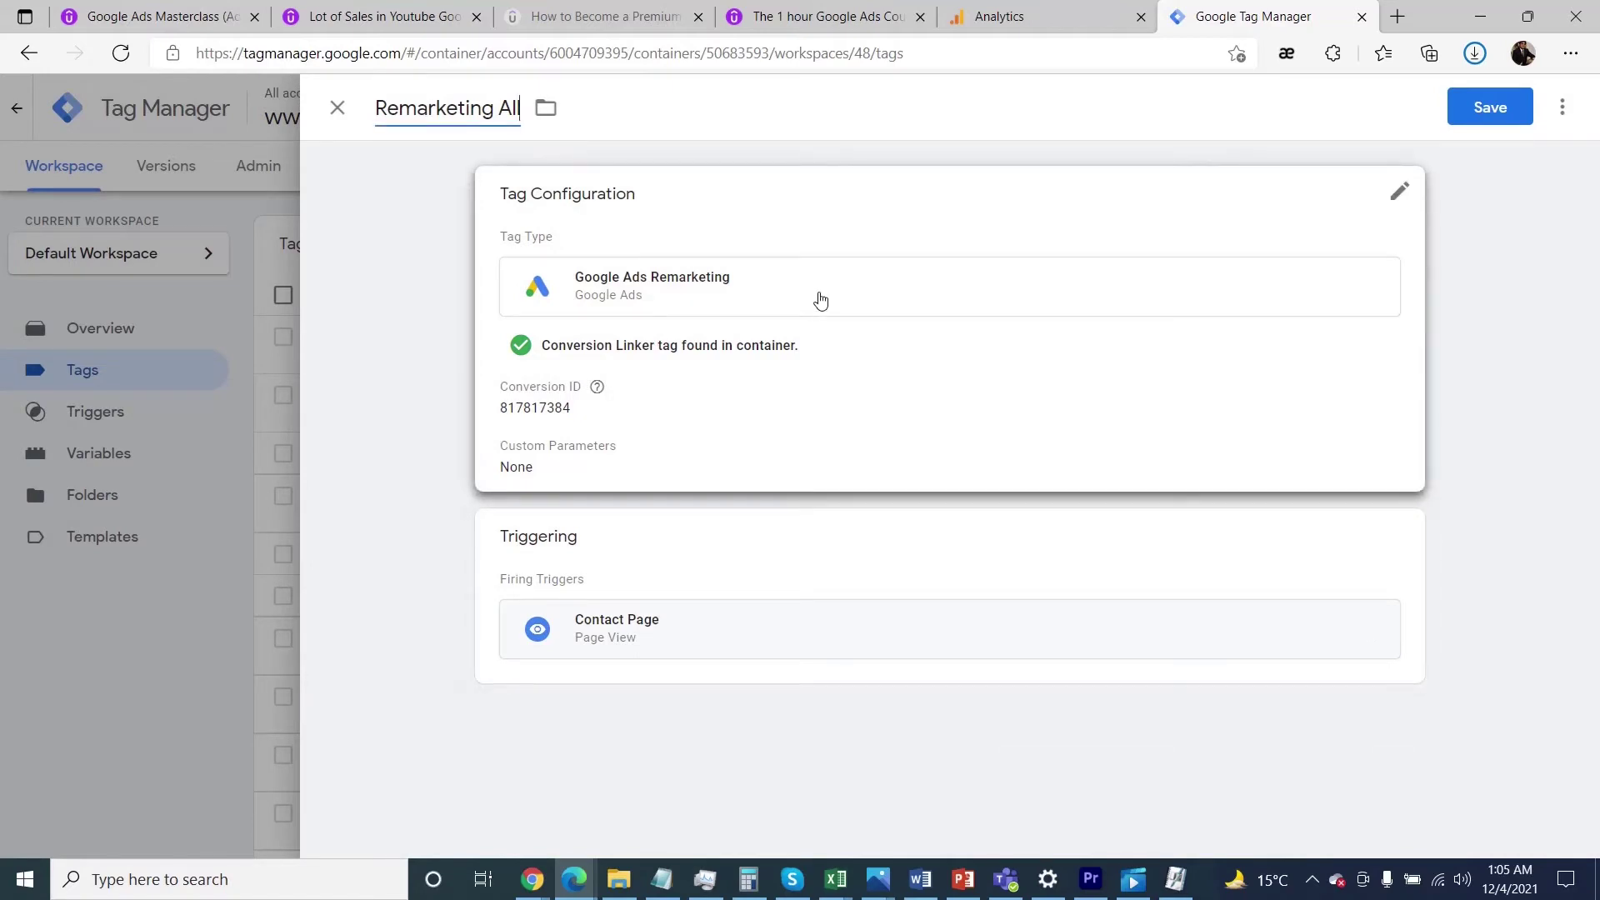
key(BackSpace)
key(BackSpace)
key(BackSpace)
text(only my)
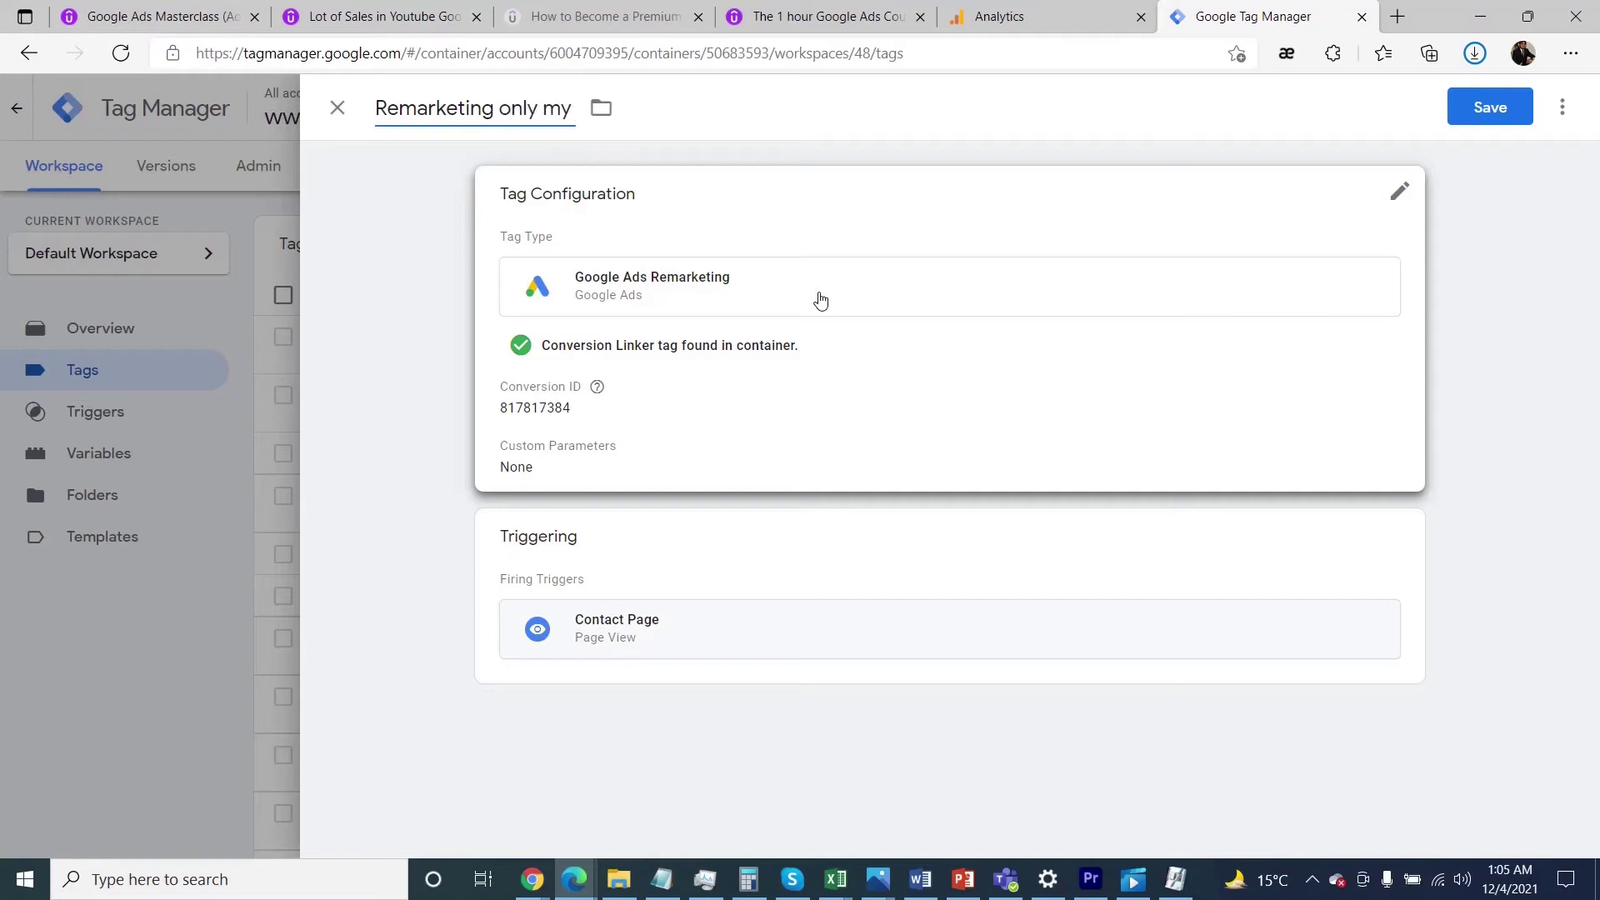
text( Contact Pa)
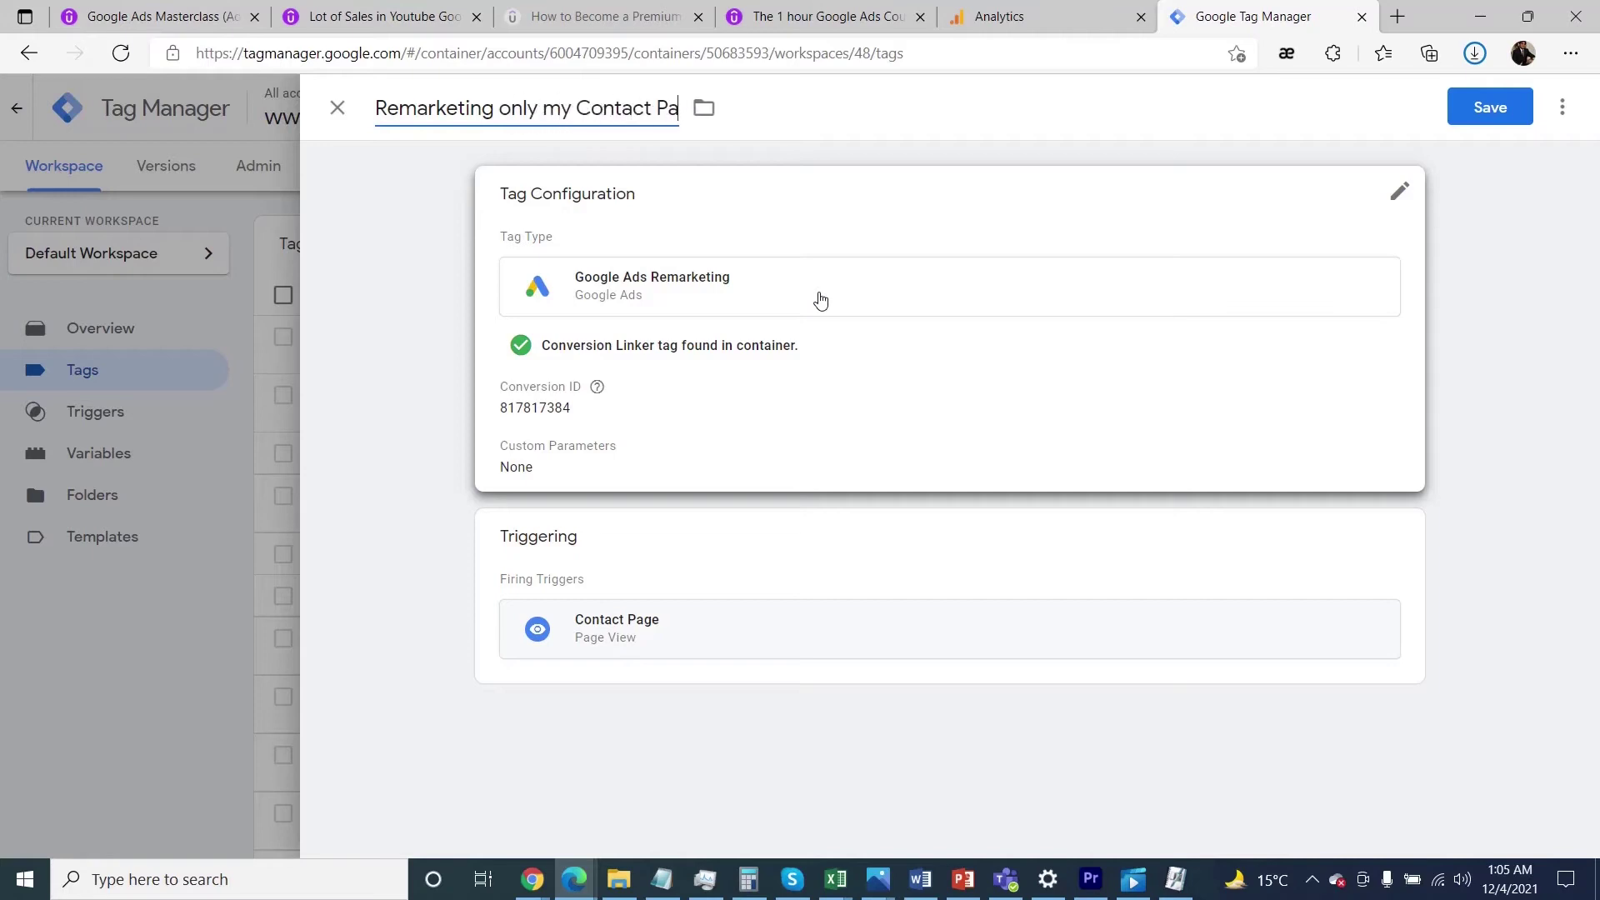
text(ge)
Save the tag and confirm 'Remarketing only my Contact Page' lists the Contact Page trigger.
click(1460, 108)
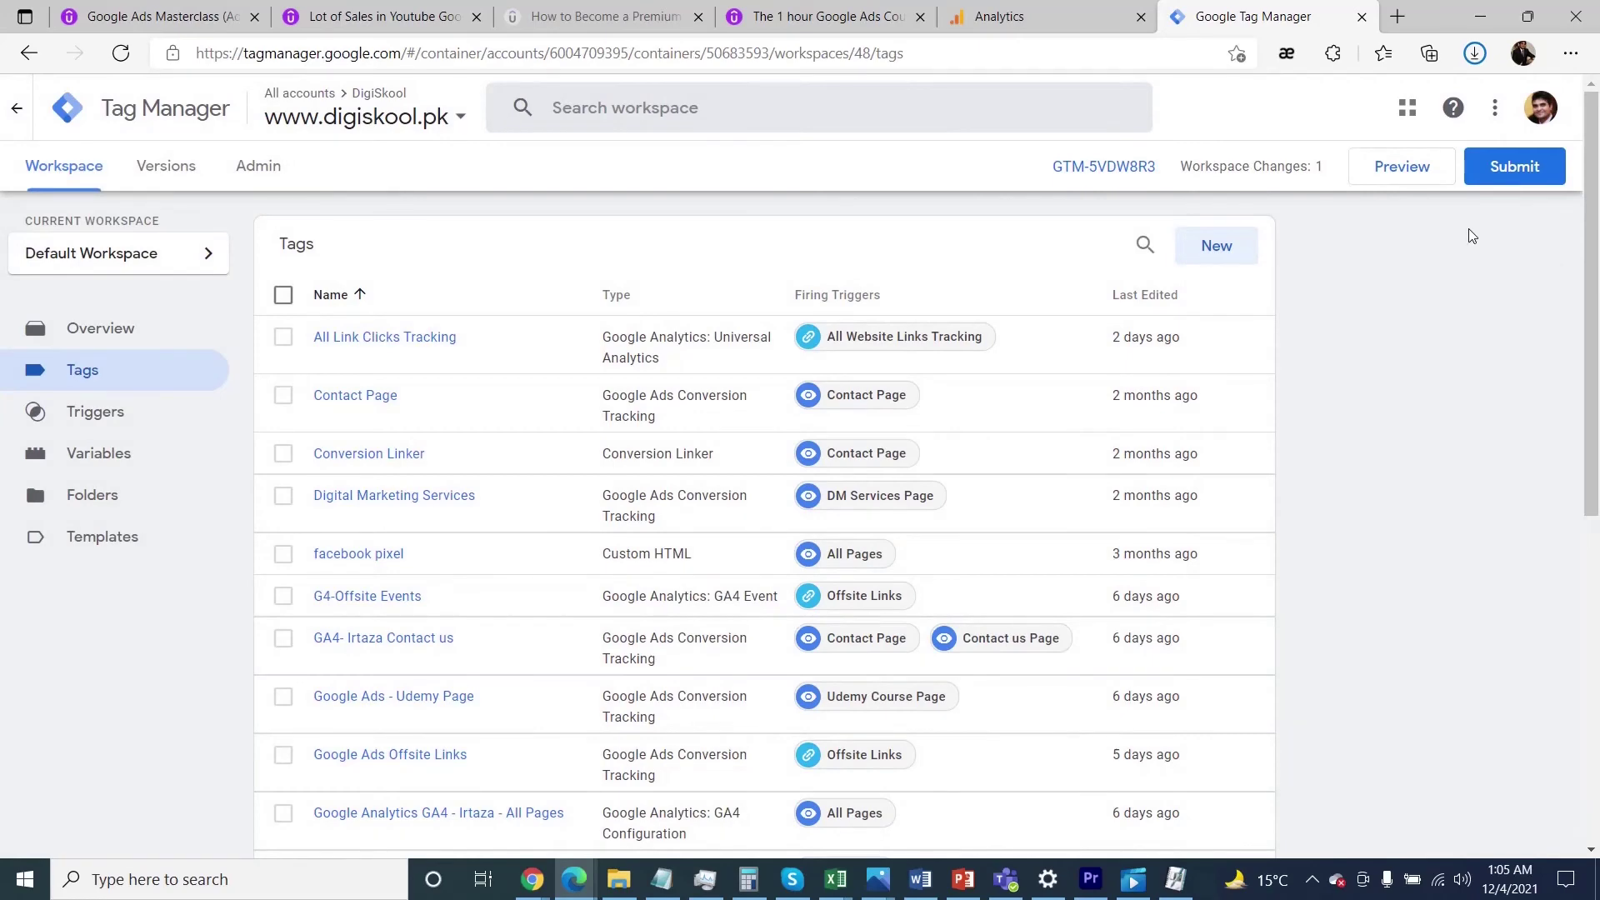
scroll(411, 667, down, 7)
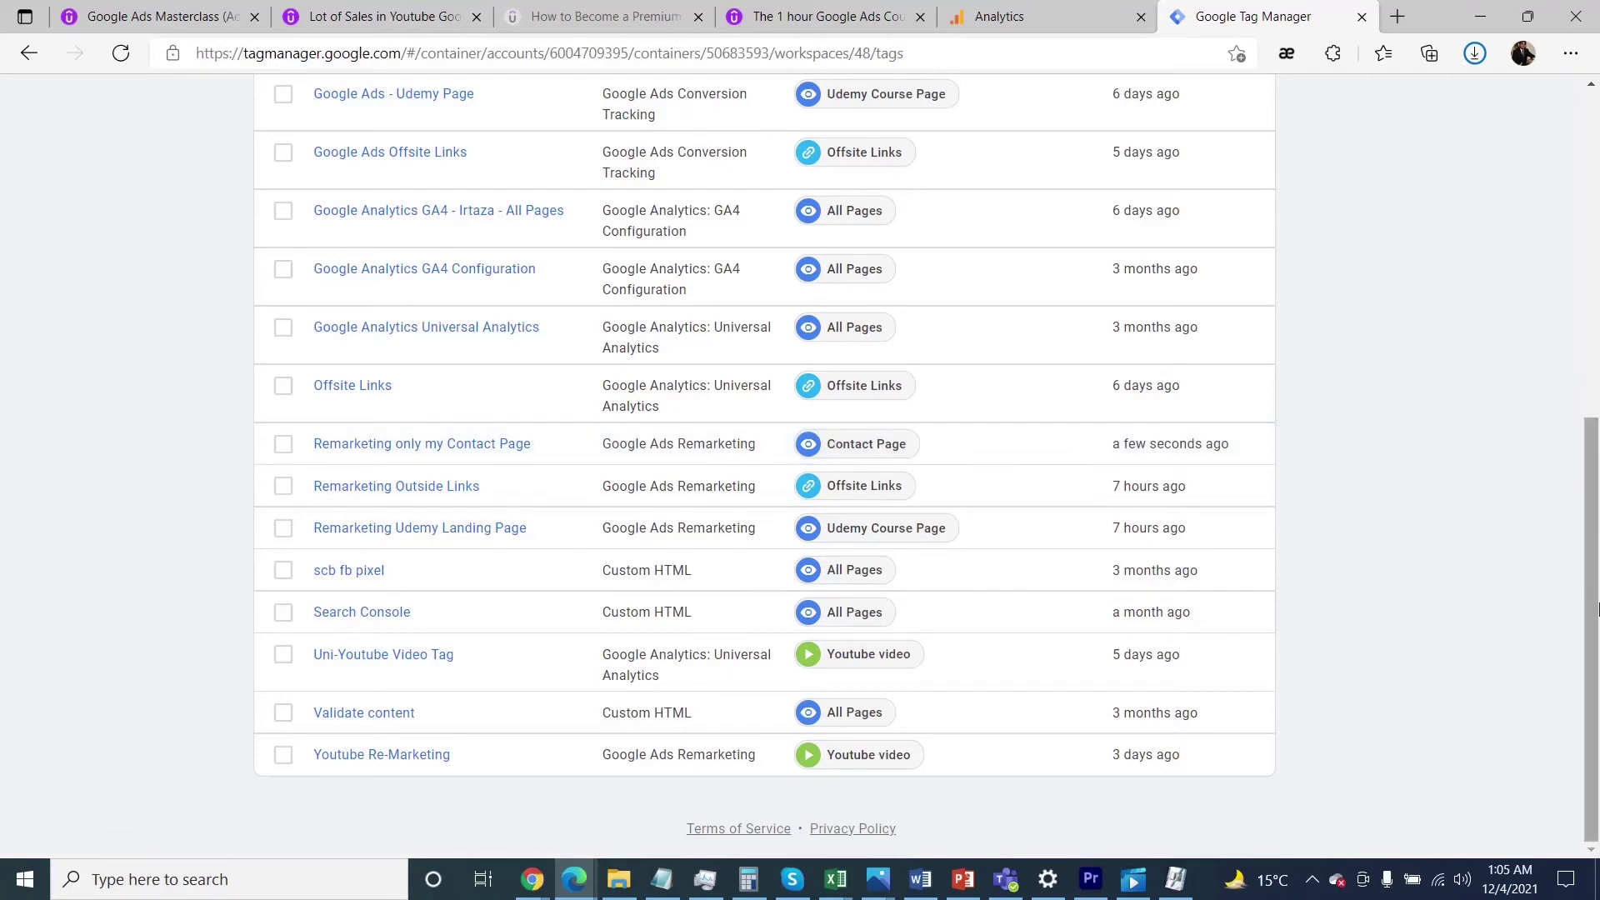
scroll(1375, 479, up, 8)
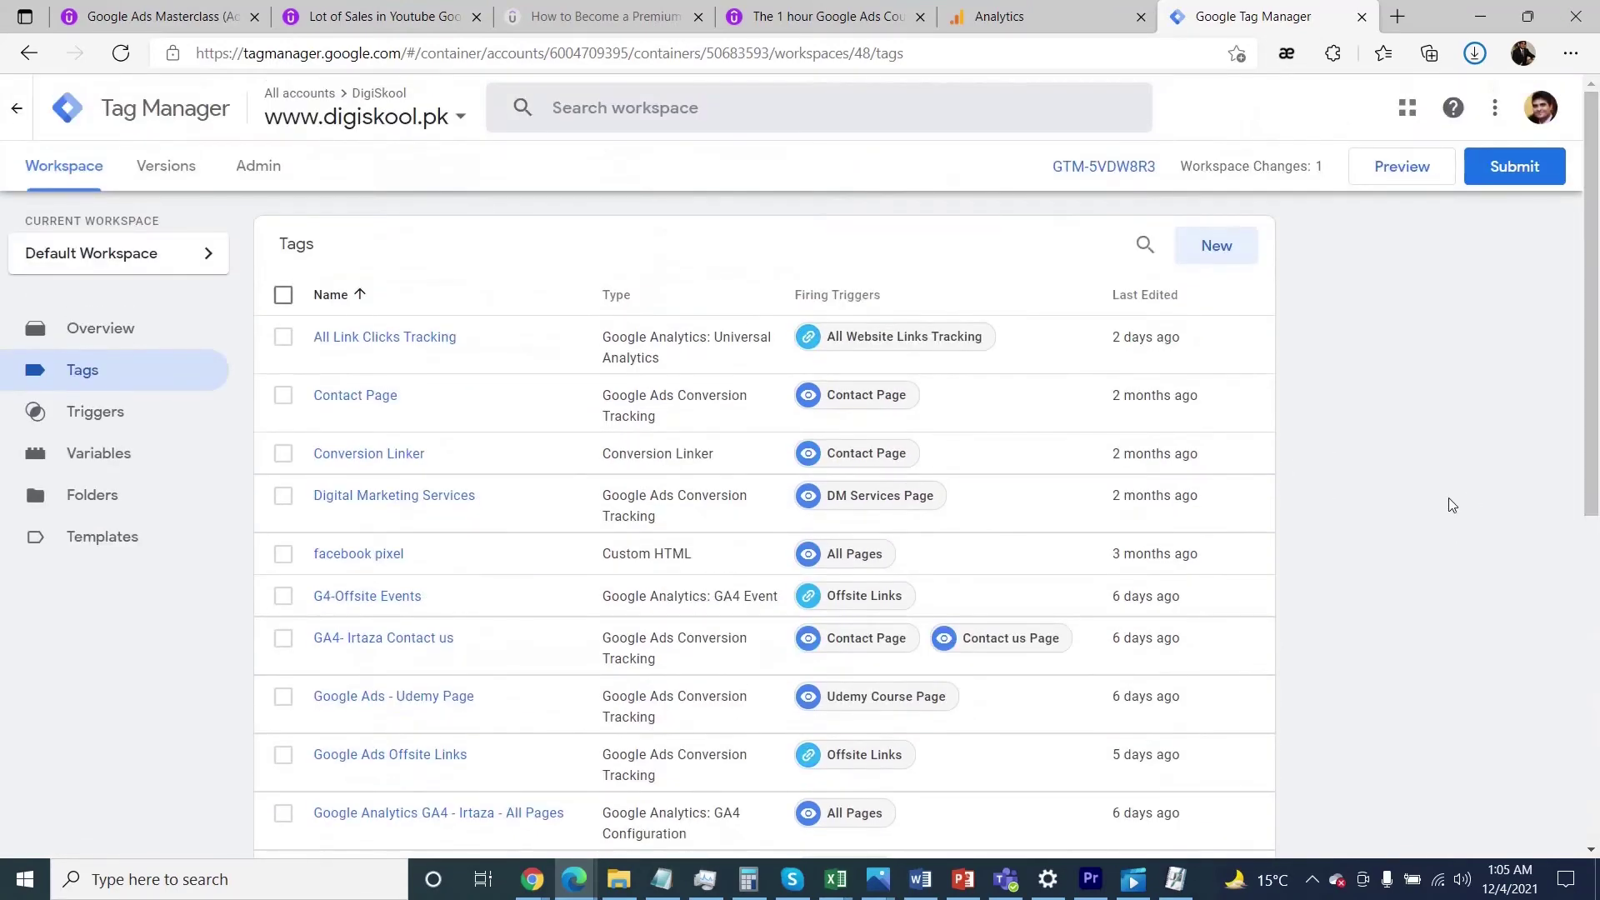
Submit and publish the changes as version 48 with description 'Done'.
click(1509, 167)
click(880, 489)
text(Do)
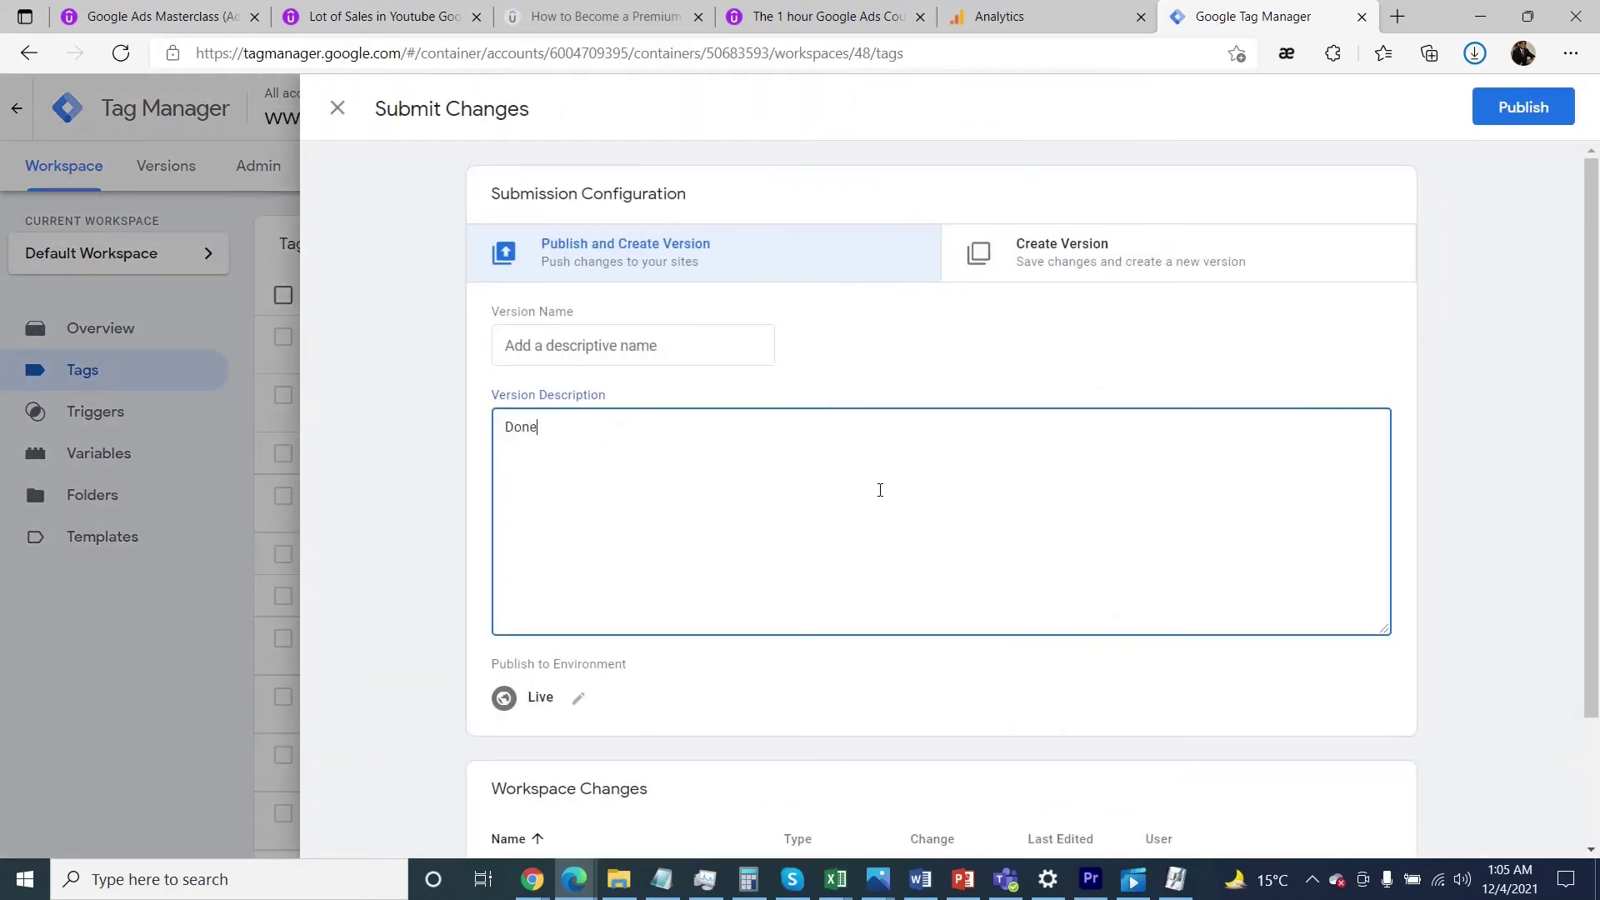
text(ne)
click(1518, 107)
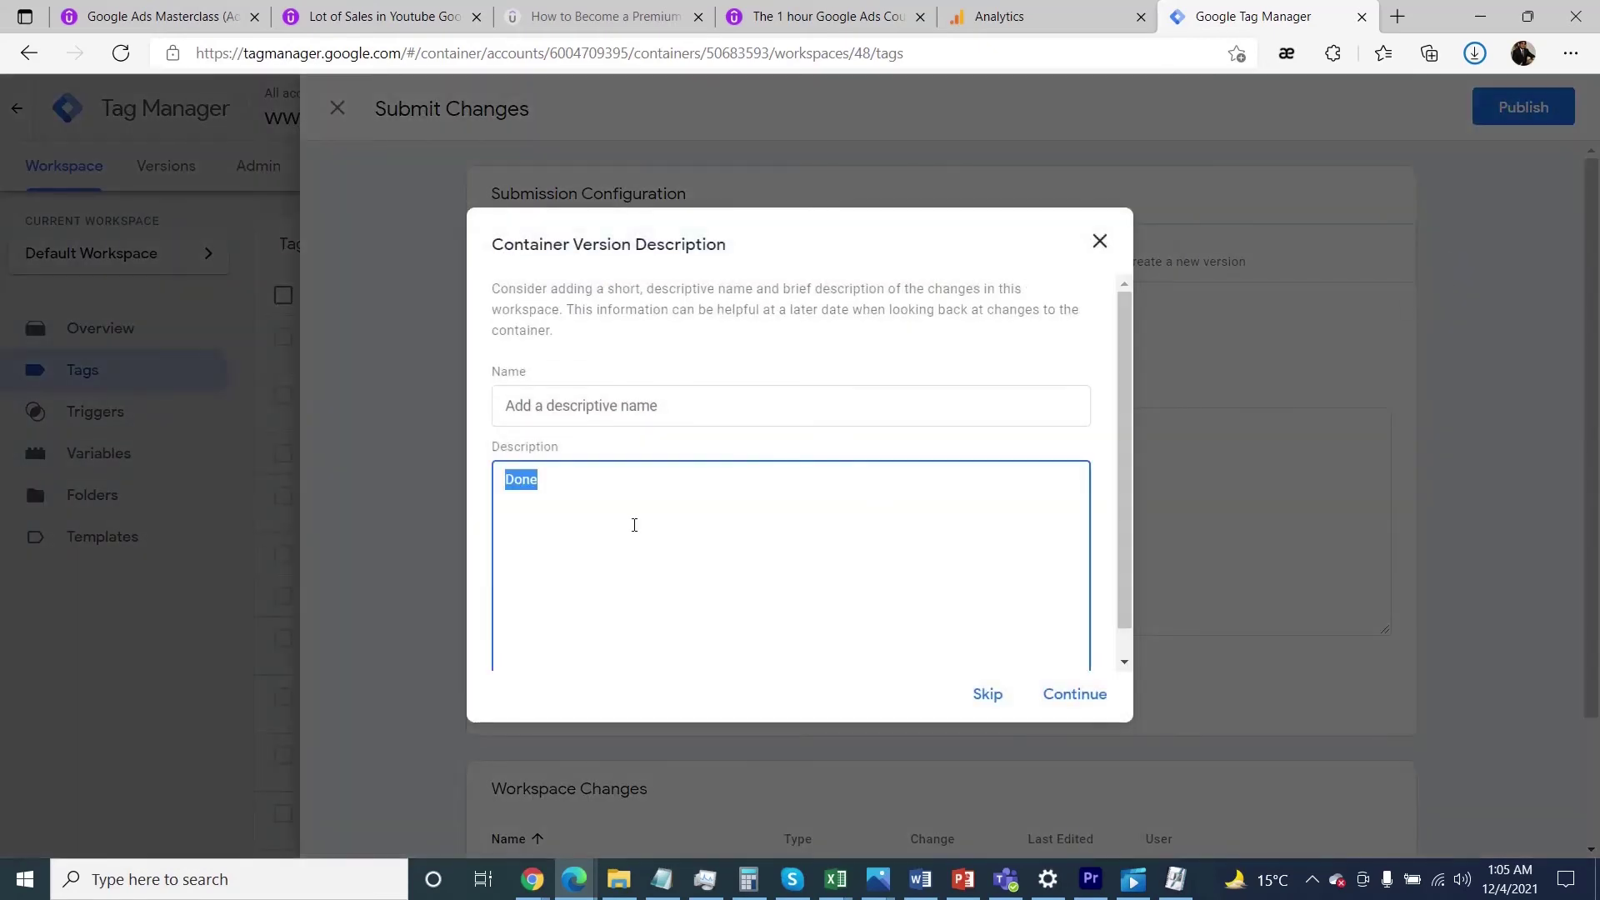
click(1093, 708)
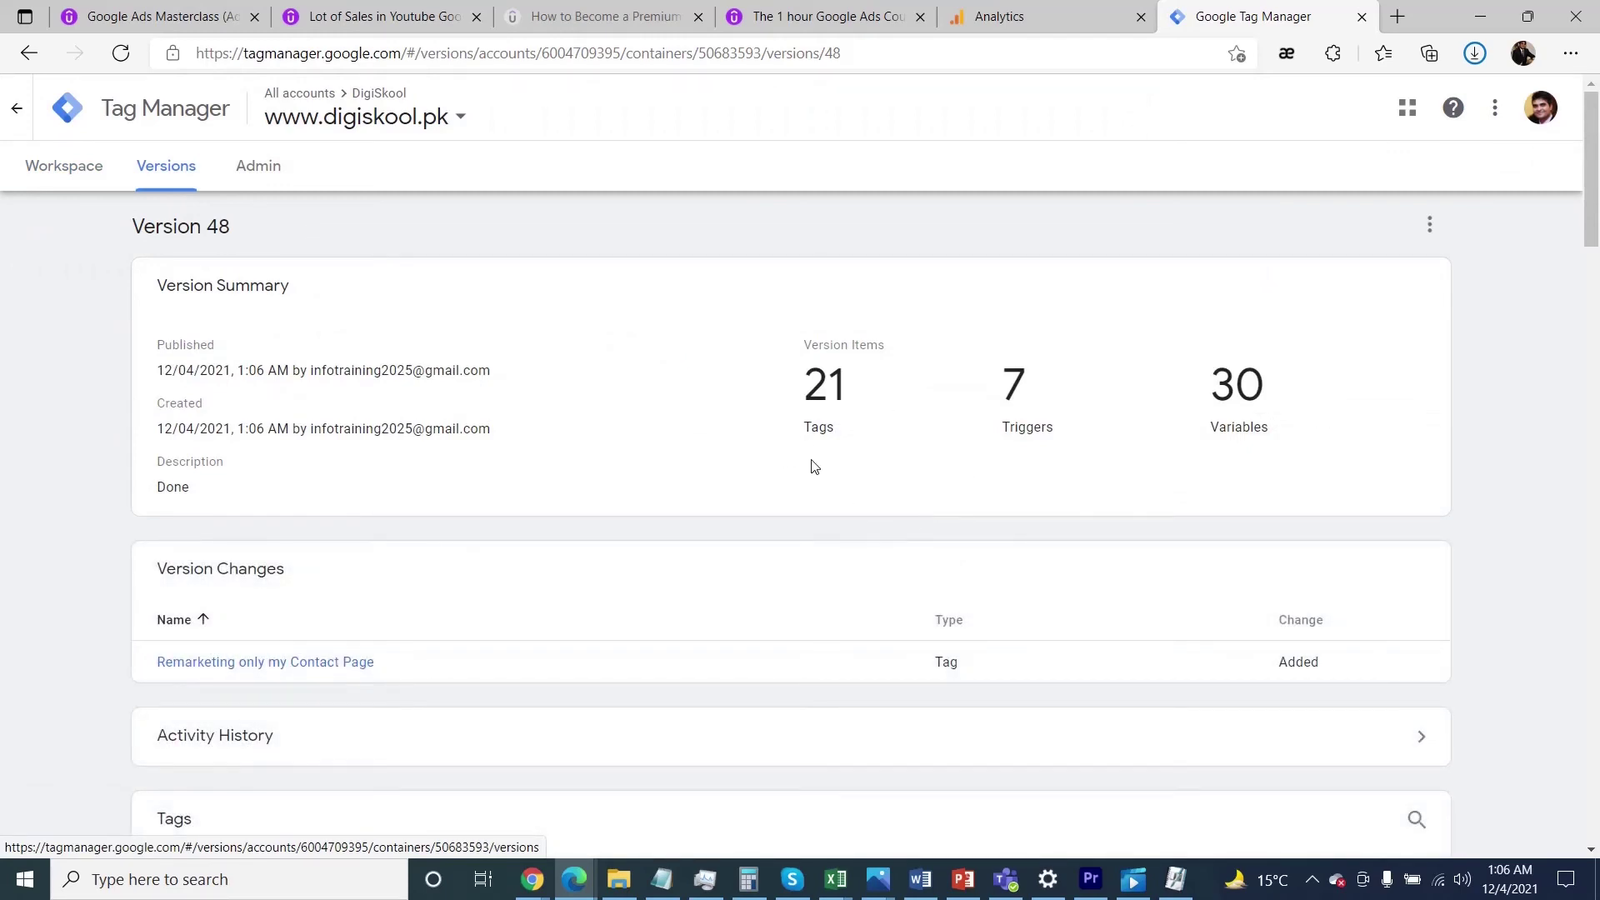
click(67, 171)
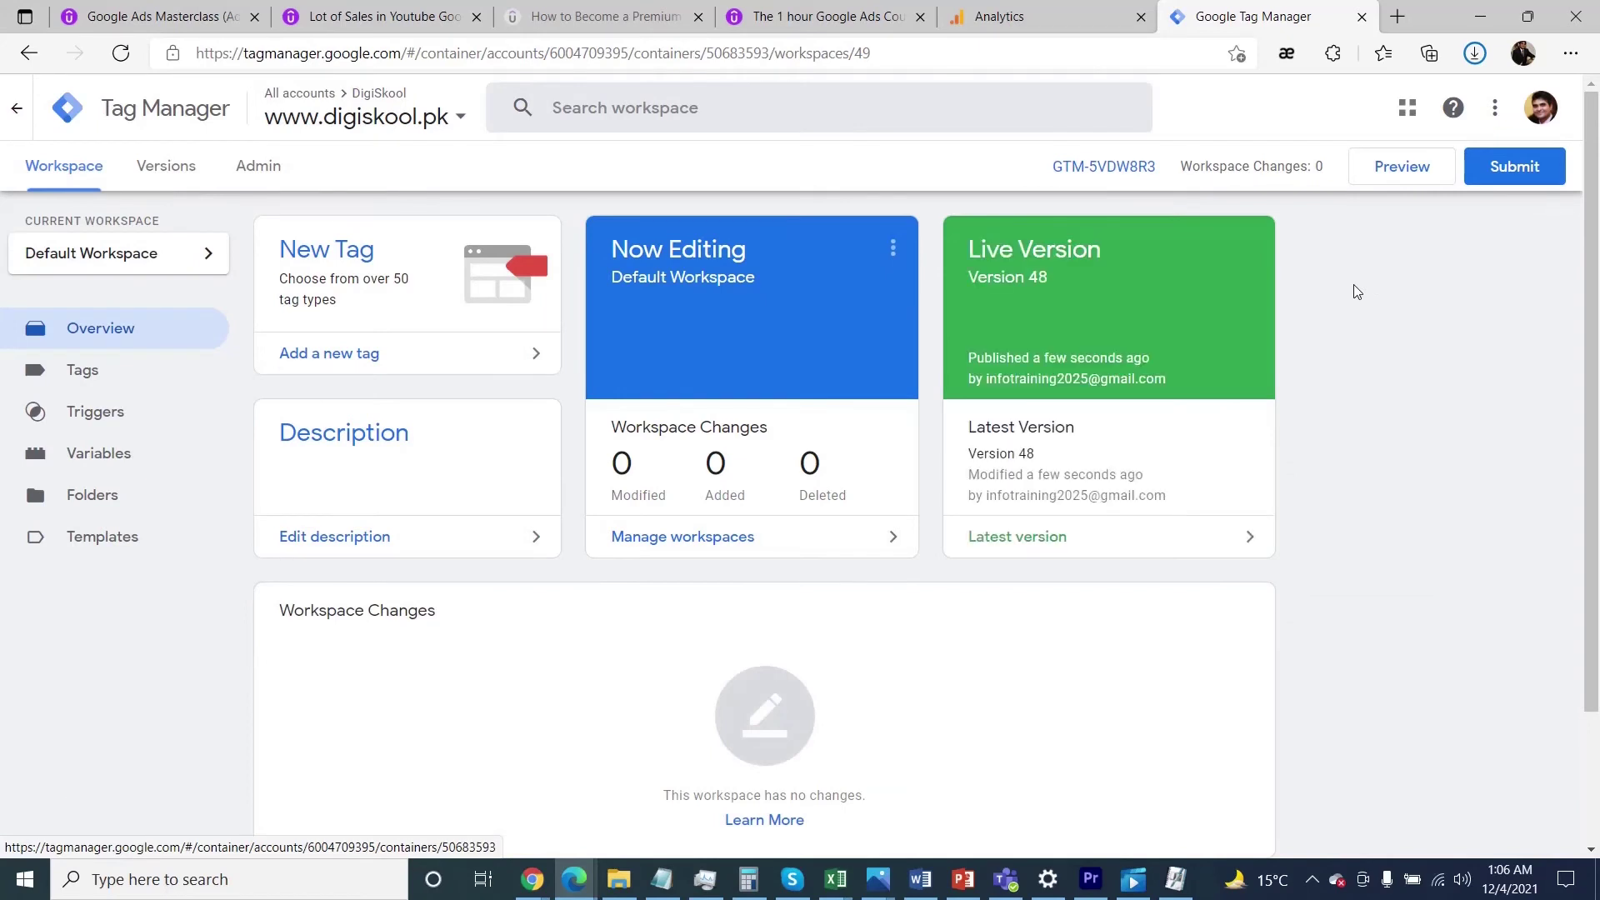
click(1393, 176)
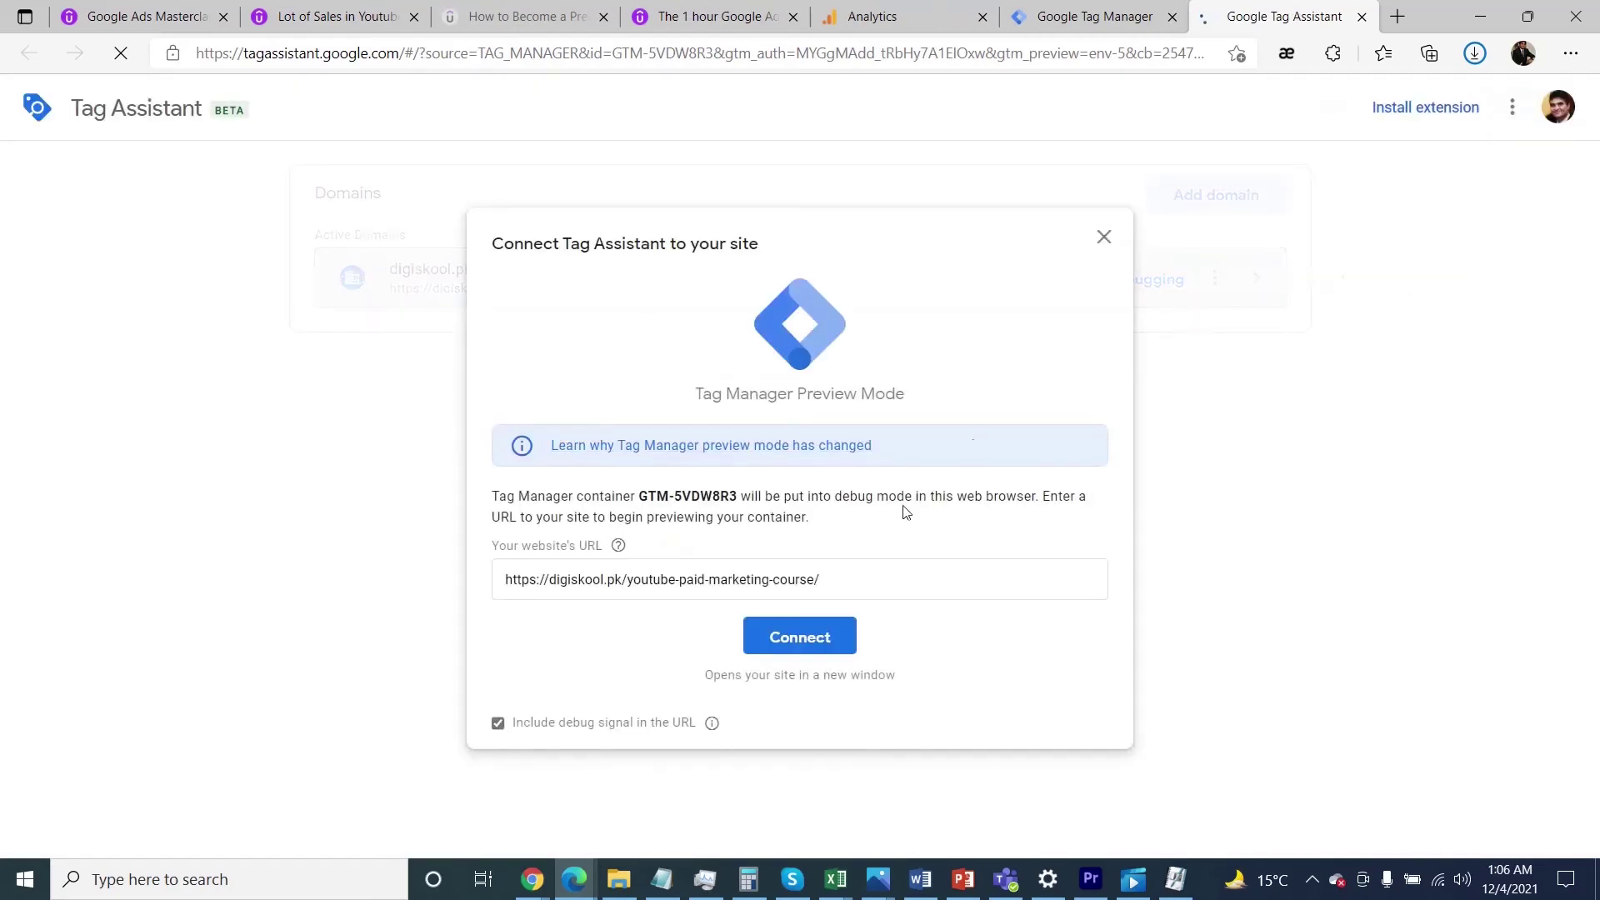
click(898, 569)
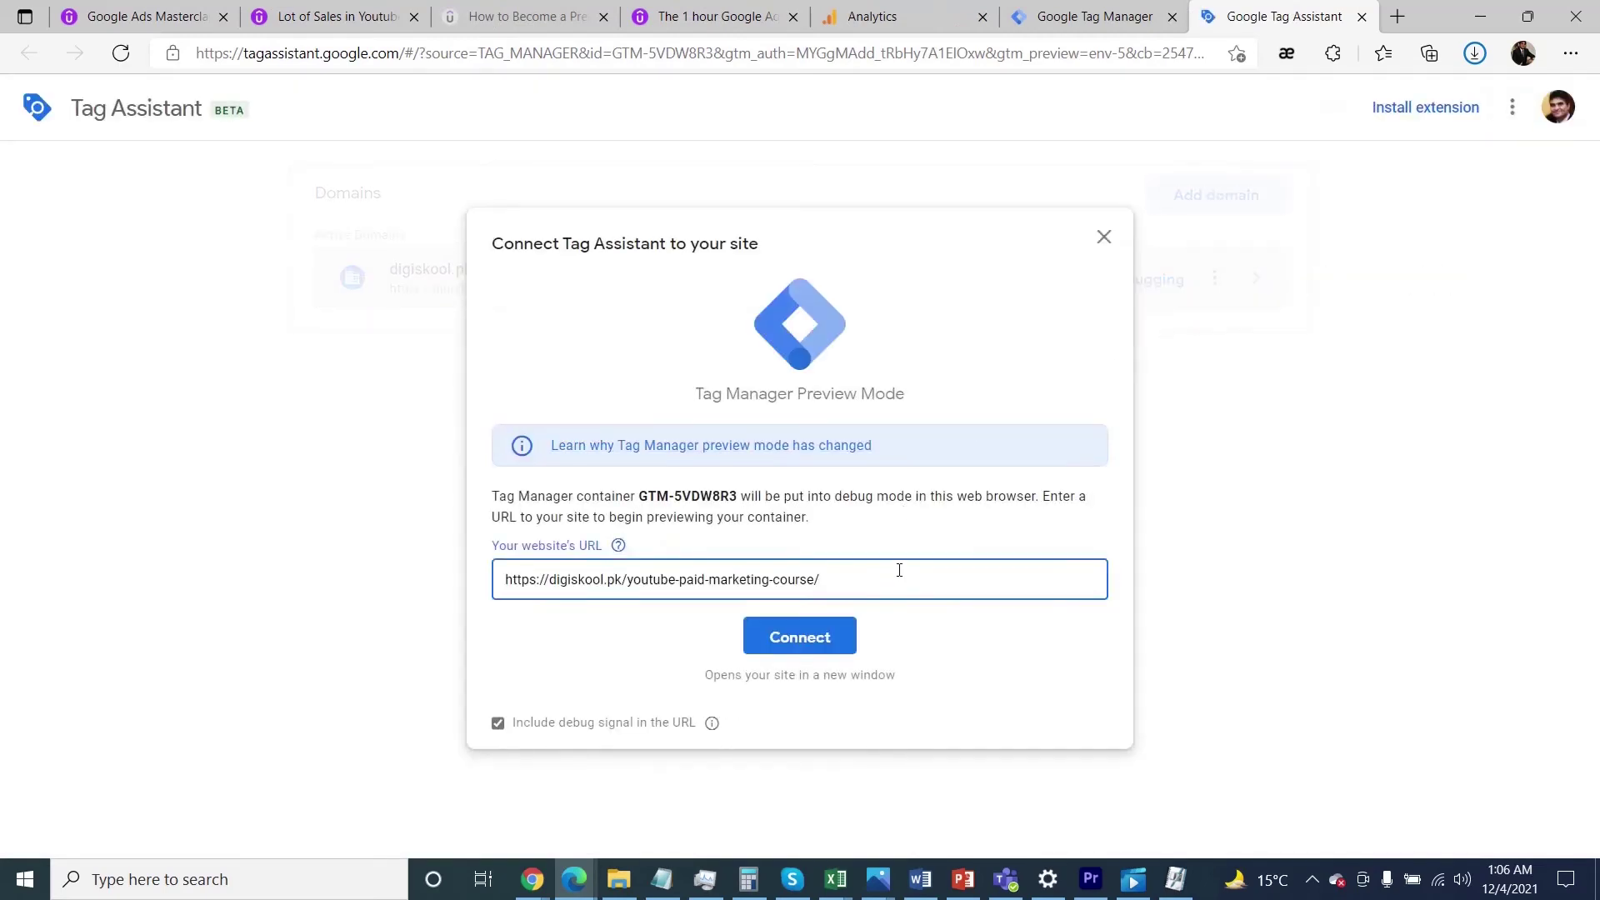
key(BackSpace)
key(BackSpace)
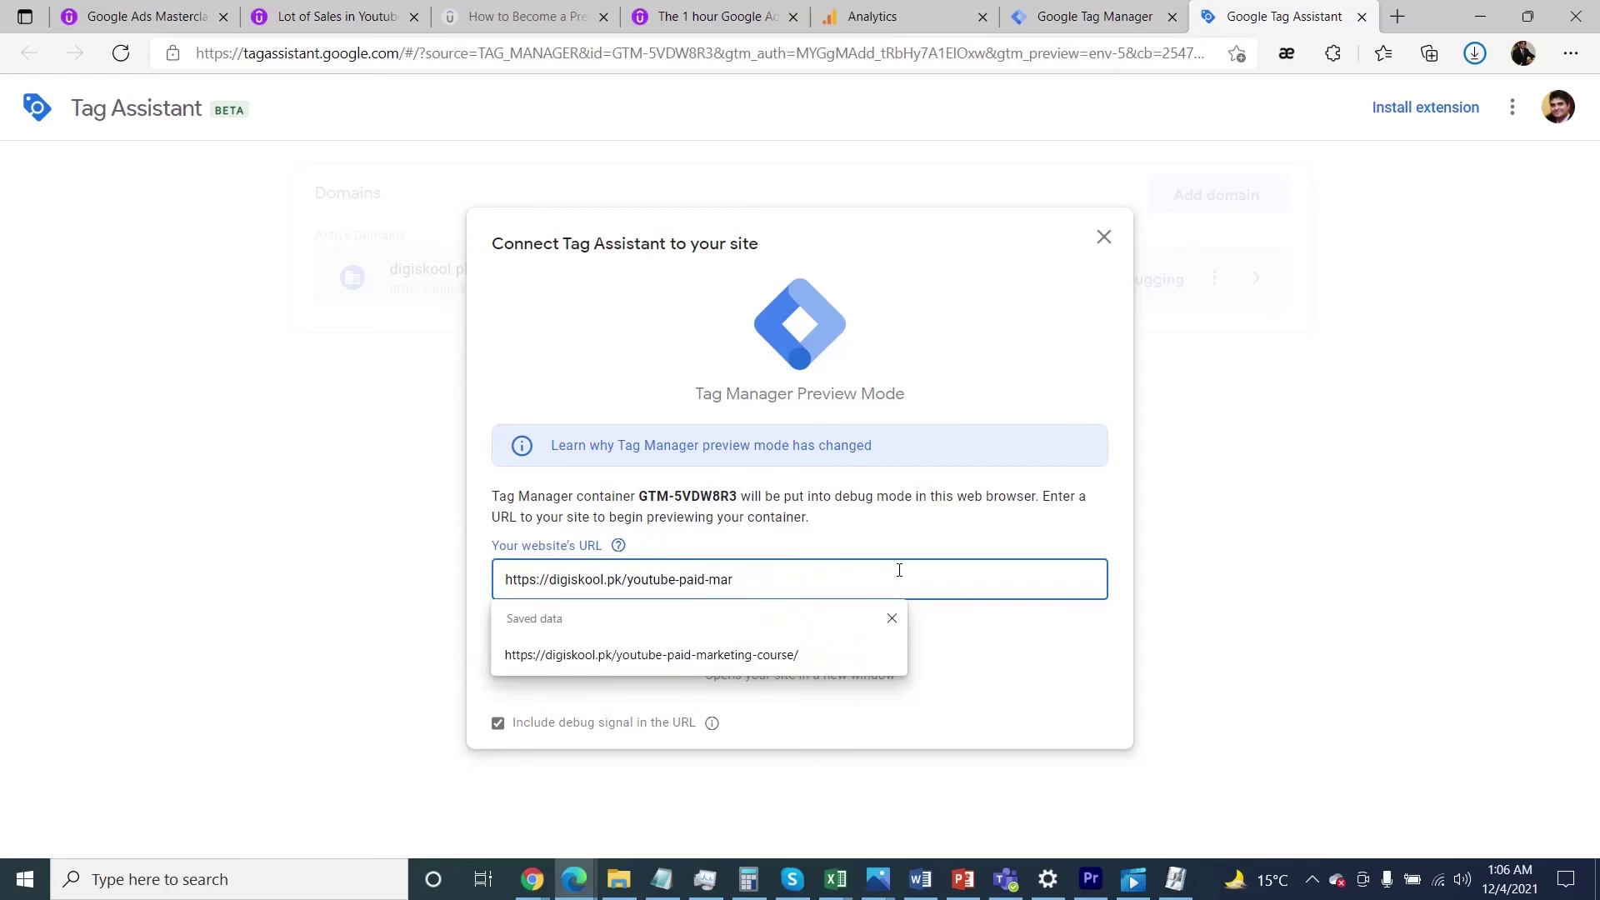
key(BackSpace)
key(BackSpace)
key(BackSpace)
key(BackSpace)
key(BackSpace)
key(BackSpace)
key(BackSpace)
key(BackSpace)
key(BackSpace)
key(BackSpace)
key(BackSpace)
key(BackSpace)
key(BackSpace)
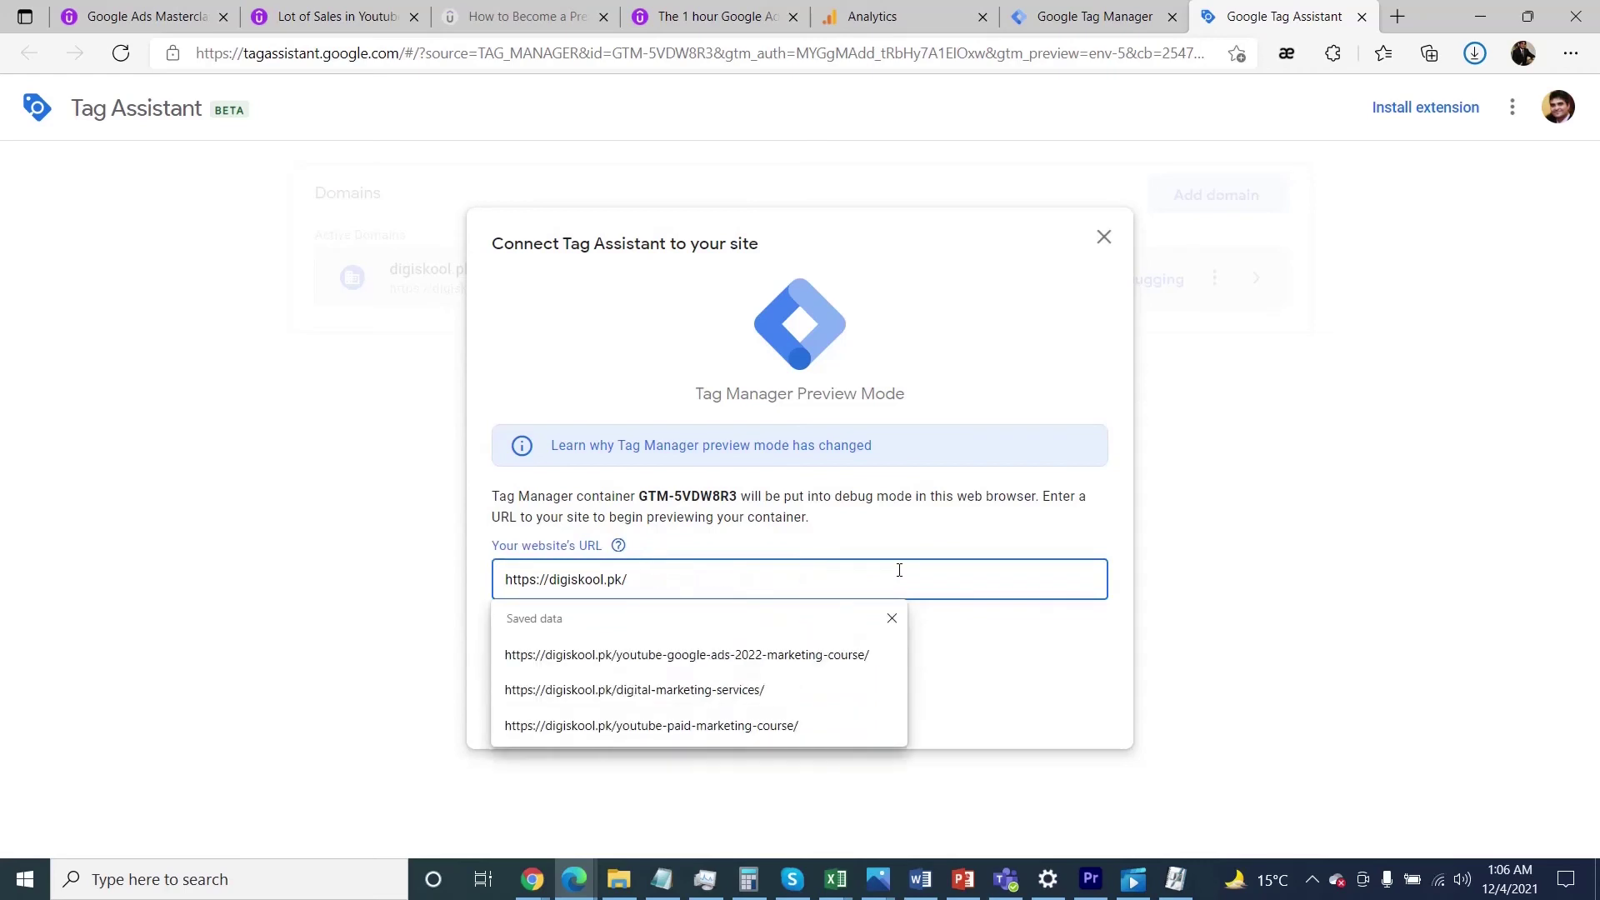
text(contact)
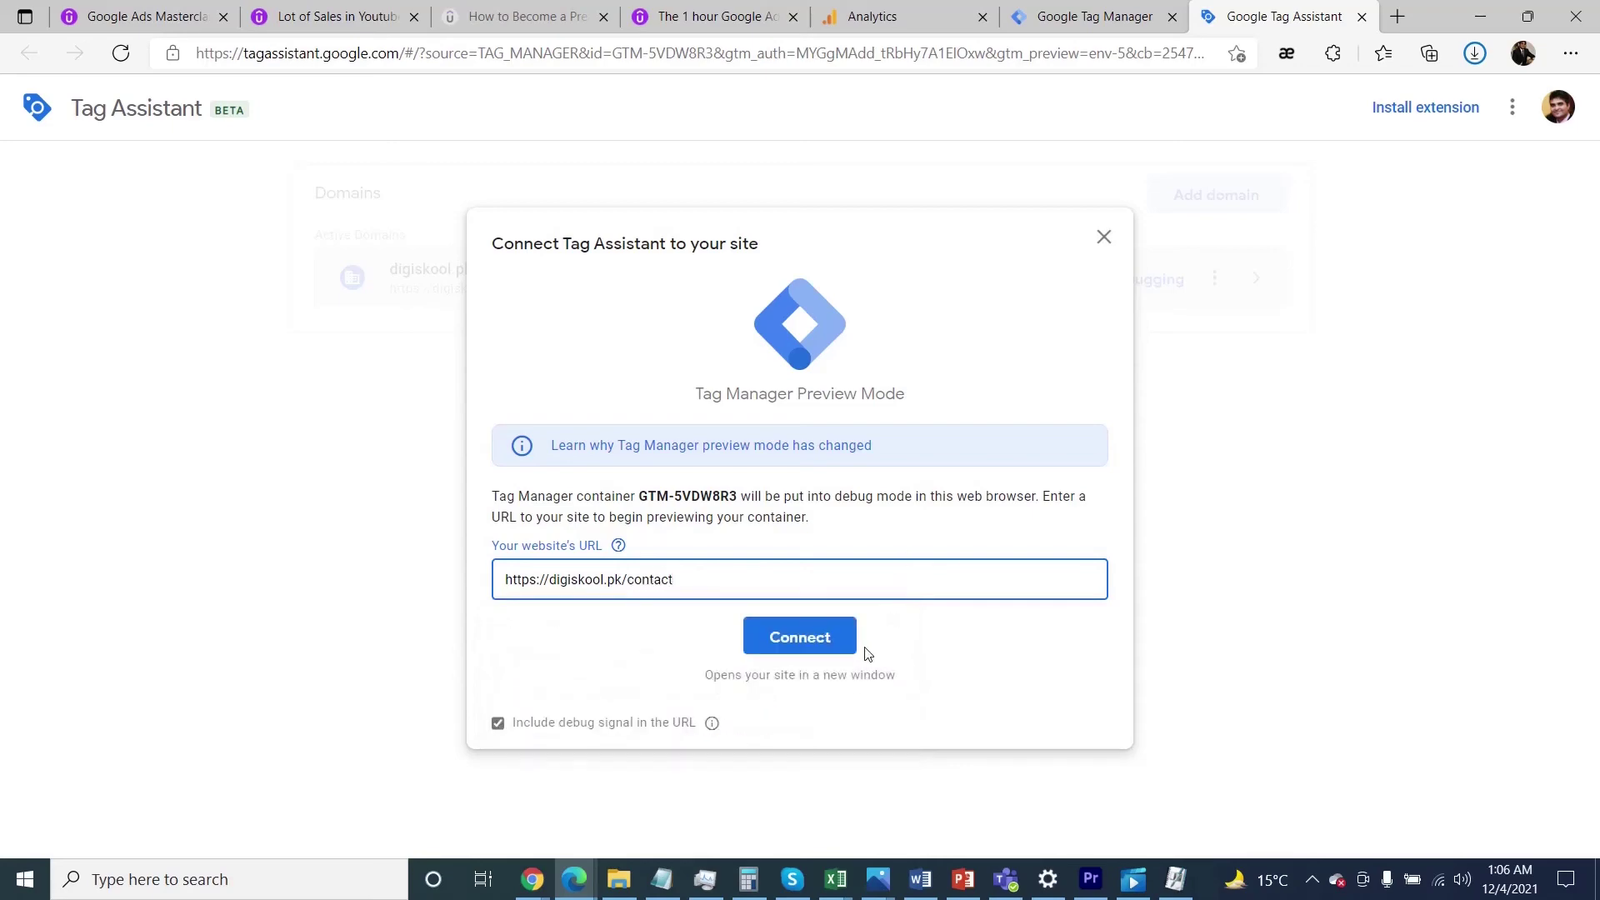
click(829, 642)
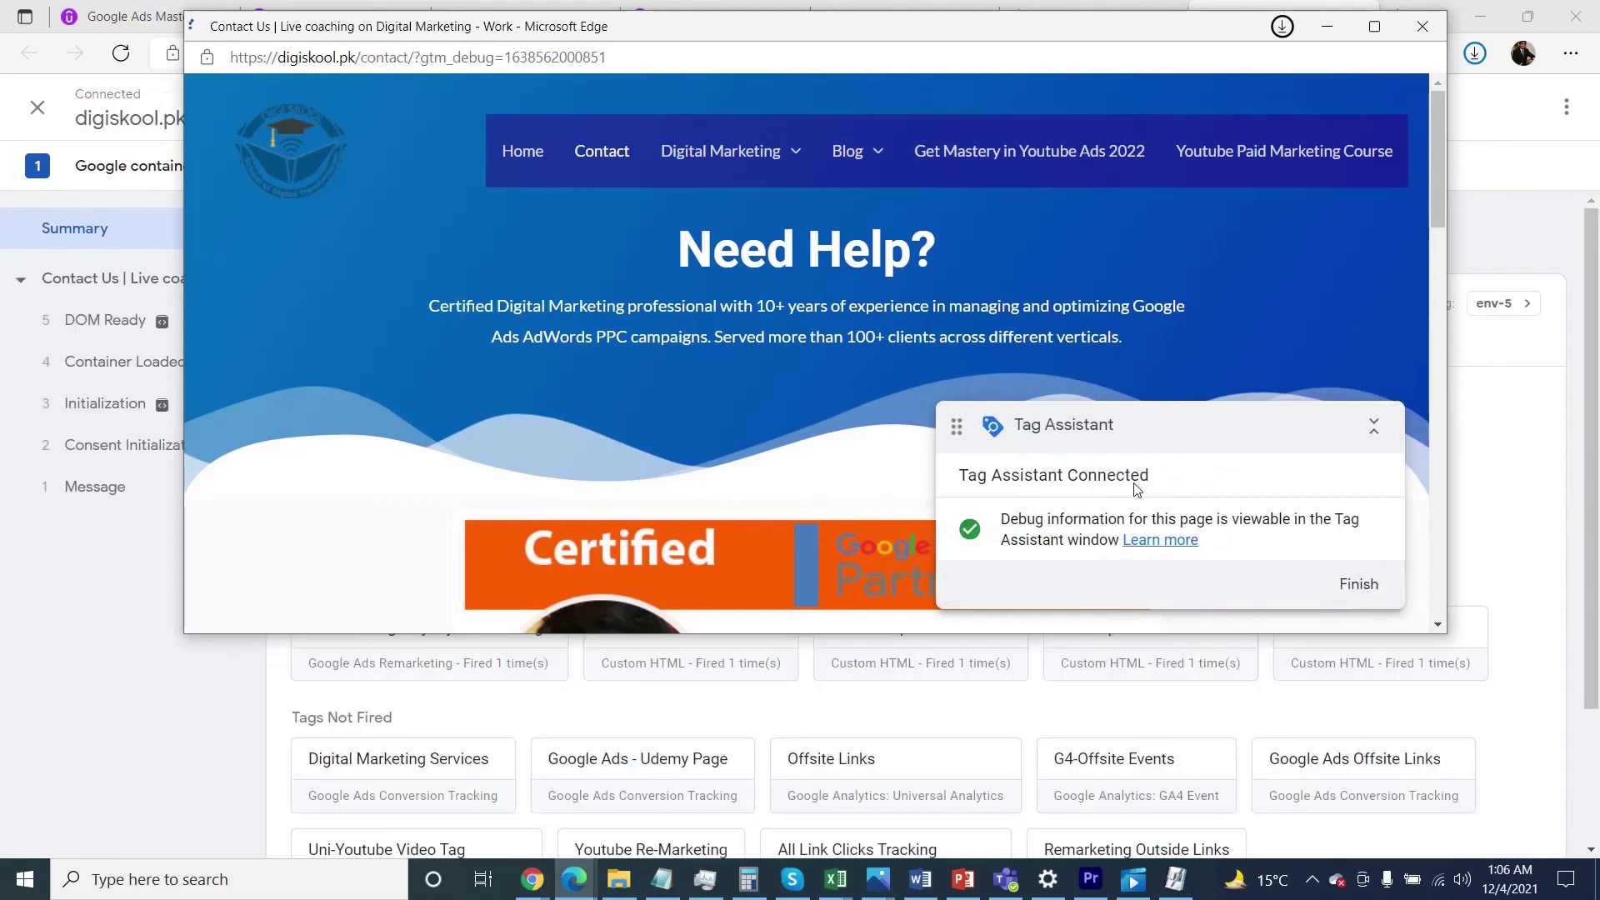
Minimize the contact page window, dismiss Connected!, and scroll Summary to Remarketing only my Contact Page fired once.
click(1375, 26)
click(1479, 12)
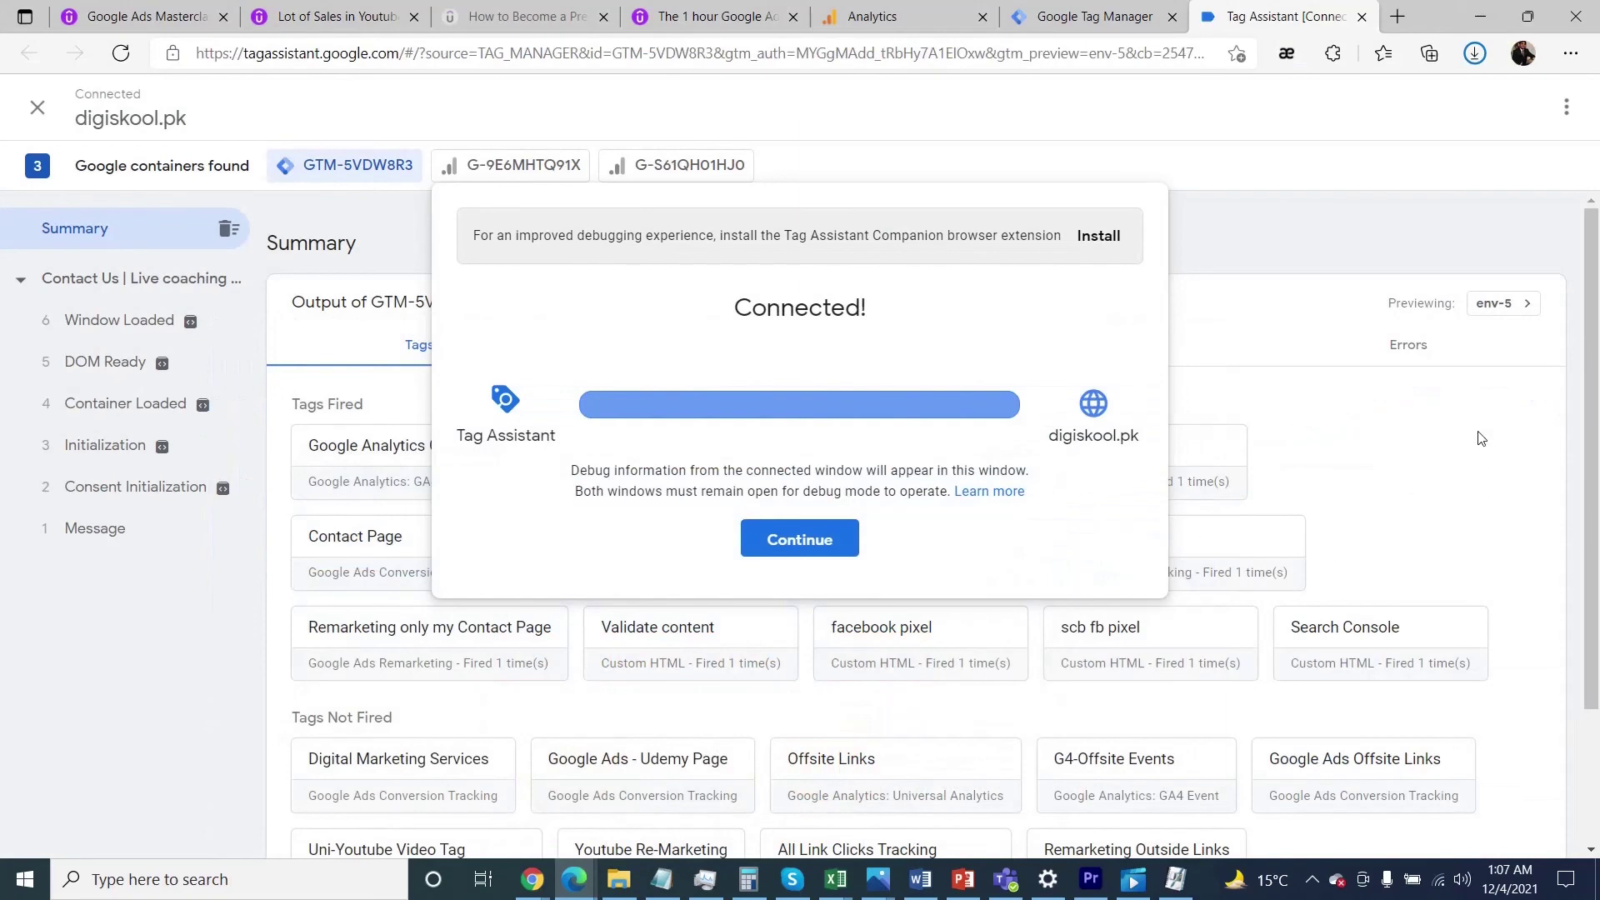
click(798, 541)
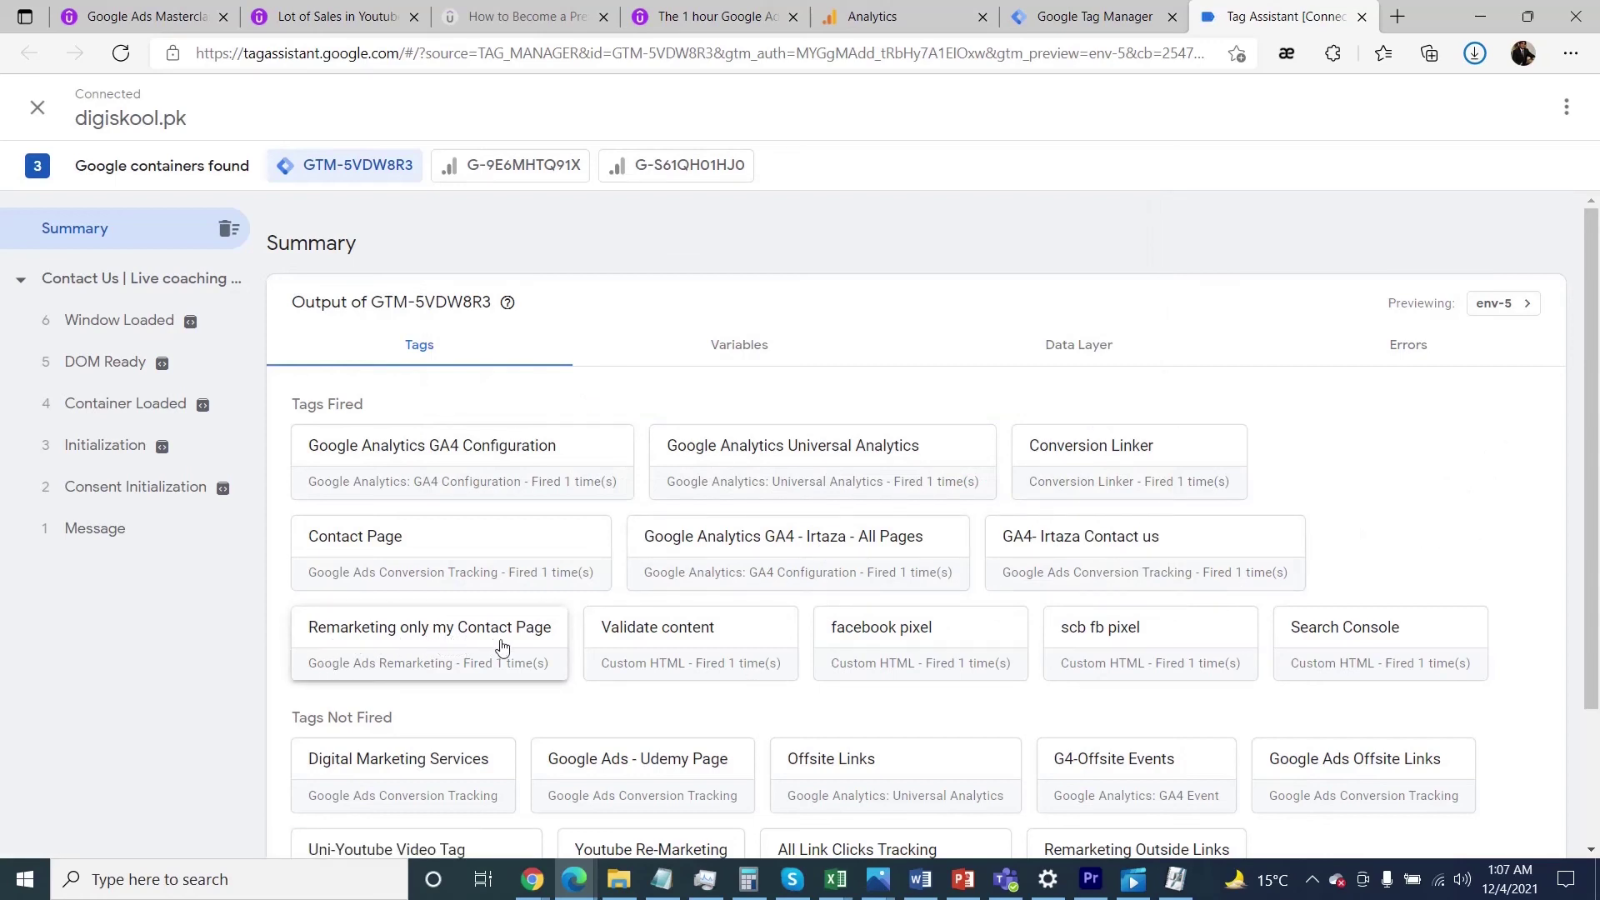
drag(1593, 510, 1597, 563)
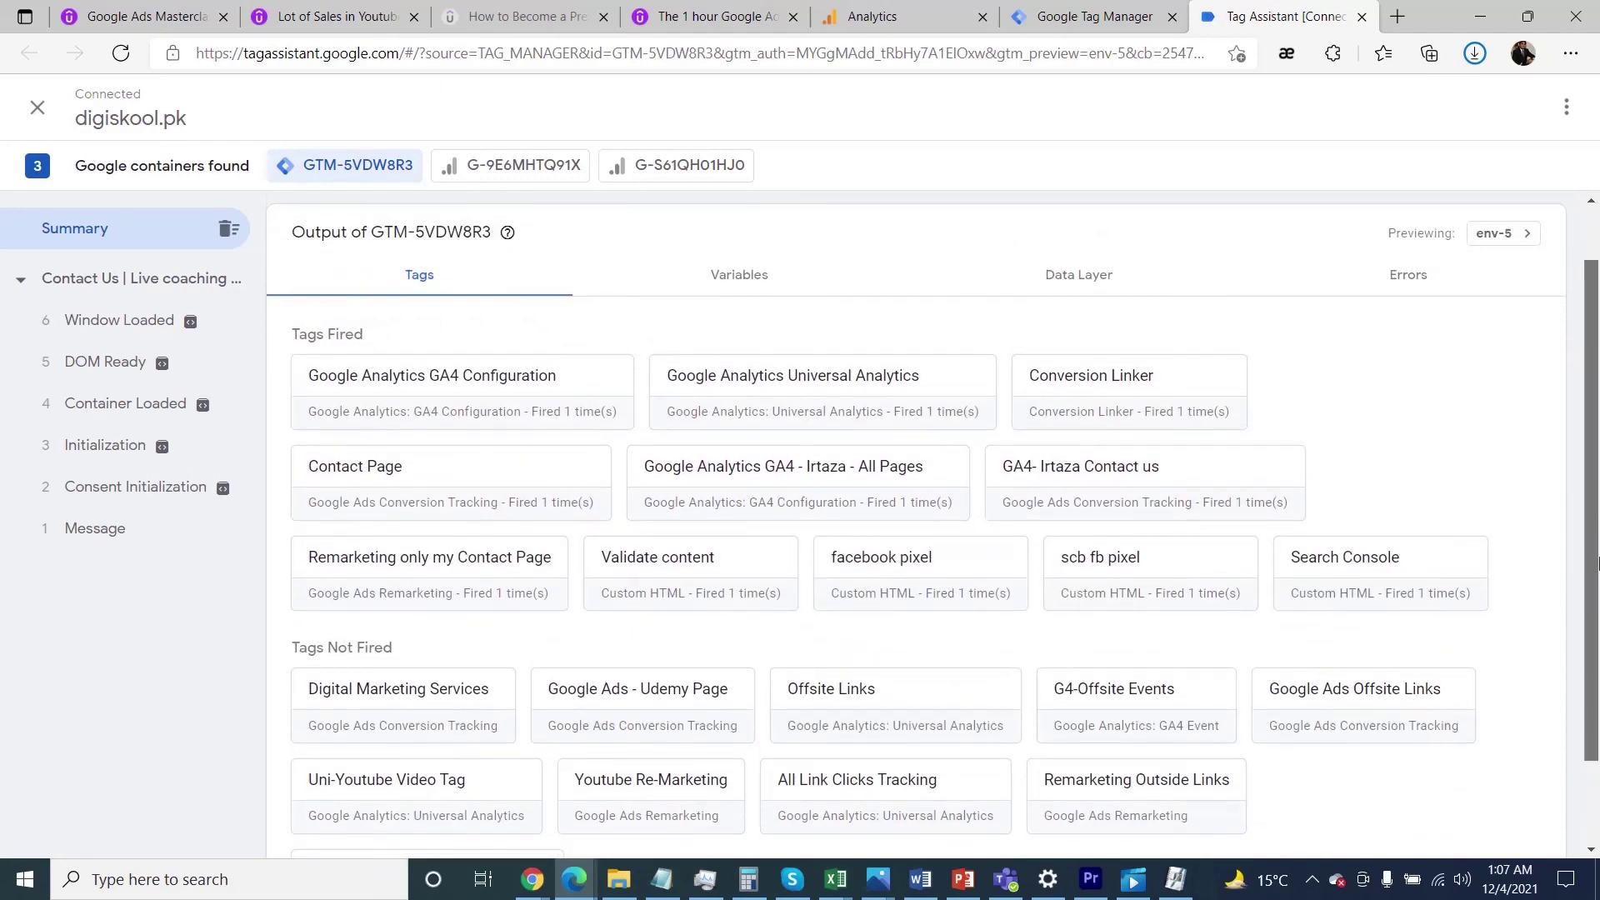